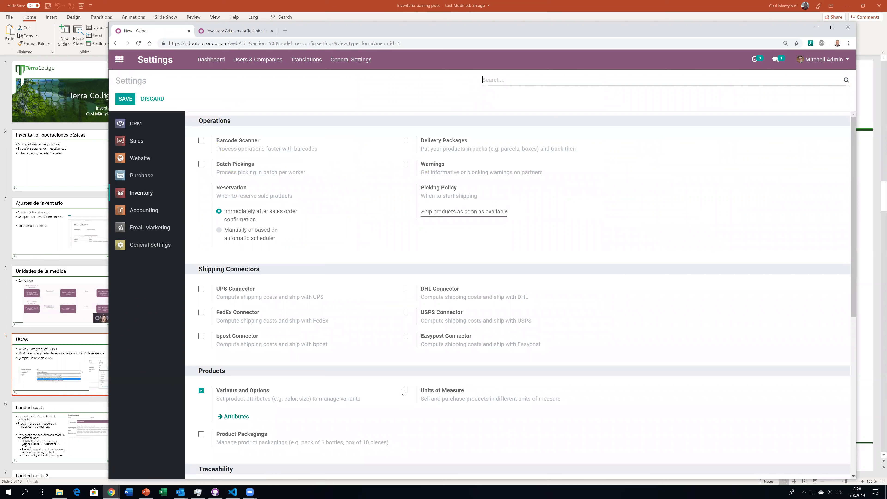
# Enable Units of Measure for products in the Inventory settings and save the settings.
pyautogui.click(406, 390)
pyautogui.scroll(-3, 529, 378)
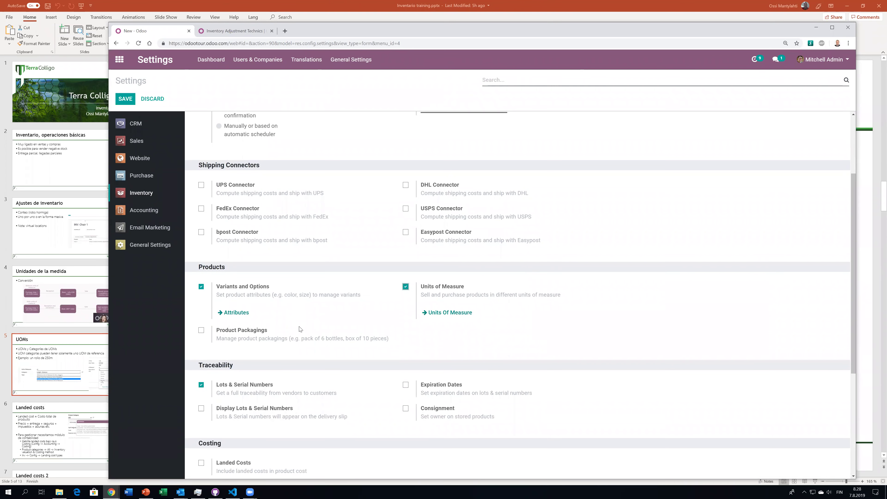
pyautogui.click(128, 101)
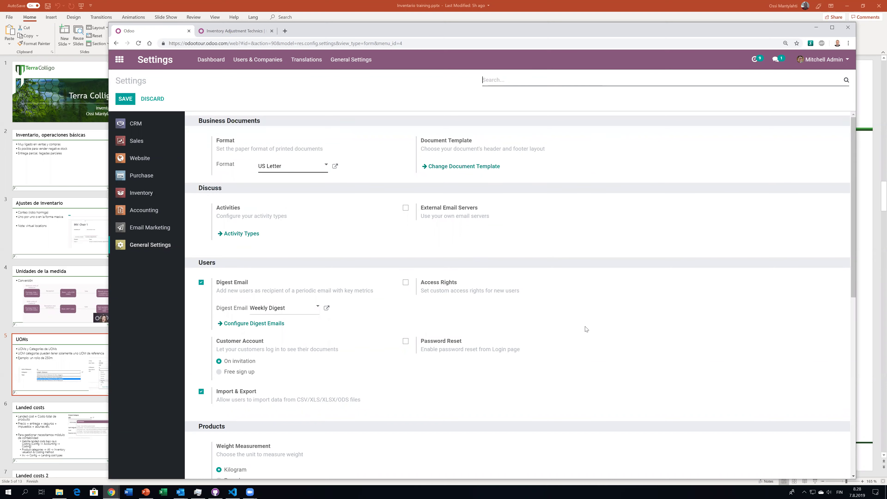
# Return to the Inventory settings and open the list of units of measure.
pyautogui.scroll(-3, 586, 329)
pyautogui.scroll(-3, 586, 329)
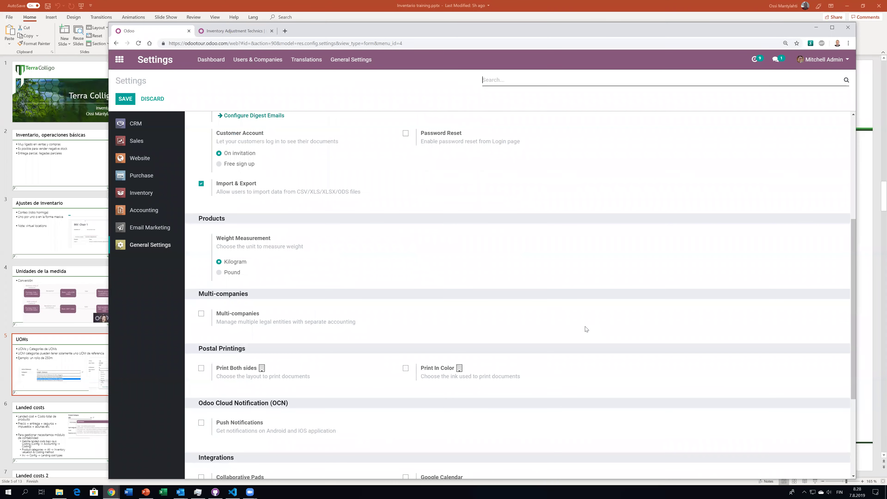
pyautogui.scroll(-3, 586, 329)
pyautogui.scroll(-1, 586, 328)
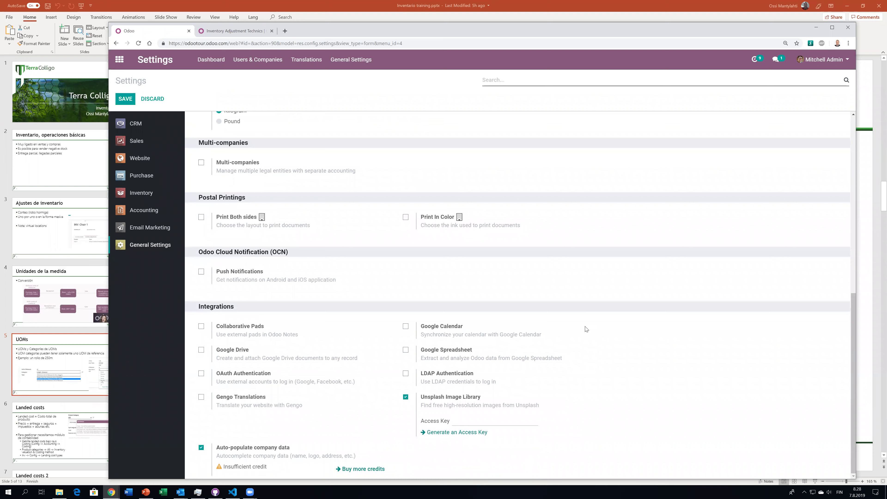
pyautogui.click(139, 194)
pyautogui.scroll(3, 607, 340)
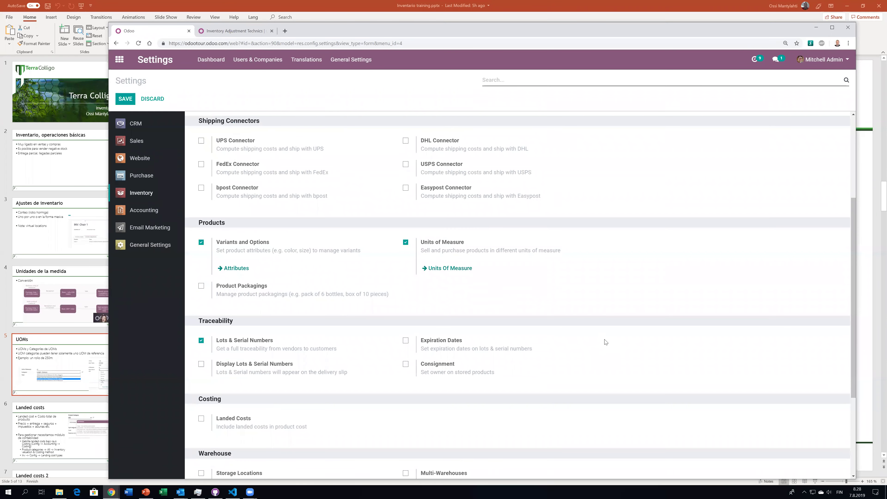
pyautogui.click(448, 269)
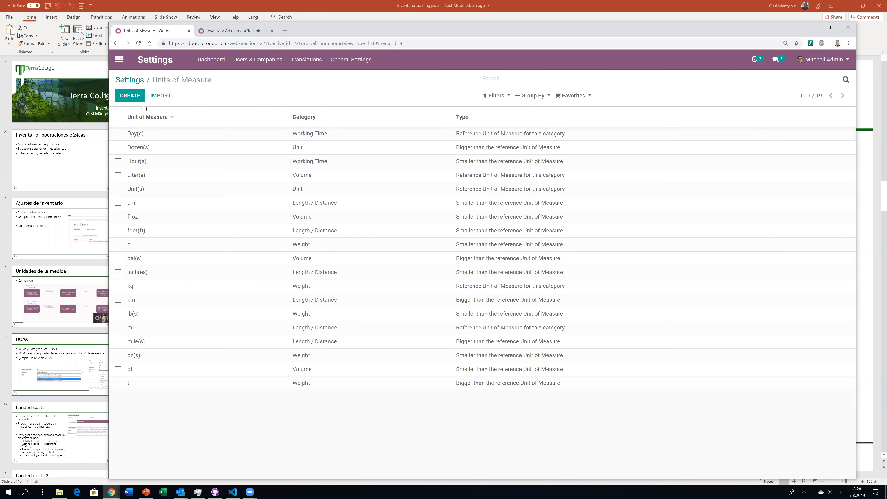
# Create a unit of measure named "Rollo 250 m" in the Length / Distance category.
pyautogui.click(122, 98)
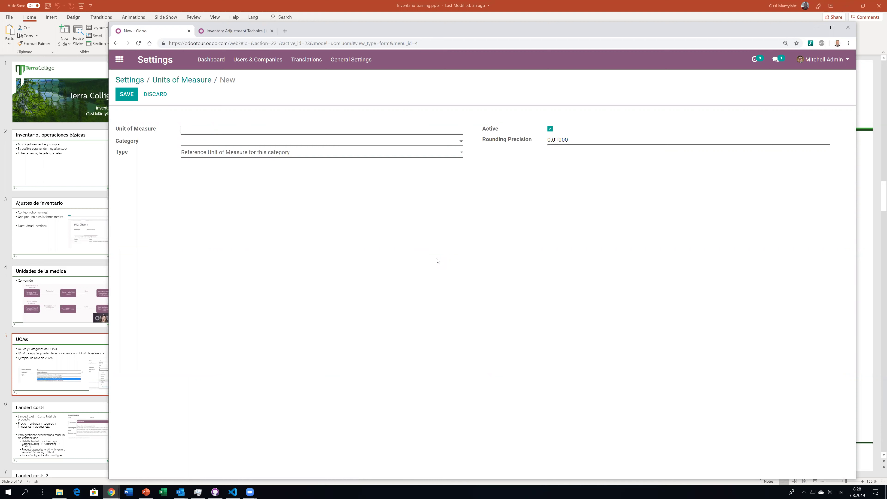
pyautogui.write('Rollo 250 m')
pyautogui.click(207, 142)
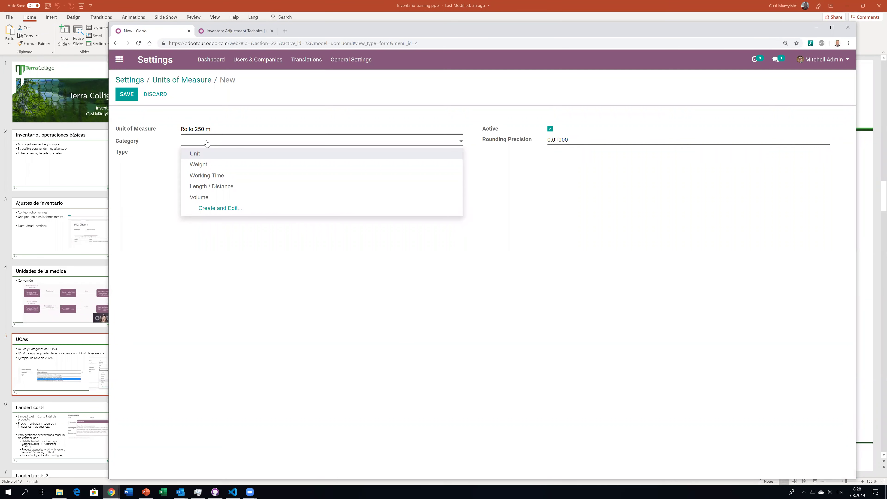
pyautogui.click(223, 208)
pyautogui.hotkey('alt', 'Tab')
pyautogui.hotkey('alt', 'Tab')
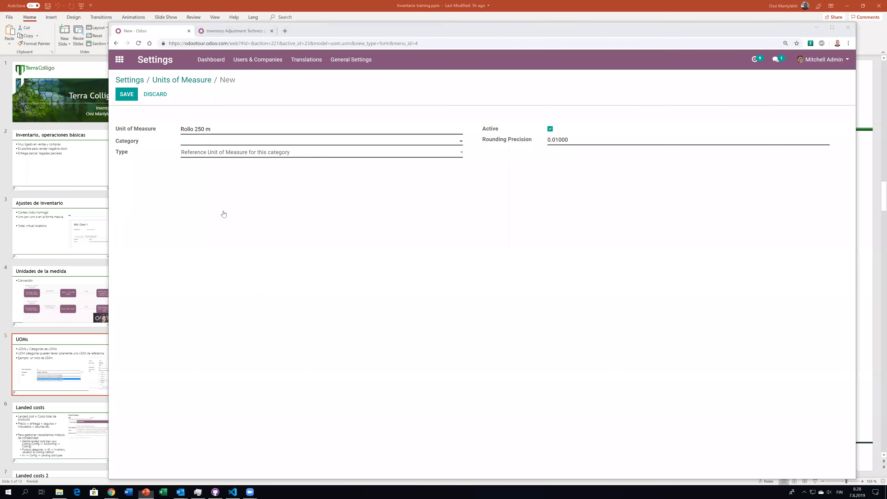
pyautogui.click(191, 142)
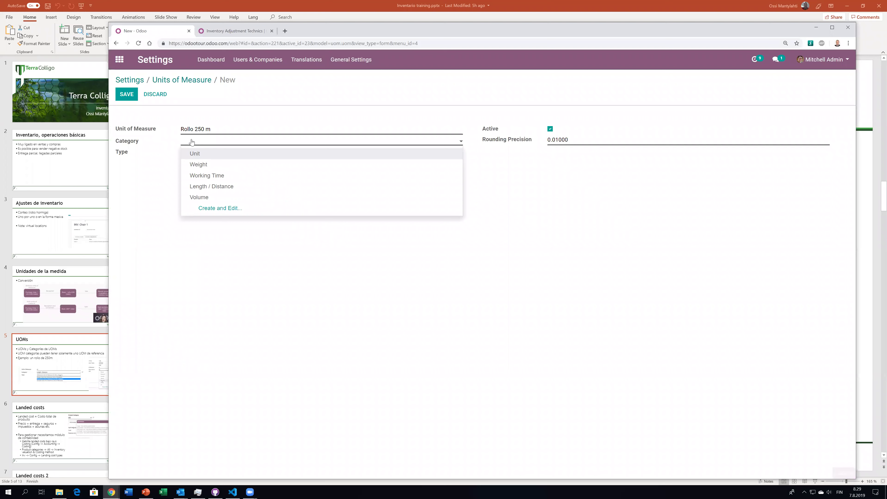
pyautogui.click(228, 188)
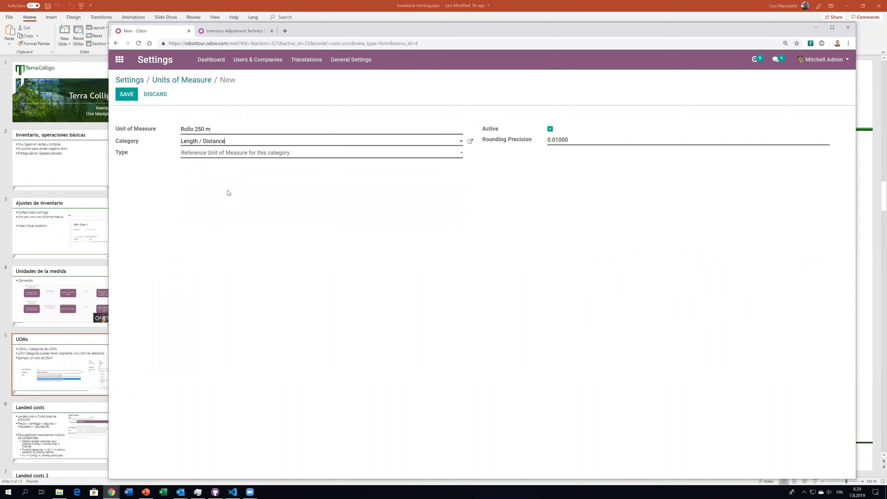
# Set the unit's type to Bigger than the reference Unit of Measure with a ratio of 250, and save it.
pyautogui.click(209, 154)
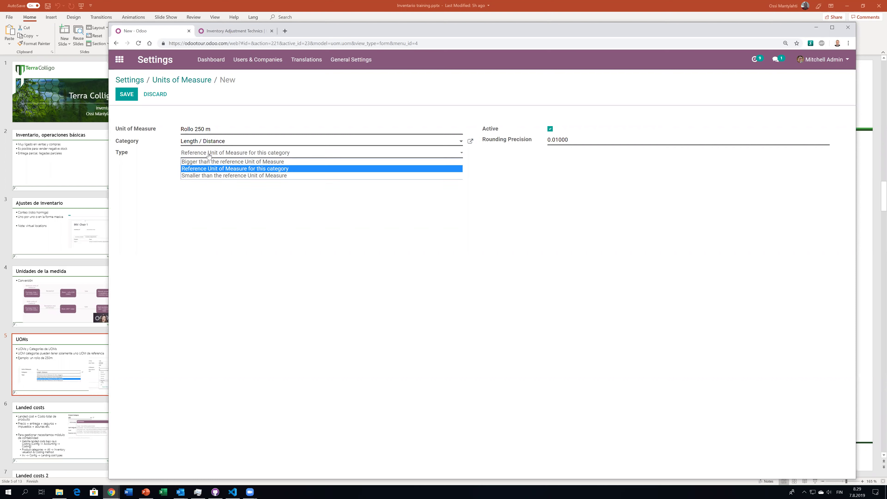
pyautogui.click(222, 161)
pyautogui.click(211, 164)
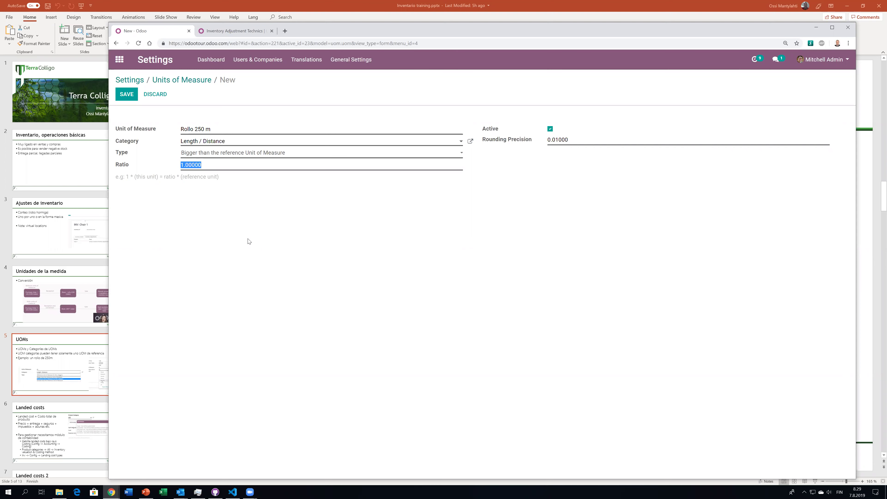
pyautogui.write('250')
pyautogui.click(126, 94)
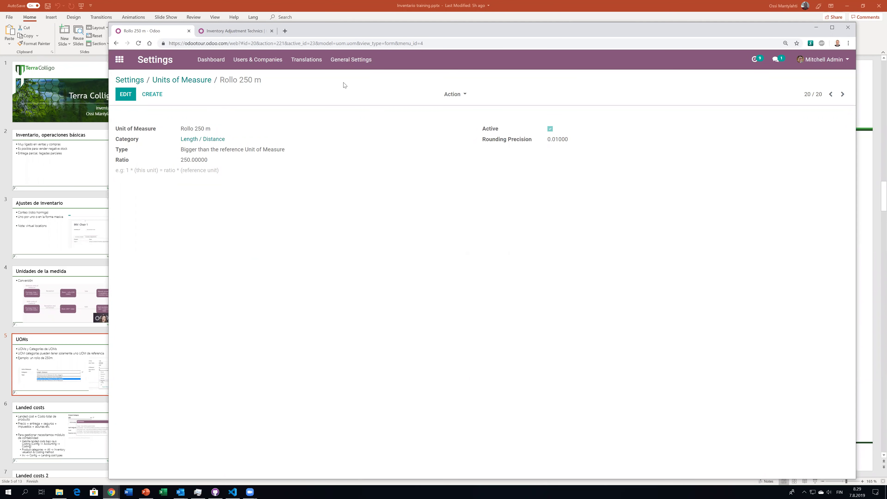
# Go to the Inventory app and view the Length / Distance record among the unit of measure categories.
pyautogui.click(180, 81)
pyautogui.click(354, 65)
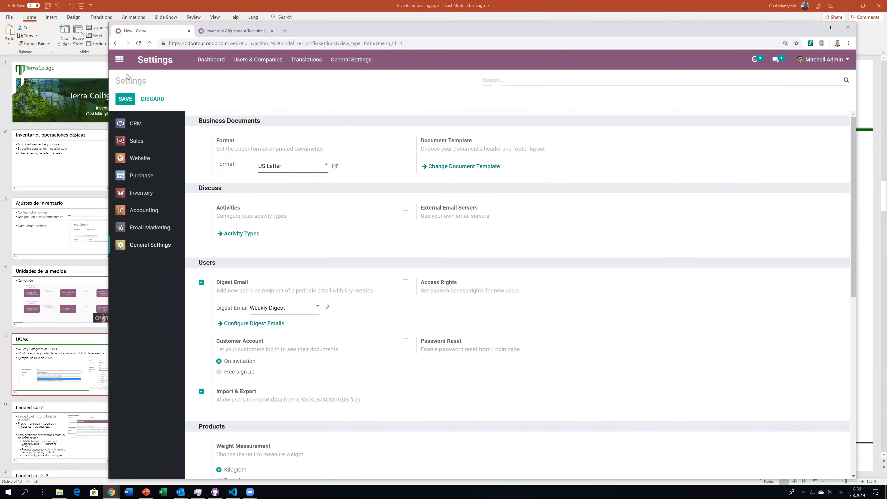
pyautogui.click(120, 60)
pyautogui.click(453, 212)
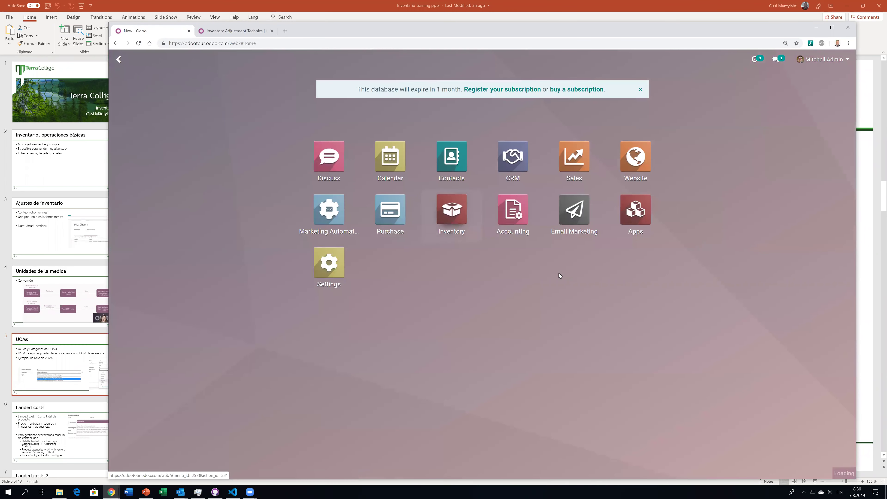
pyautogui.click(361, 58)
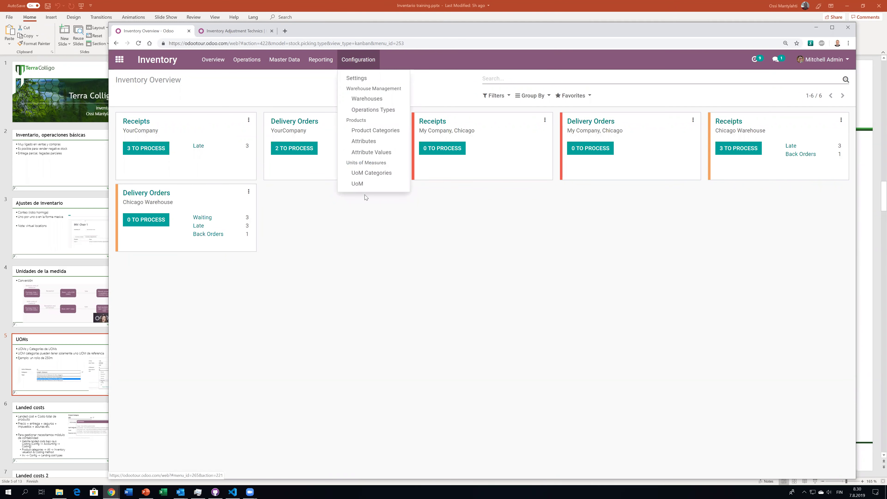
pyautogui.click(372, 174)
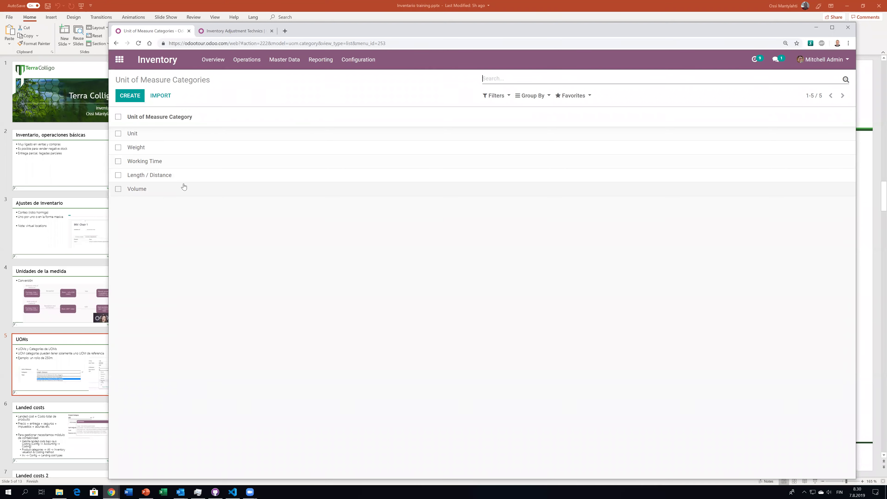
pyautogui.click(153, 177)
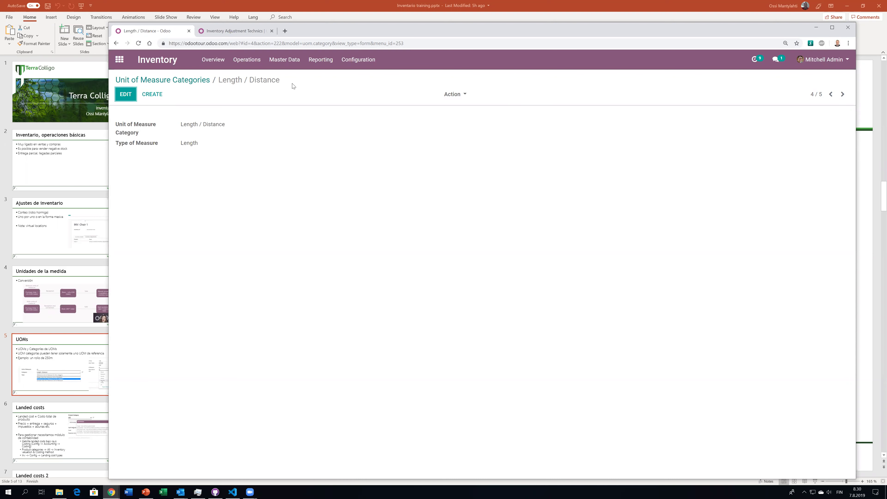
# Sort the Inventory units of measure by category and view the gal(s) record to examine its ratio.
pyautogui.click(356, 59)
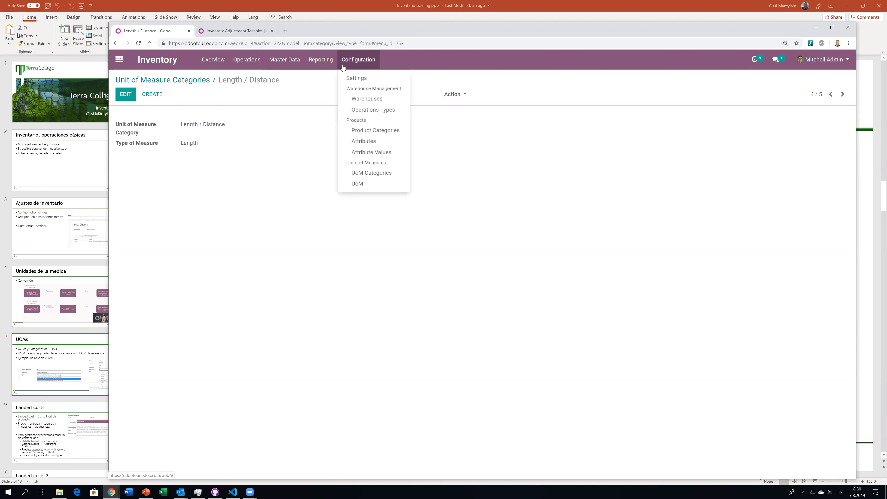
pyautogui.click(379, 183)
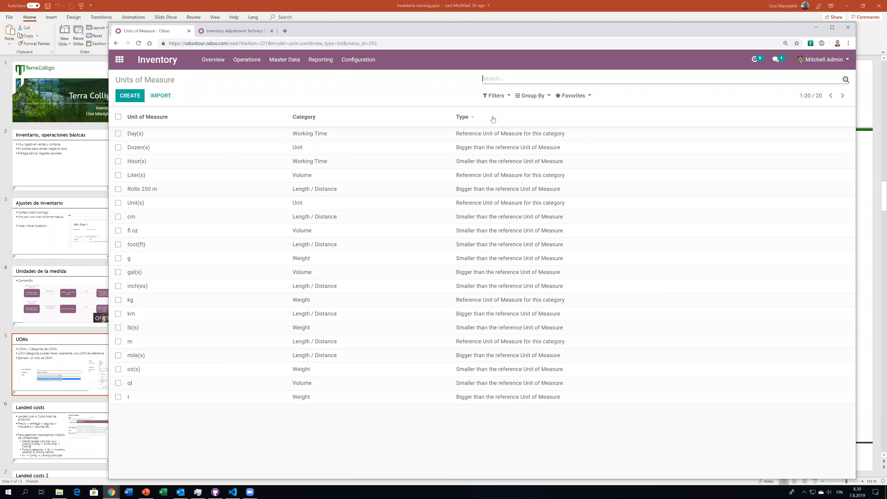
pyautogui.click(310, 117)
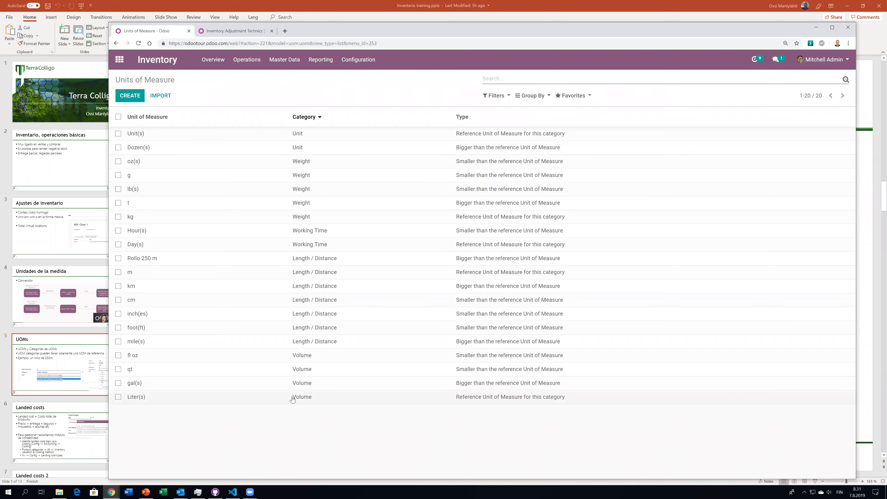
pyautogui.click(282, 384)
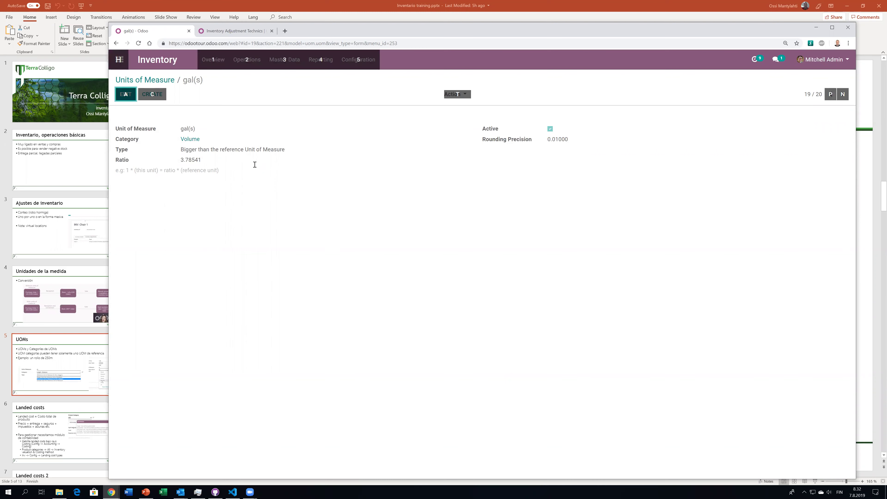
# Open the Units of Measures lesson on the Odoo course page, check the UOMs slide in PowerPoint, and return to the gal(s) record.
pyautogui.hotkey('alt', 'Tab')
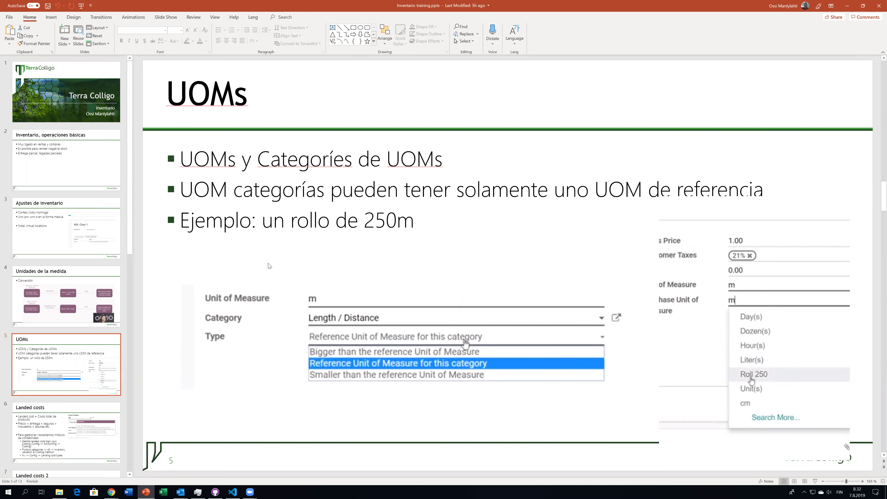
pyautogui.hotkey('alt', 'Tab')
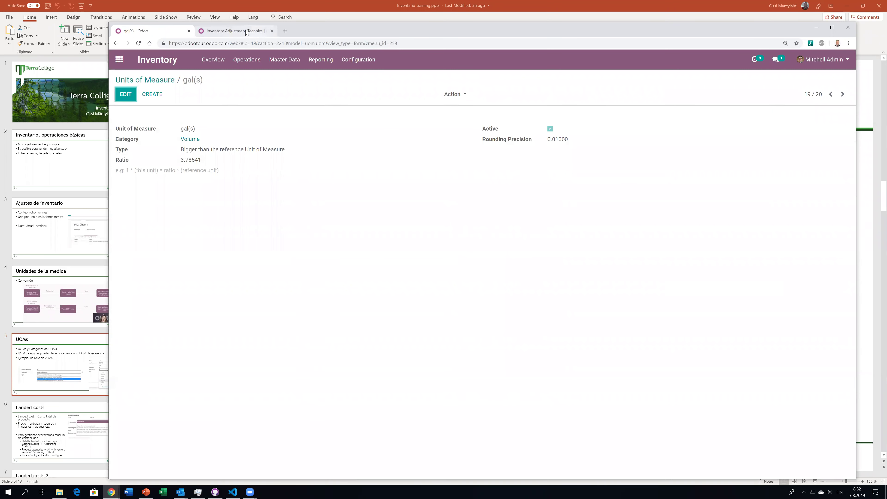
pyautogui.click(240, 31)
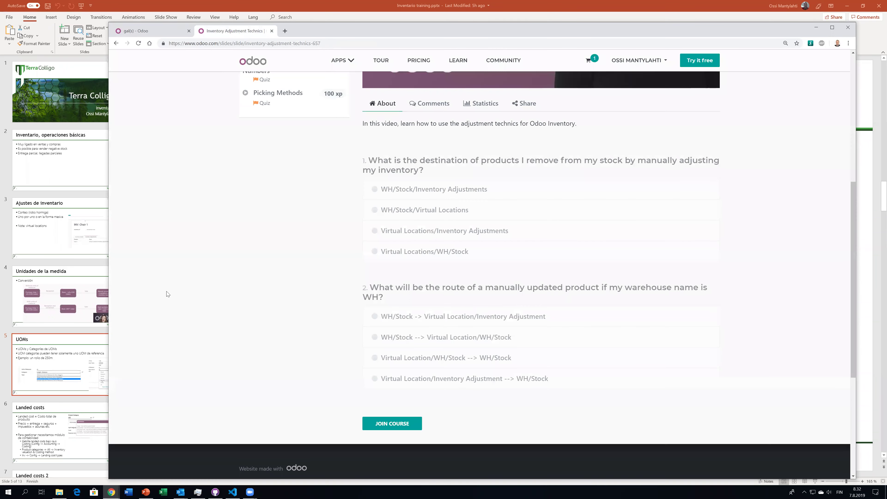
pyautogui.scroll(5, 167, 294)
pyautogui.click(296, 157)
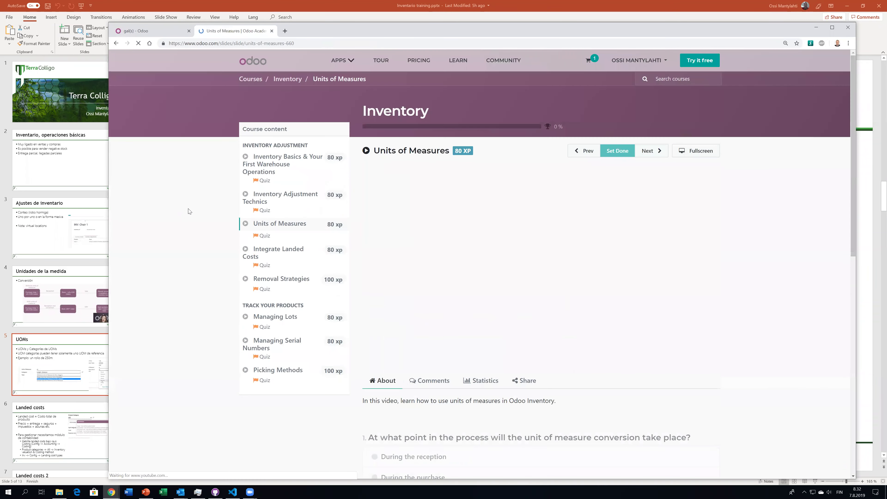
pyautogui.hotkey('alt', 'Tab')
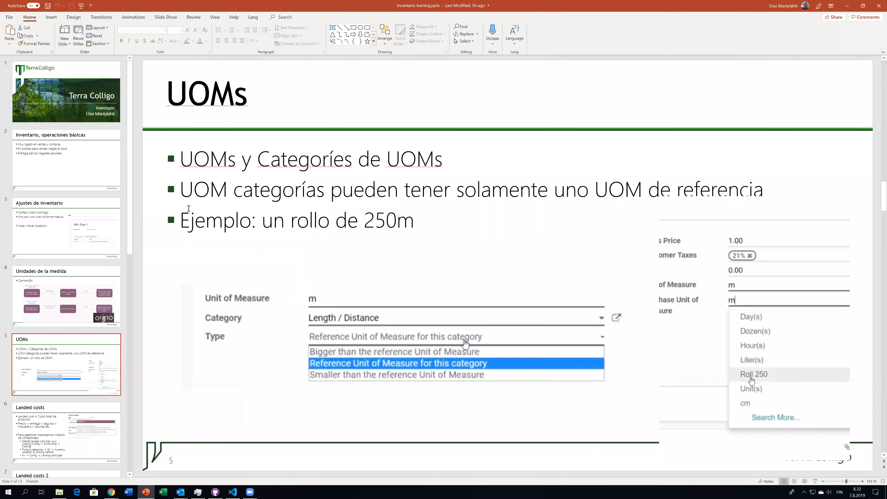
pyautogui.hotkey('alt', 'Tab')
pyautogui.press('Escape')
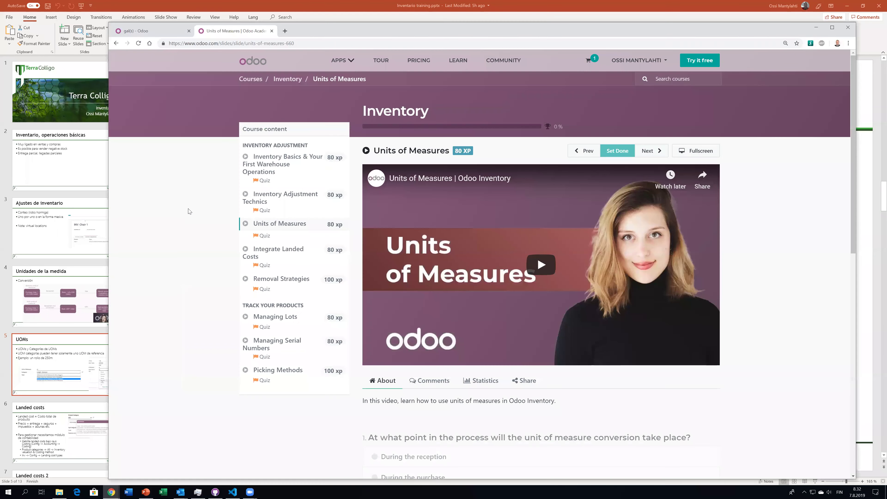
pyautogui.hotkey('ctrl', 'shift', 'Tab')
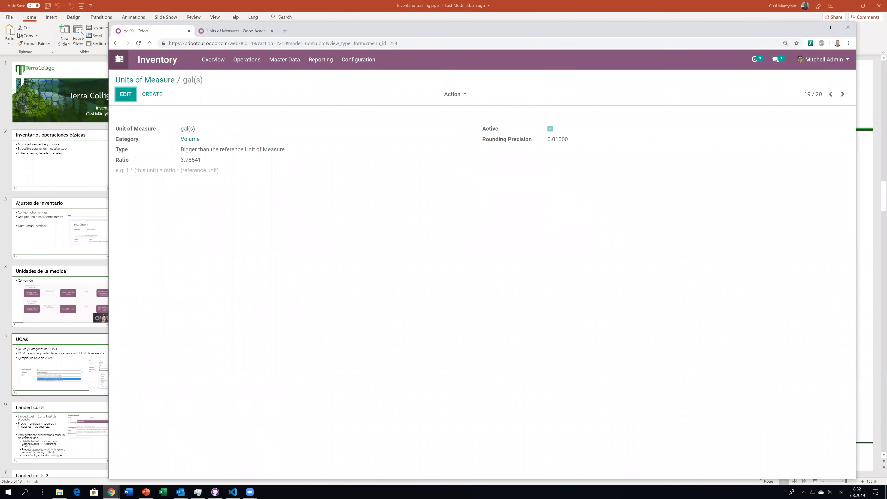
# Start a new product in the Inventory app and name it "Rollo de tela 250 m".
pyautogui.click(119, 59)
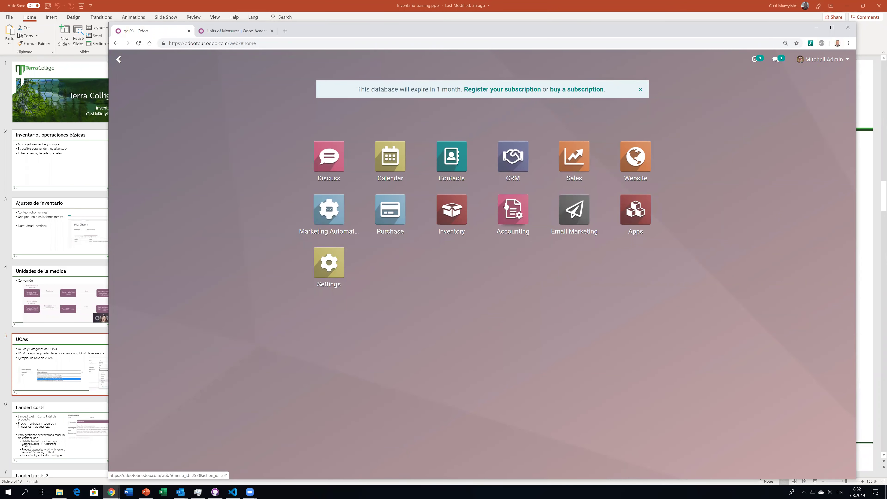
pyautogui.click(458, 214)
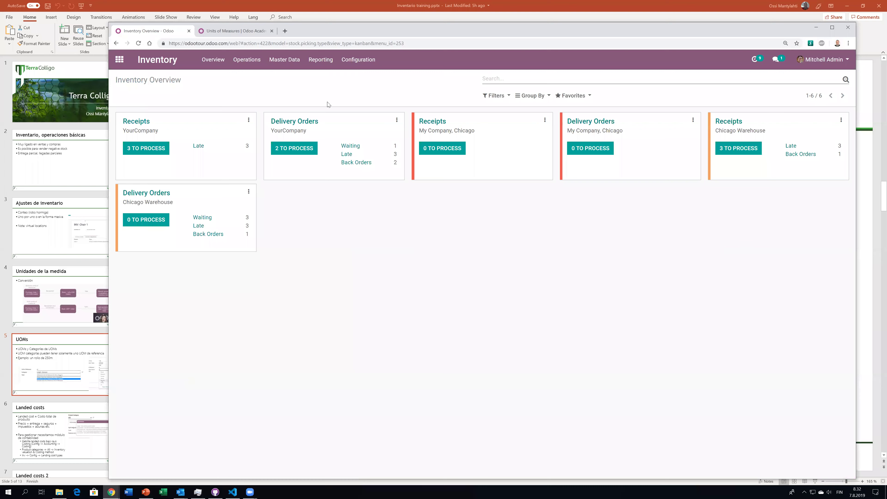
pyautogui.click(284, 59)
pyautogui.click(279, 79)
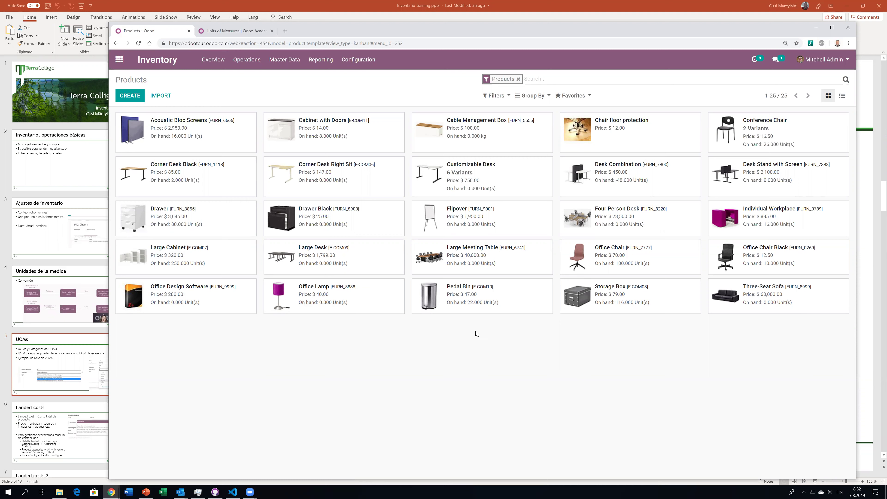
pyautogui.click(128, 96)
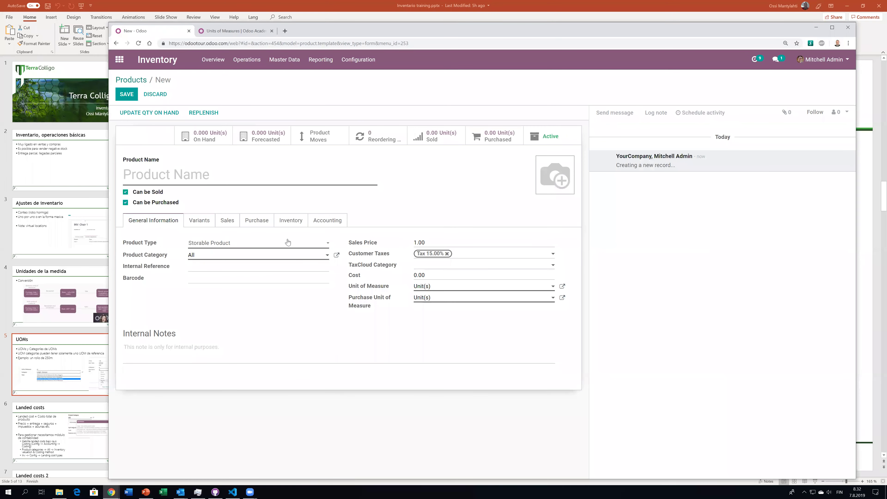
pyautogui.write('Rollo de tela 250 m')
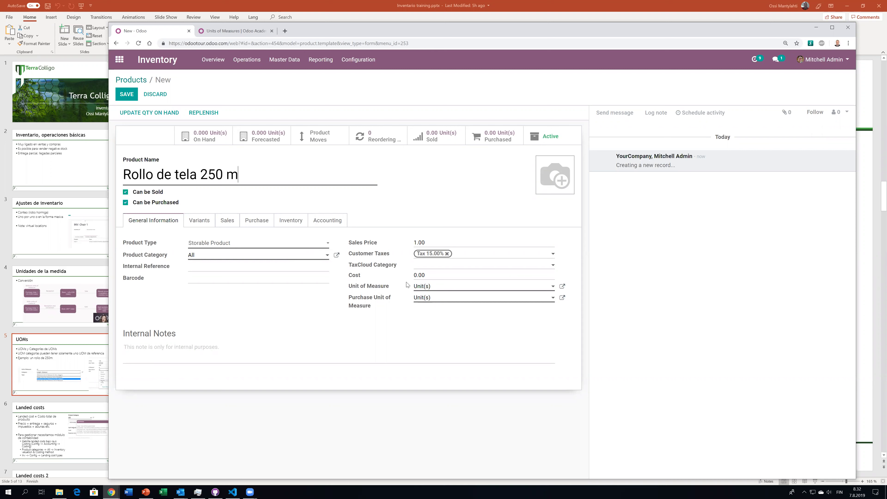
# Set the product's unit of measure to m and its purchase unit of measure to Rollo 250 m, and save it.
pyautogui.click(427, 288)
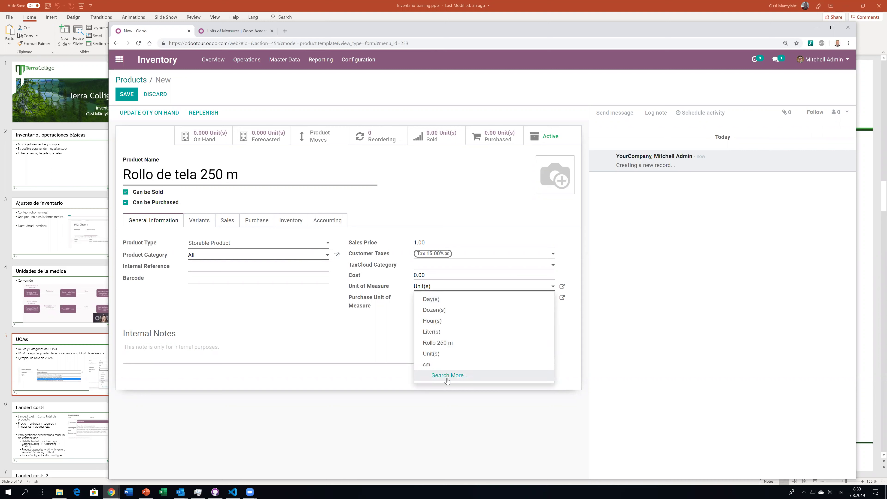
pyautogui.click(392, 330)
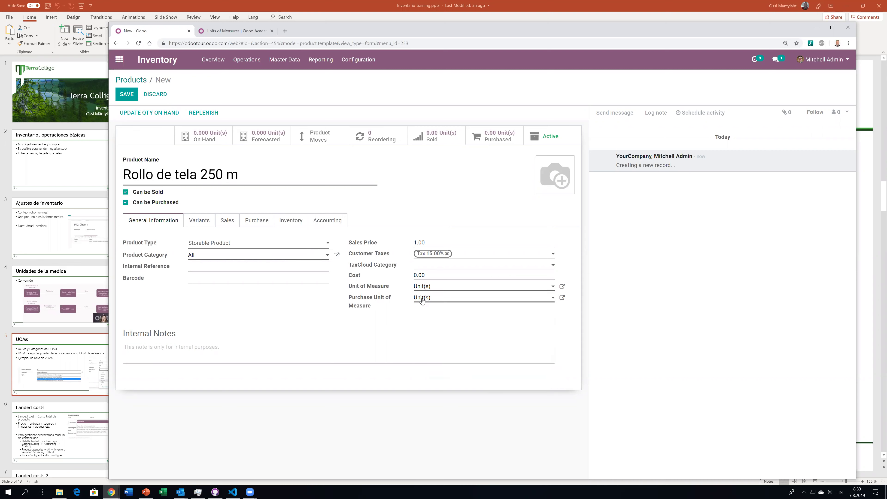
pyautogui.click(436, 286)
pyautogui.write('m')
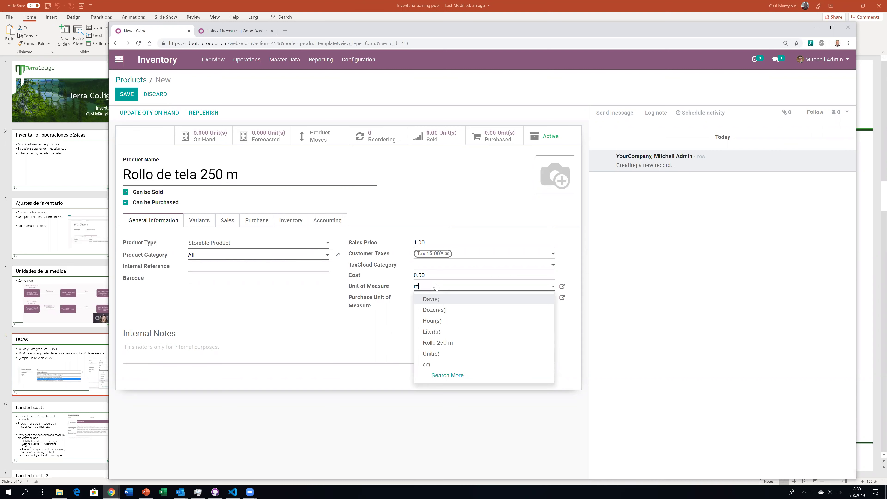
pyautogui.click(428, 331)
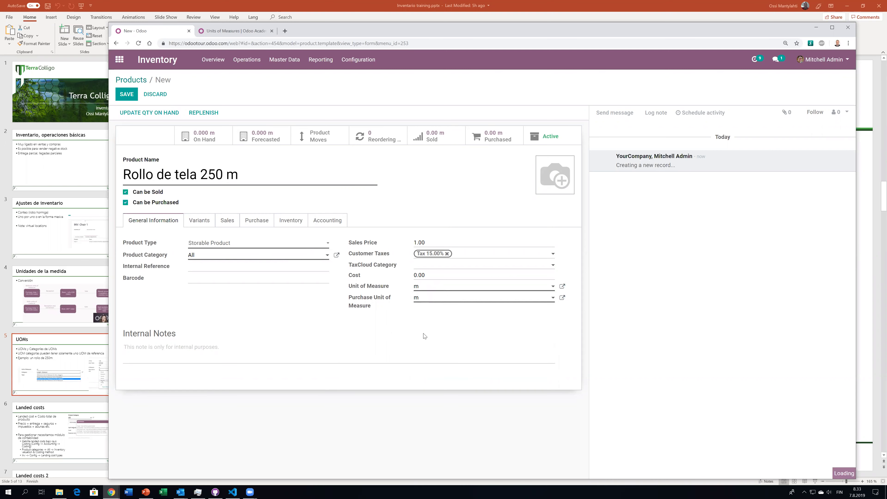
pyautogui.click(435, 300)
pyautogui.click(439, 354)
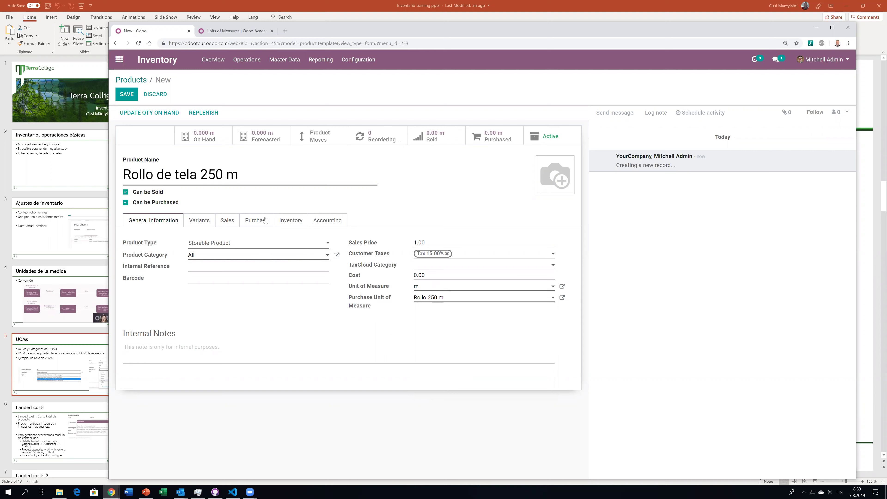
pyautogui.click(127, 96)
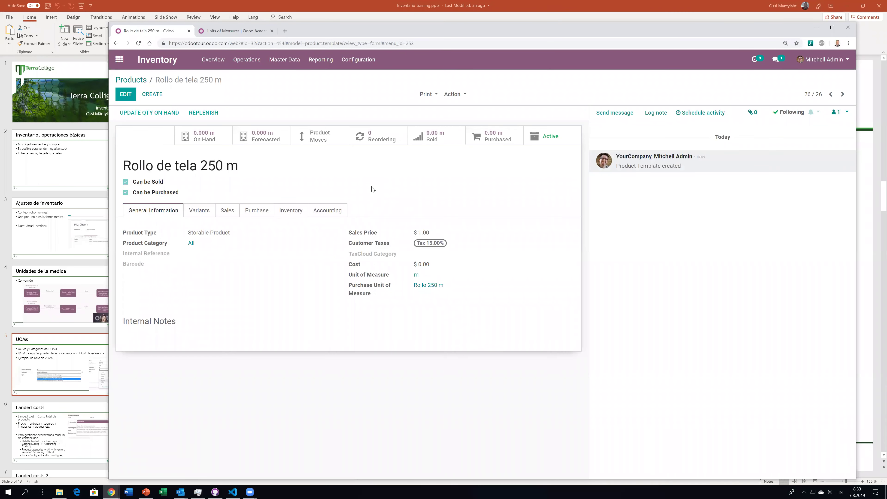
# Start a request for quotation in the Purchase app with a line for Rollo de tela 250 m at a unit price of 2000.
pyautogui.click(119, 59)
pyautogui.click(398, 209)
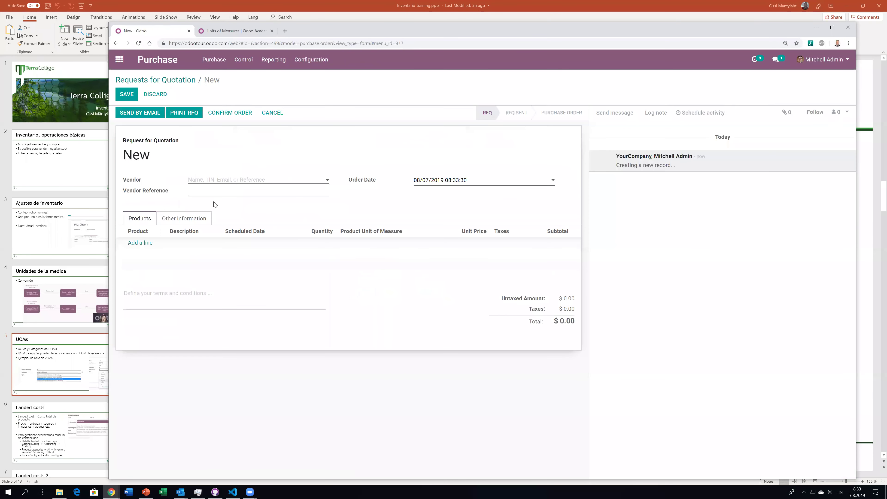
pyautogui.click(146, 243)
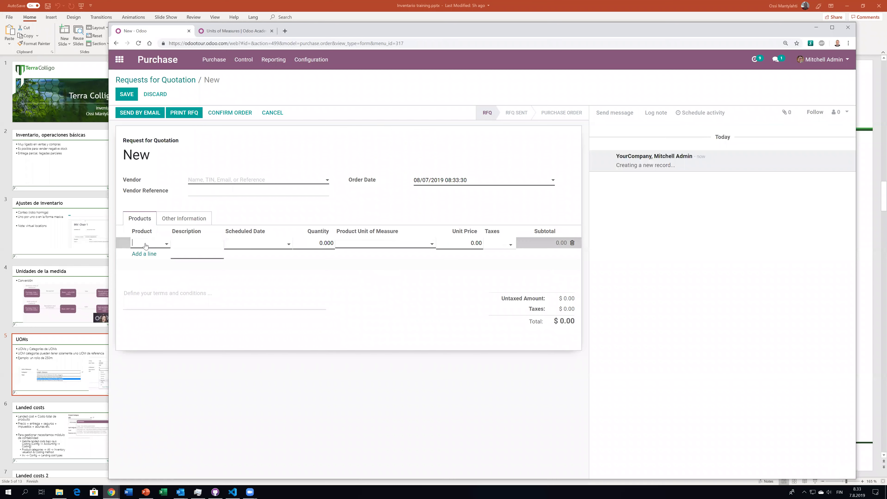
pyautogui.write('rollo')
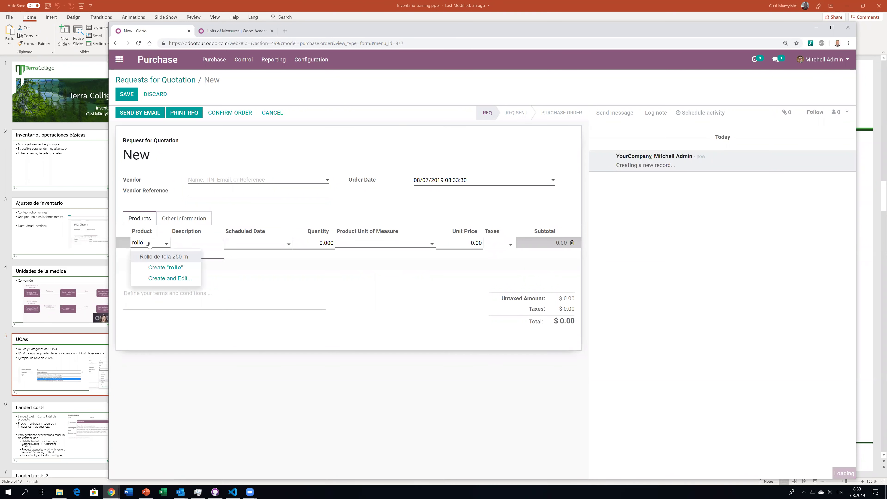
pyautogui.click(165, 257)
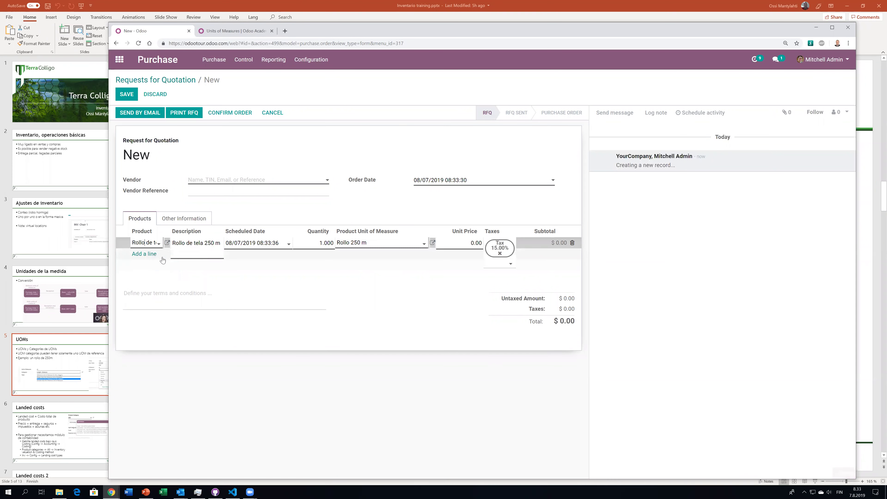
pyautogui.click(452, 246)
pyautogui.write('2000')
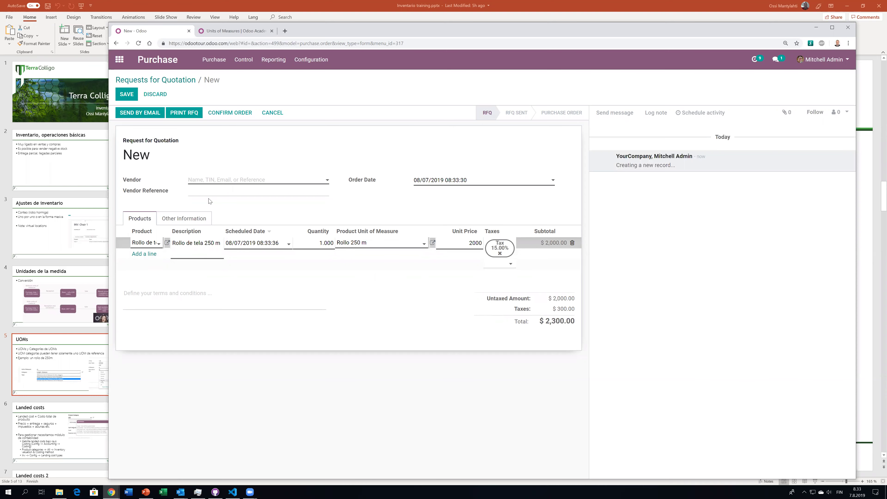
# Set the vendor to Gemini Furniture, save the request for quotation and confirm the order.
pyautogui.click(206, 178)
pyautogui.click(220, 215)
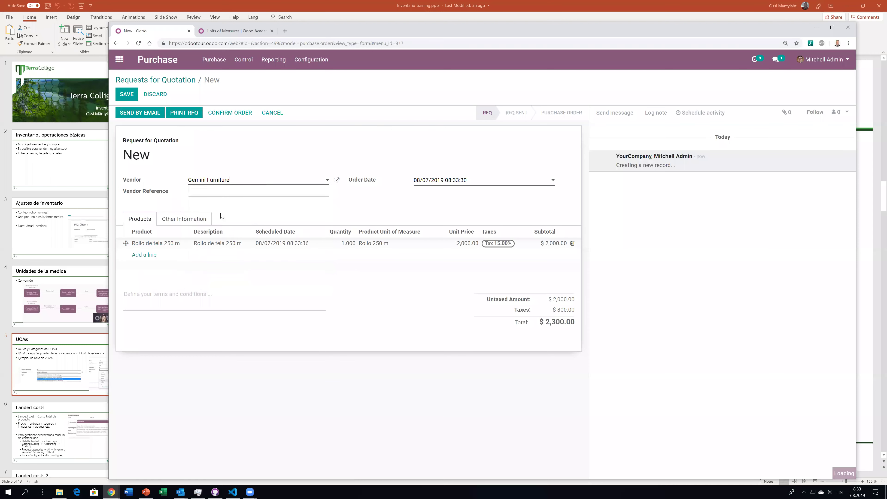
pyautogui.click(133, 96)
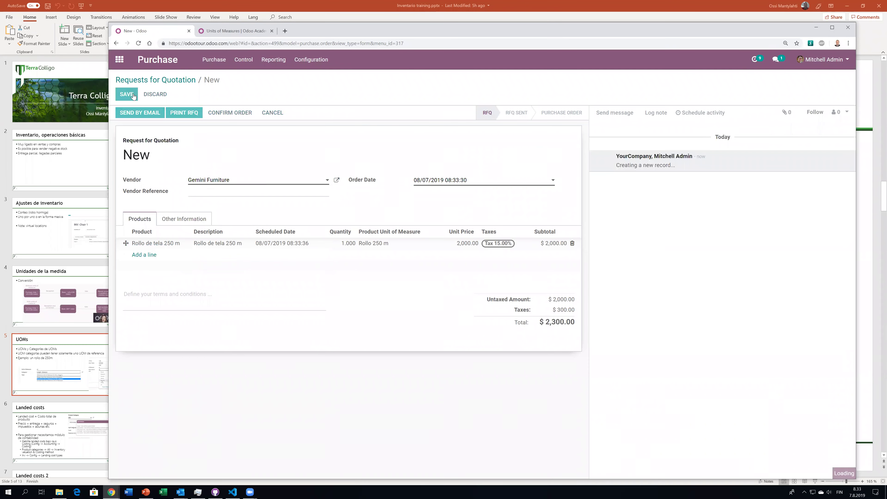
pyautogui.click(240, 113)
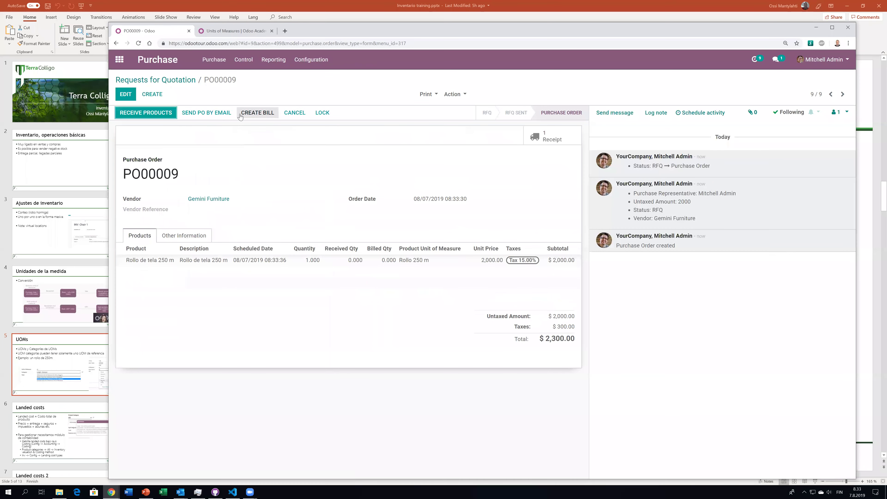
# Receive the ordered products with a done quantity of 250 m and validate the receipt.
pyautogui.click(163, 113)
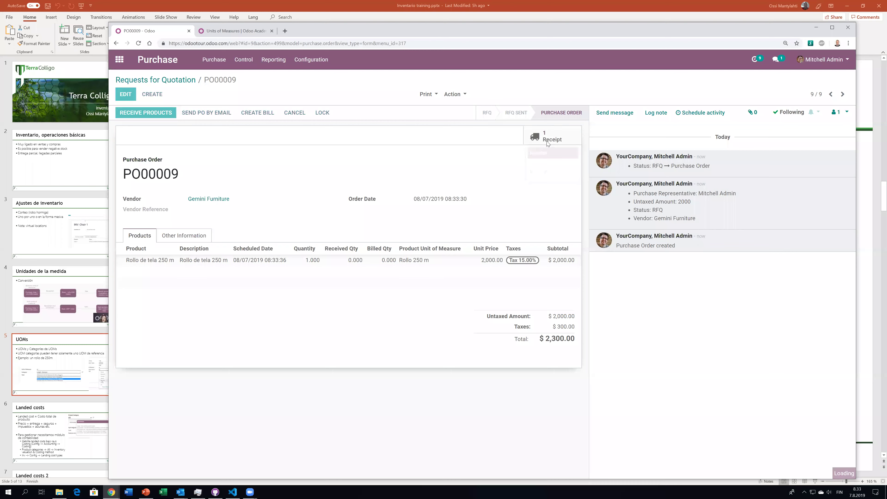
pyautogui.click(123, 93)
pyautogui.click(422, 242)
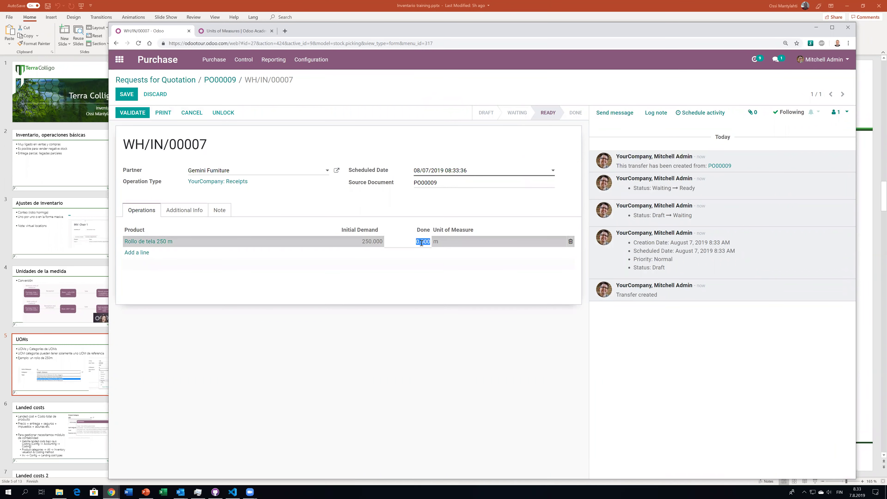
pyautogui.write('250')
pyautogui.click(373, 314)
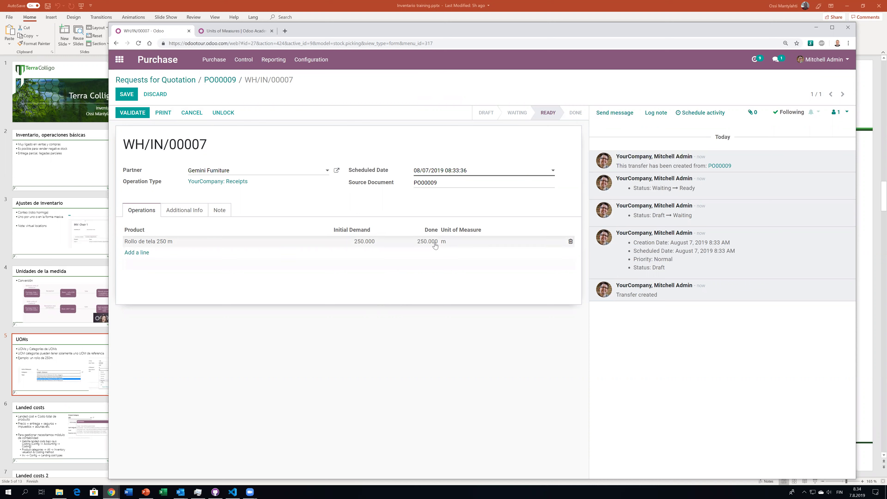
pyautogui.click(146, 110)
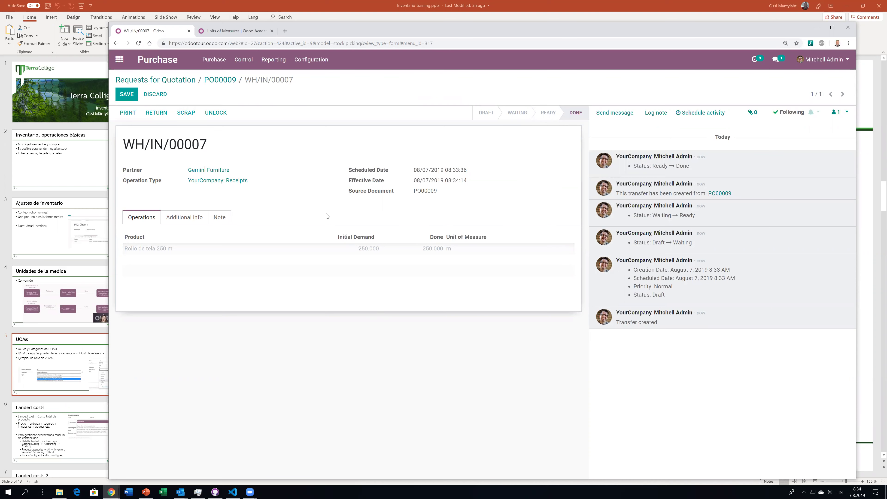
# Go to the Rollo de tela 250 m product in the Inventory app and examine the details of its product moves.
pyautogui.click(120, 59)
pyautogui.click(472, 217)
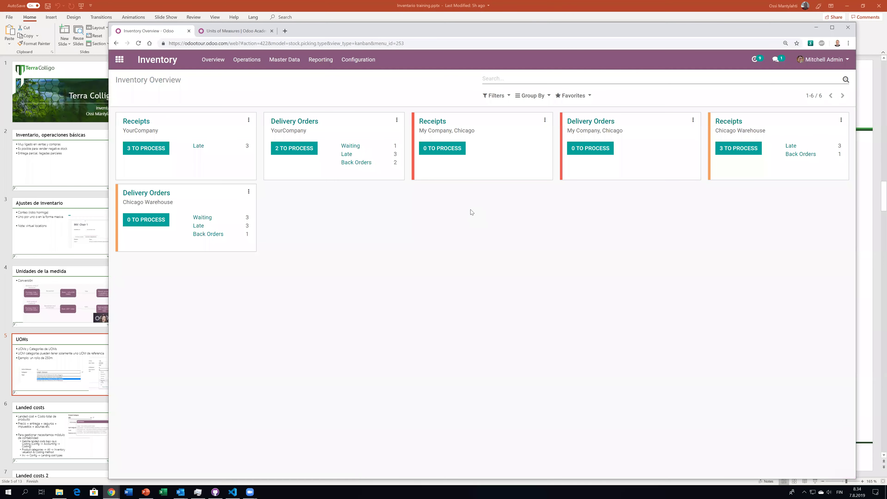
pyautogui.click(283, 67)
pyautogui.click(293, 77)
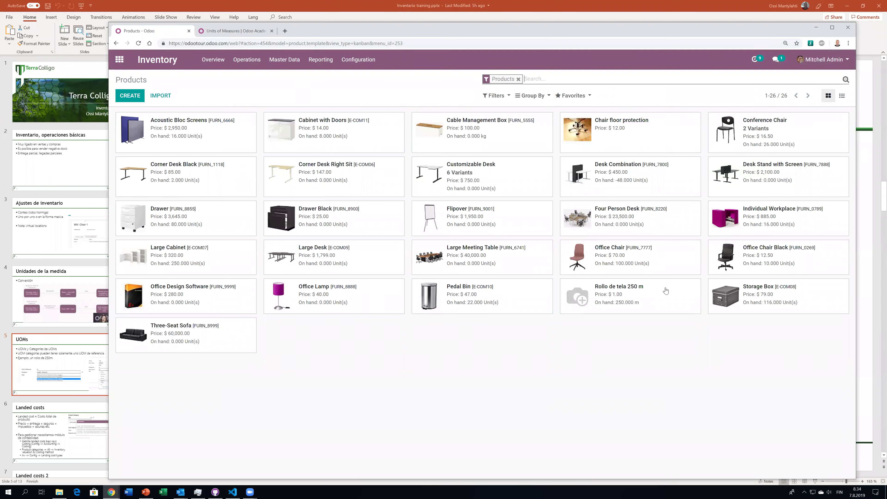
pyautogui.click(618, 291)
pyautogui.click(317, 133)
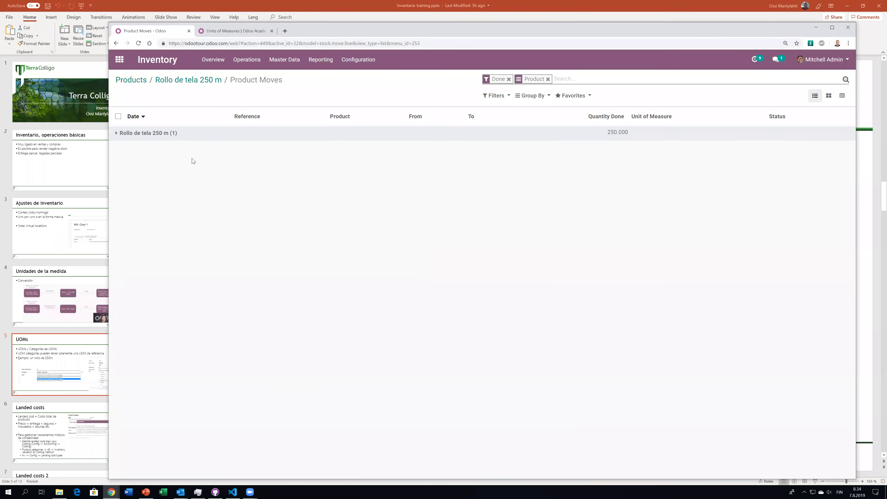
pyautogui.click(118, 133)
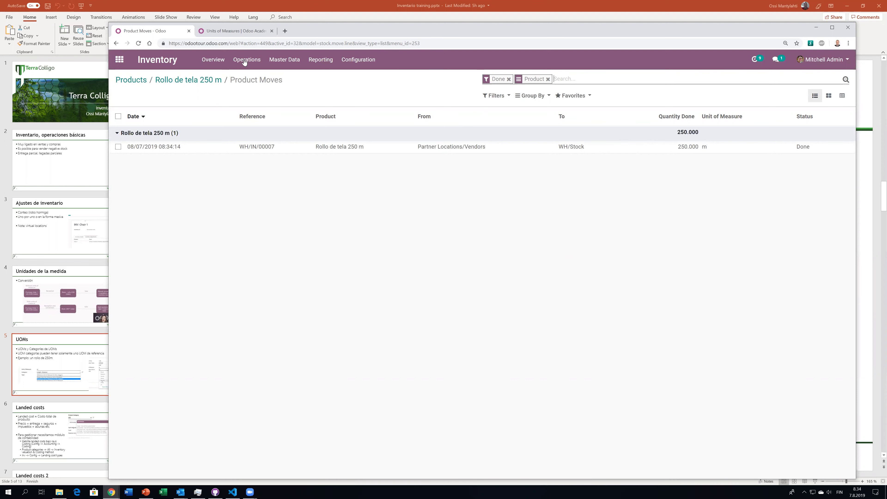
# Read the quiz questions of the Units of Measures lesson on the Odoo course page and return to Inventory.
pyautogui.click(232, 31)
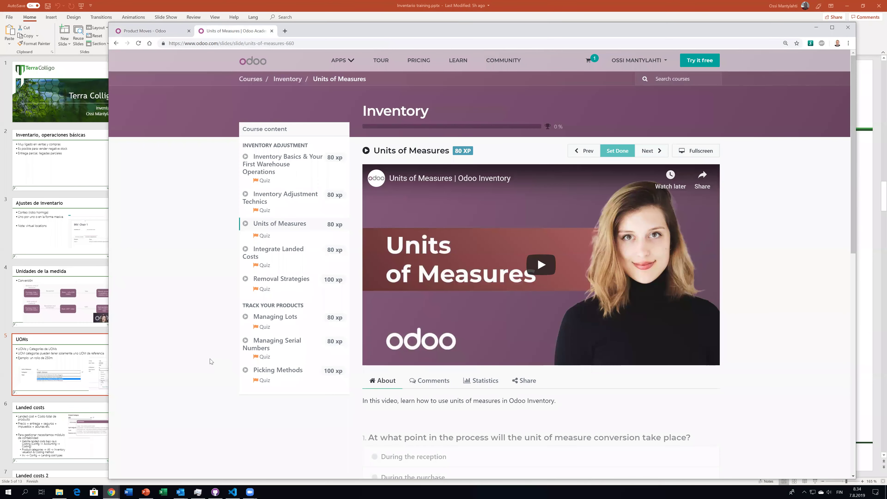
pyautogui.scroll(-5, 211, 362)
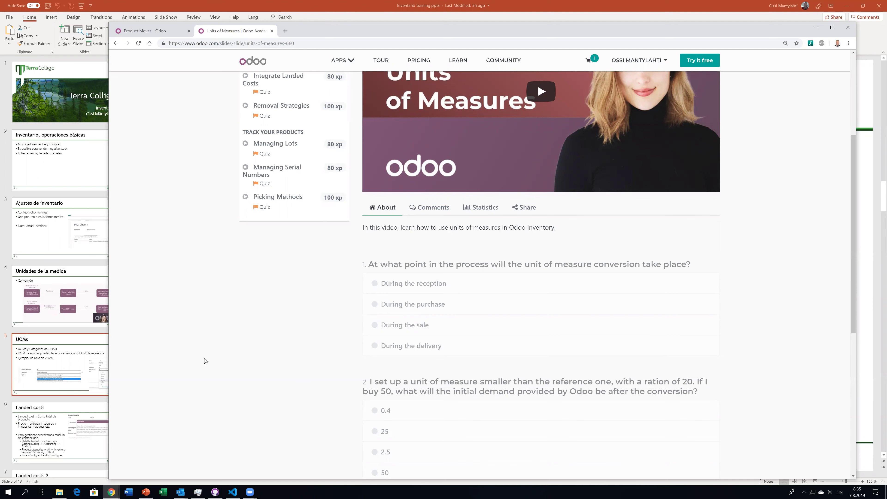
pyautogui.scroll(-3, 209, 358)
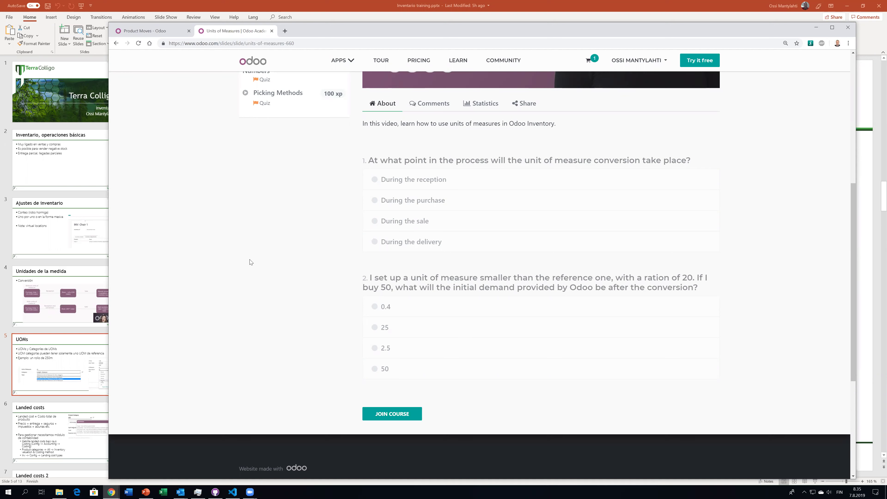
pyautogui.hotkey('ctrl', 'Tab')
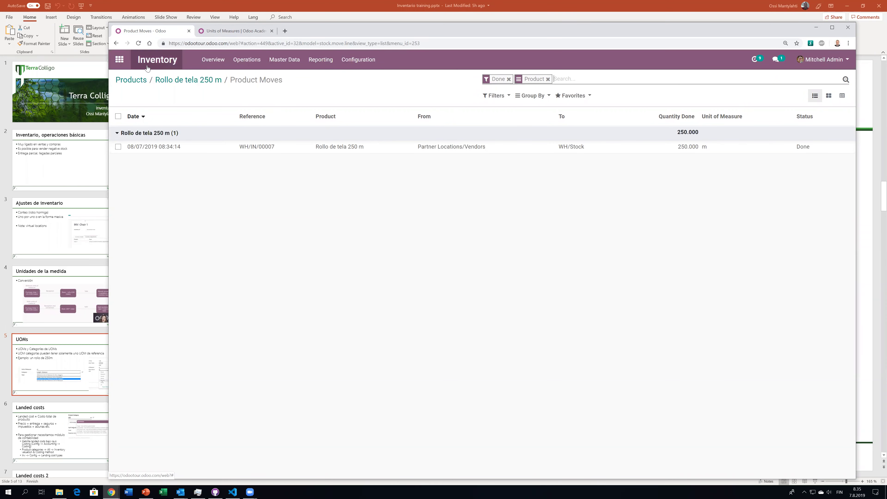
# List the Inventory units of measure and sort them by category.
pyautogui.click(348, 61)
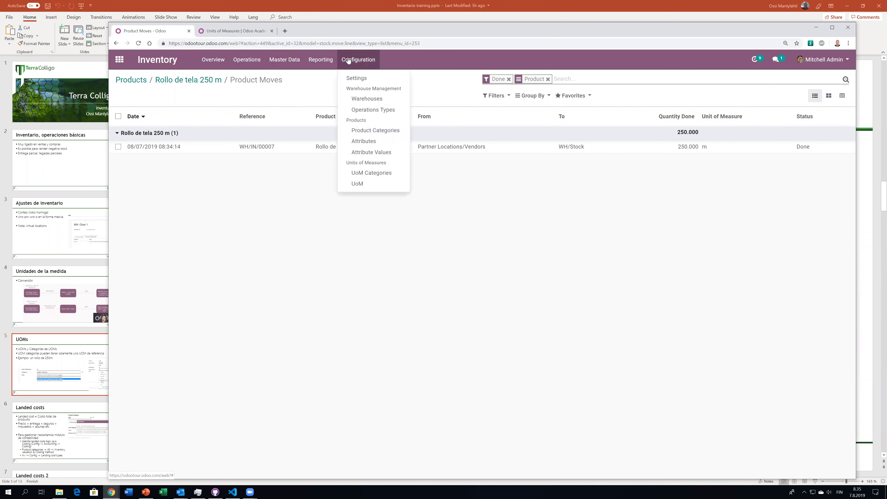
pyautogui.click(379, 186)
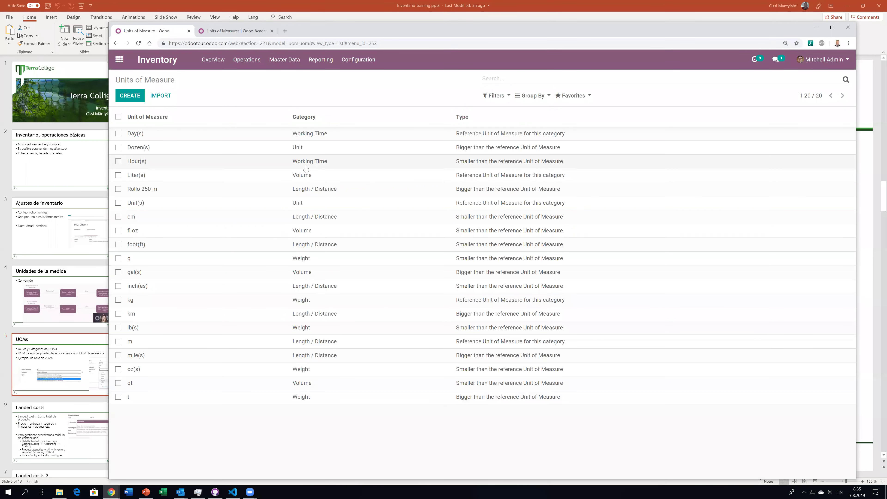
pyautogui.click(305, 117)
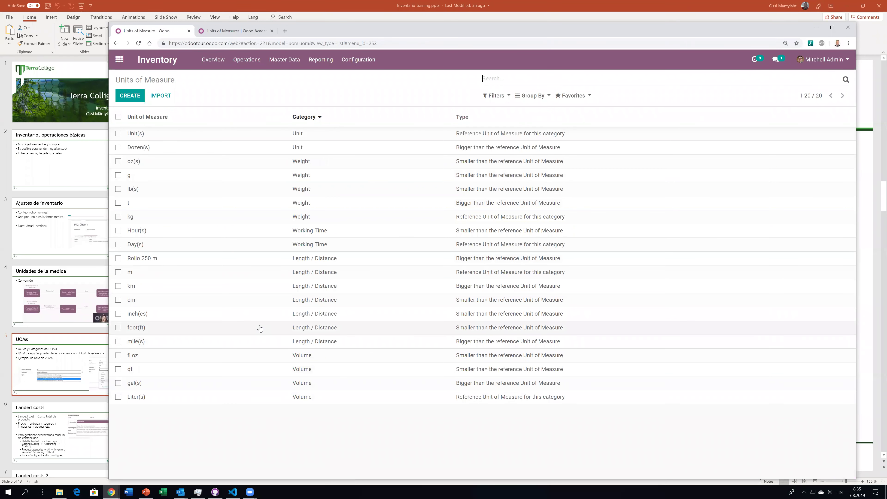
# Create a new unit of measure named "One twentieth of a litre" in the Volume category.
pyautogui.click(130, 96)
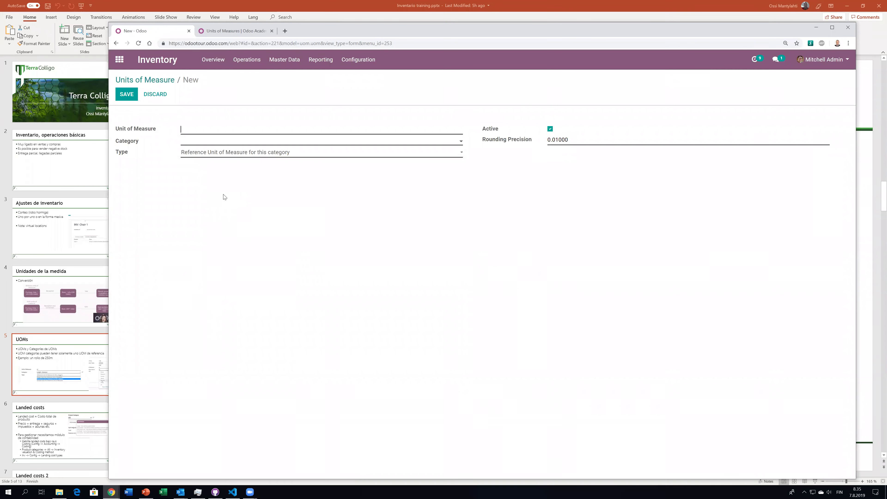
pyautogui.hotkey('ctrl', 'Tab')
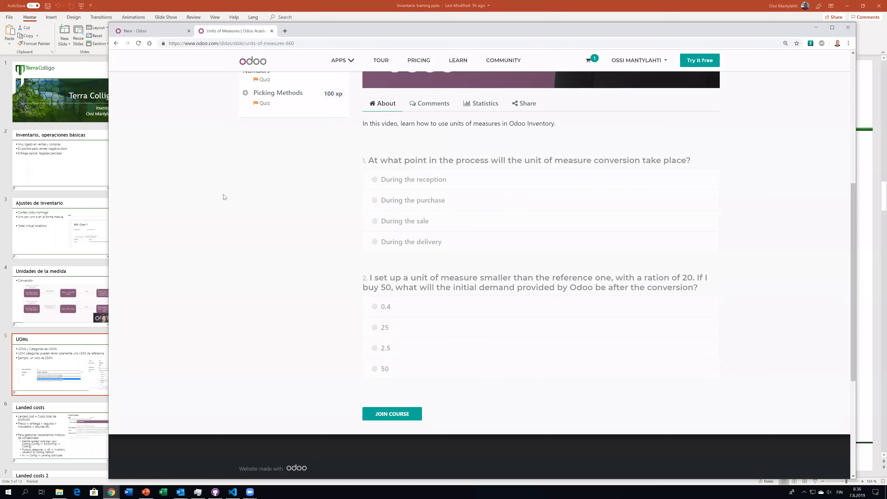
pyautogui.hotkey('ctrl', 'Tab')
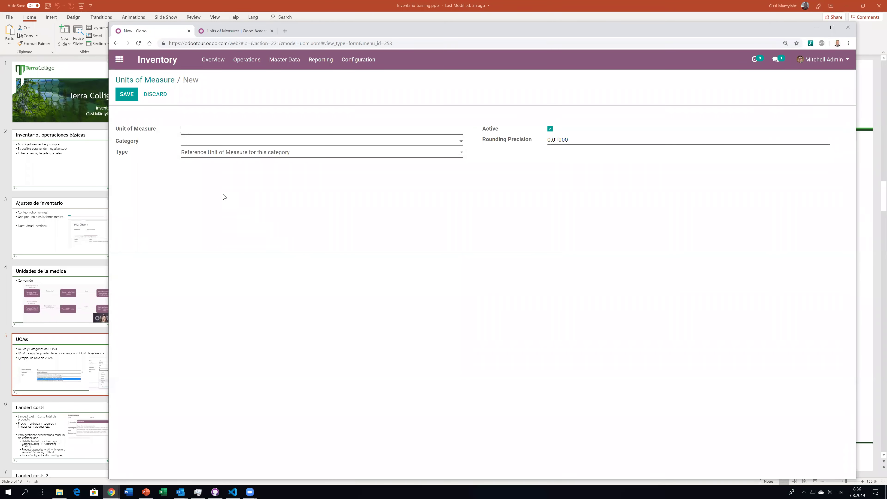
pyautogui.write('One twentieth of a litte')
pyautogui.click(222, 142)
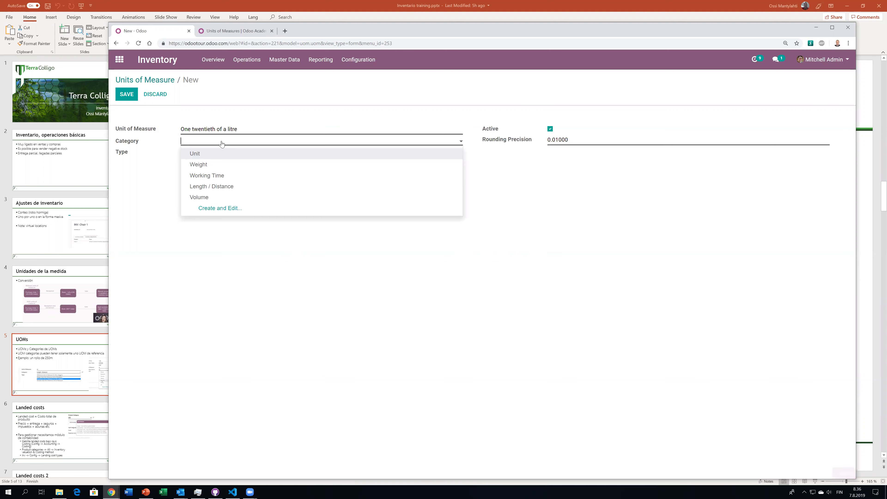
pyautogui.click(219, 197)
# Make the new unit smaller than the reference unit of measure with a ratio of 20, and save it.
pyautogui.click(217, 158)
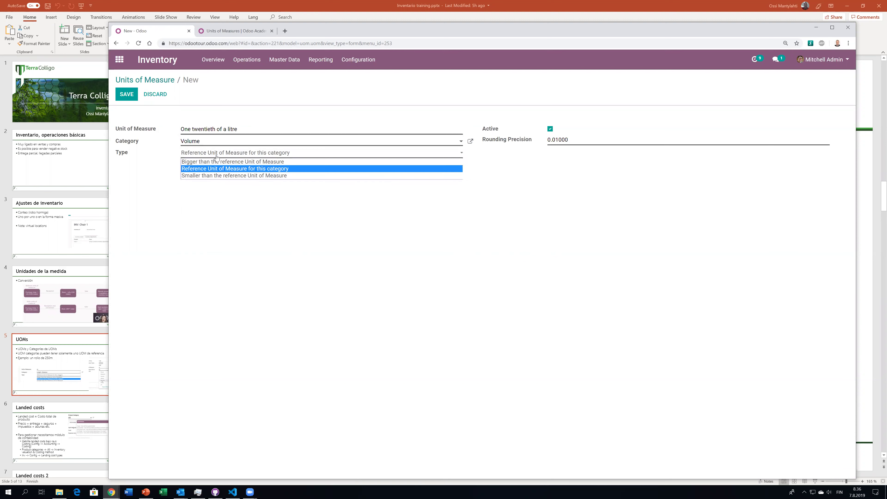
pyautogui.click(217, 174)
pyautogui.doubleClick(206, 166)
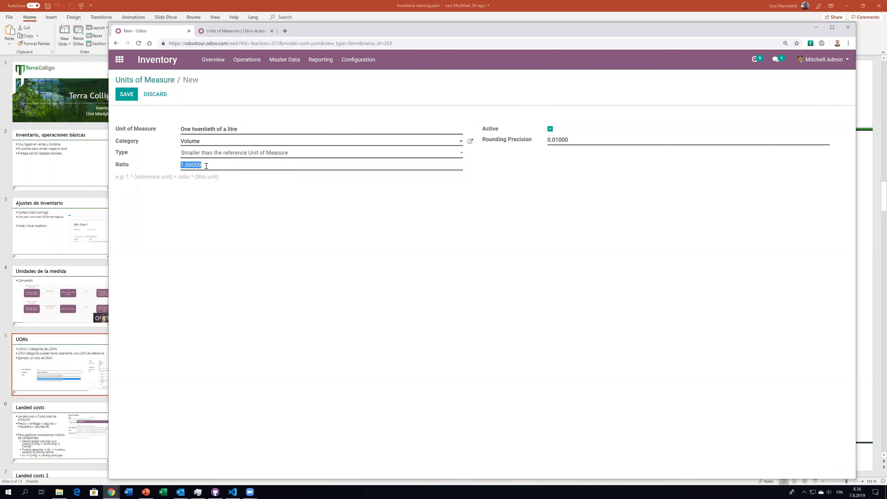
pyautogui.write('20')
pyautogui.click(126, 95)
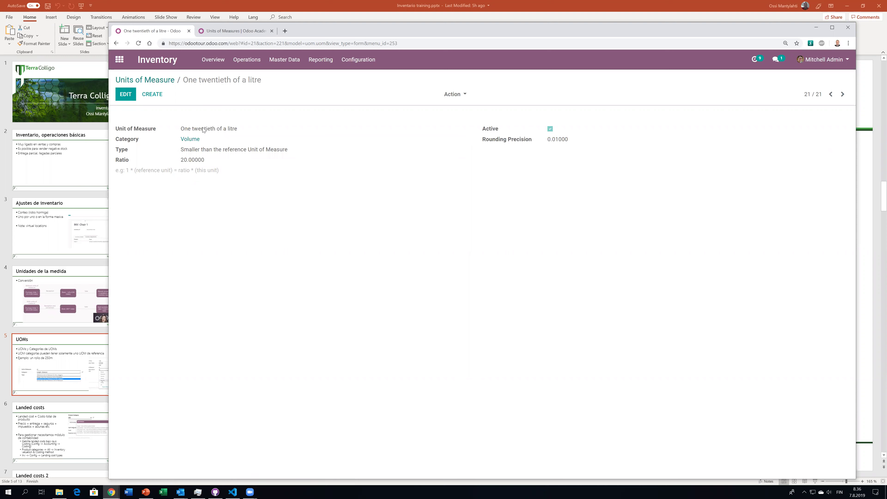
# Rename the unit as "One twentieth of a litre - uno por veinte de litro" and save it.
pyautogui.click(126, 95)
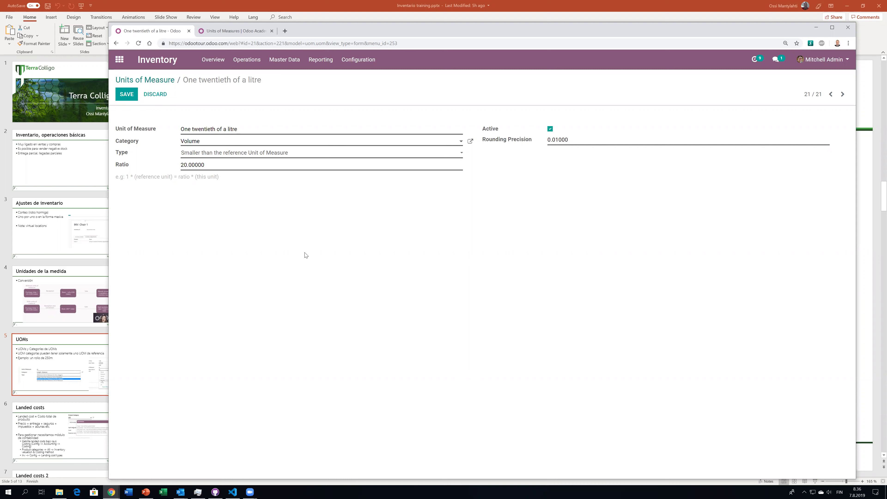
pyautogui.write('uno por veinte de litr')
pyautogui.press('BackSpace')
pyautogui.write('tro')
pyautogui.click(127, 94)
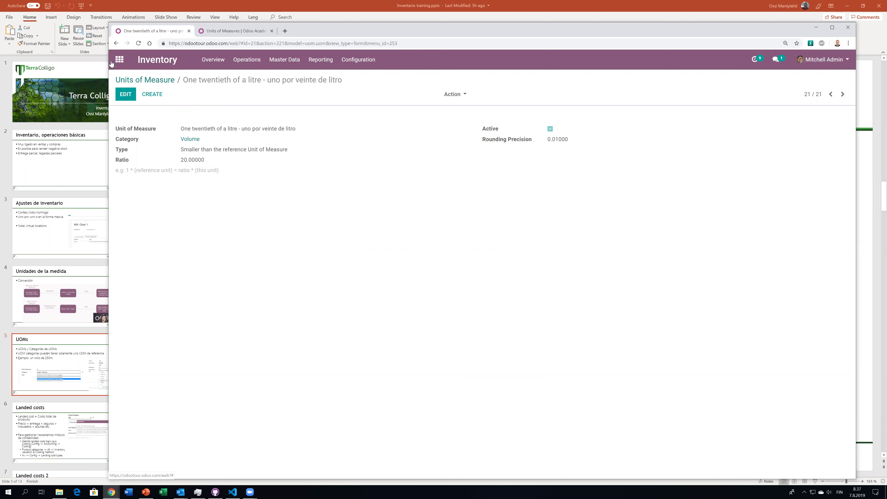
pyautogui.click(119, 59)
pyautogui.click(390, 210)
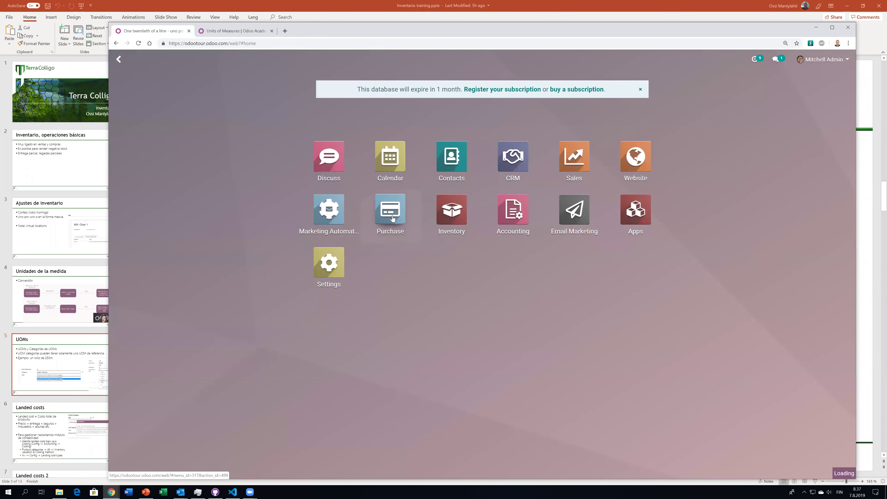
pyautogui.click(130, 96)
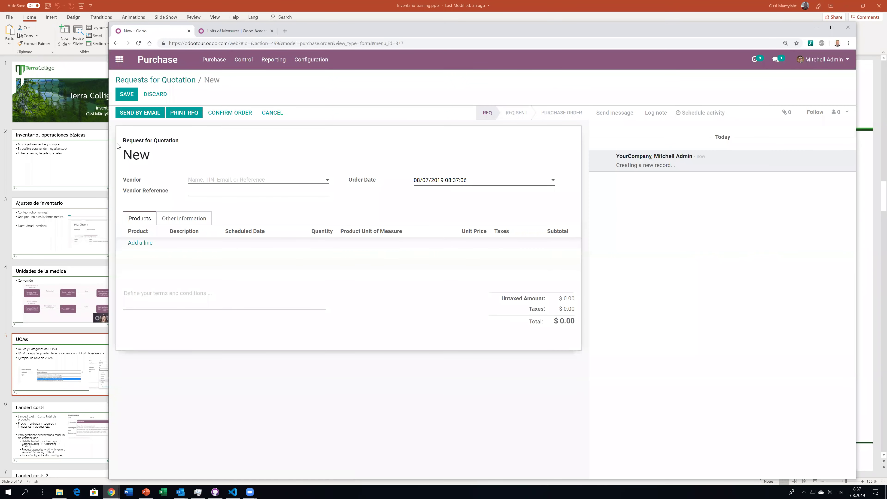
# Create a new Inventory product named Lecheito with "One twentieth of a litre - uno por veinte de litro" as its unit of measure.
pyautogui.click(119, 60)
pyautogui.click(459, 221)
pyautogui.click(296, 60)
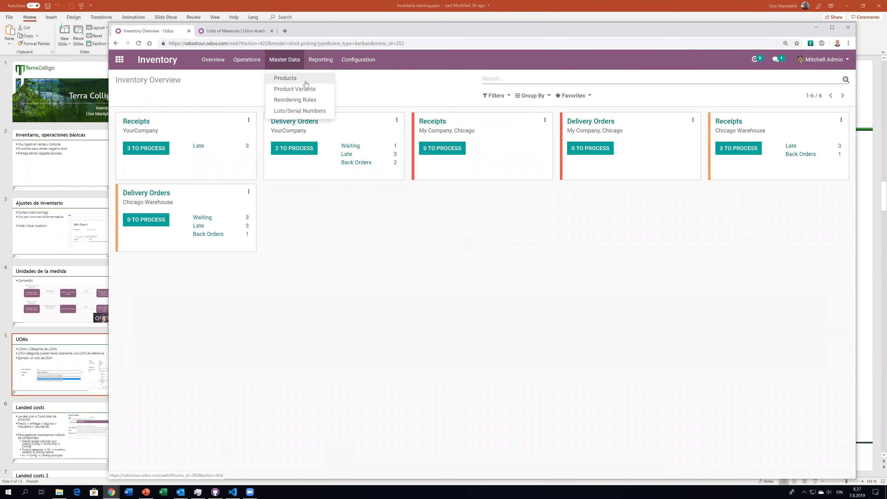
pyautogui.click(303, 81)
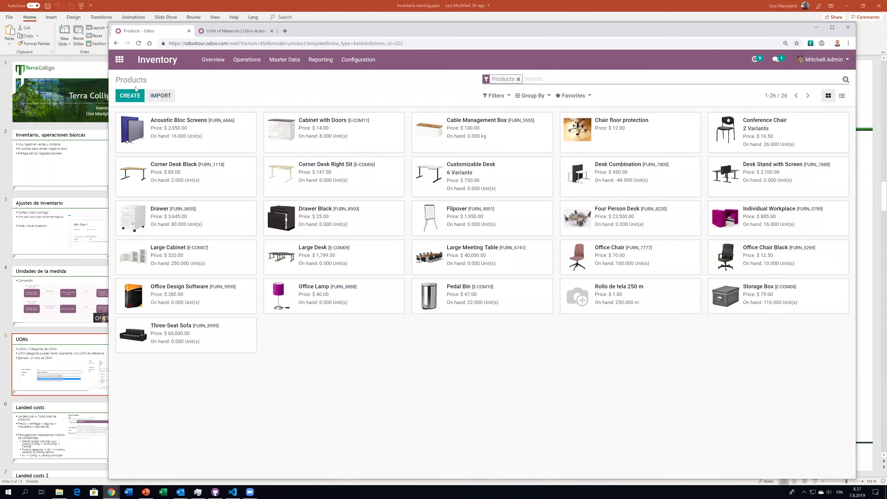
pyautogui.click(130, 96)
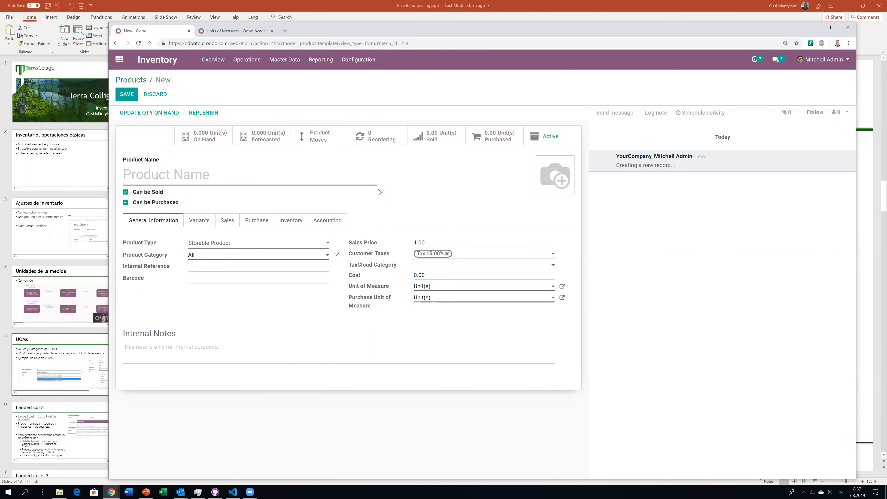
pyautogui.write('Lecheito')
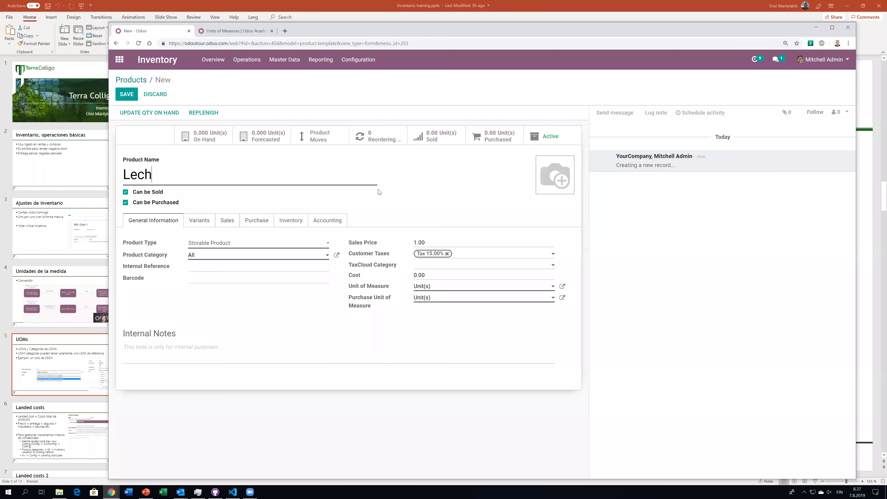
pyautogui.click(425, 286)
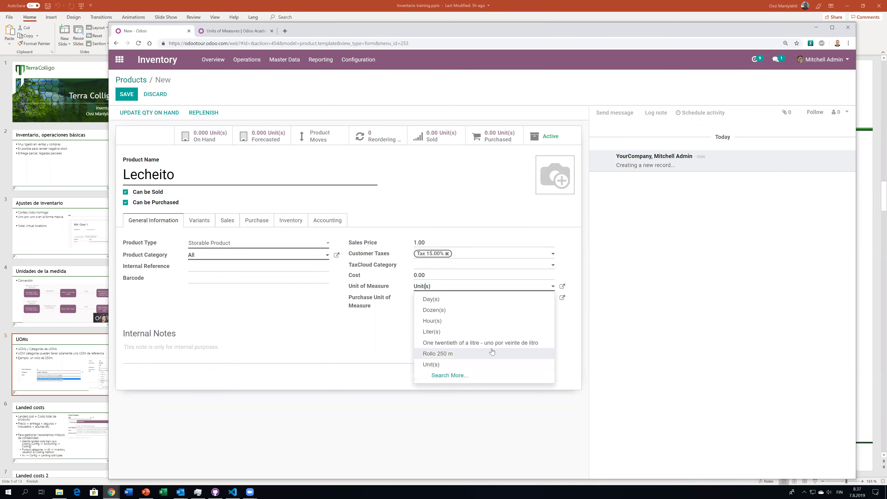
pyautogui.click(489, 343)
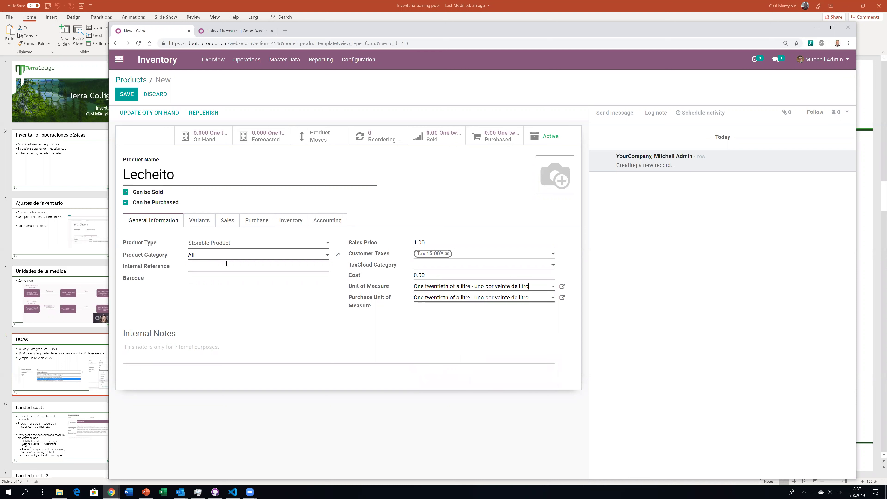
# Change the new product's name to "Pequeño leche" and save the product.
pyautogui.doubleClick(180, 172)
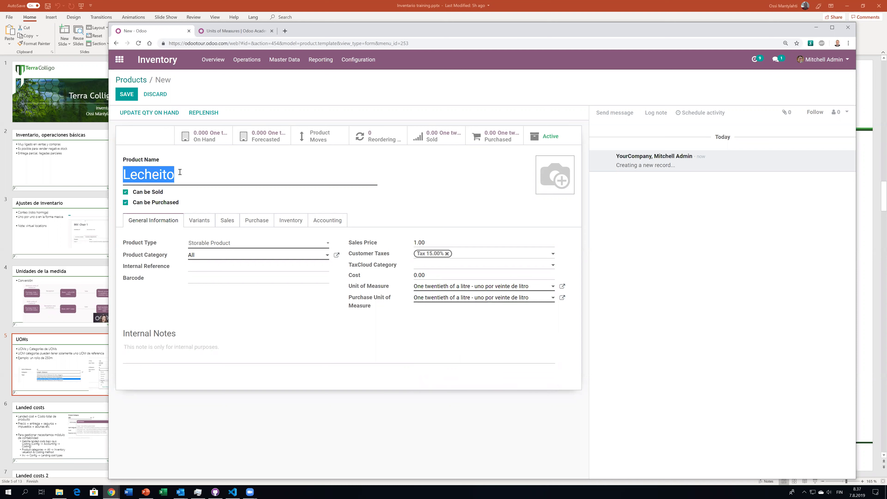
pyautogui.write('Pequeö')
pyautogui.press('super+space')
pyautogui.write('ño leche')
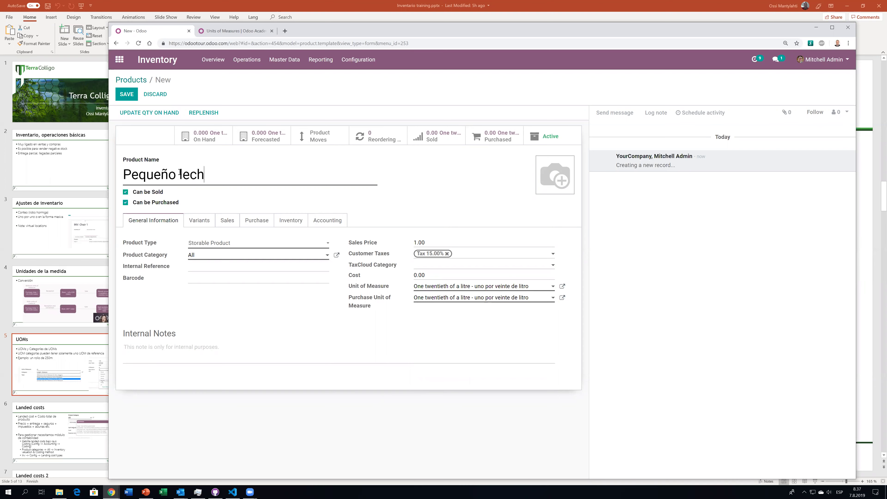
pyautogui.click(129, 94)
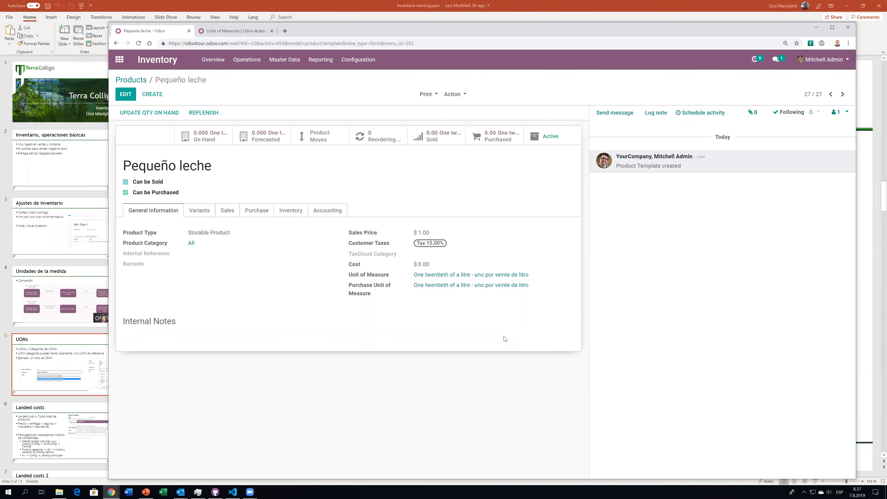
# Set the purchase unit of measure of Pequeño leche to Liter(s) and save the product.
pyautogui.click(126, 94)
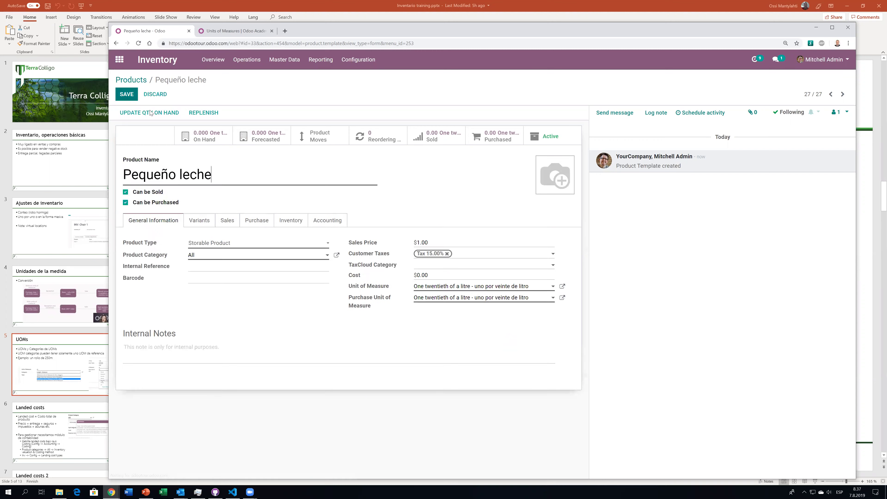
pyautogui.click(430, 302)
pyautogui.click(441, 343)
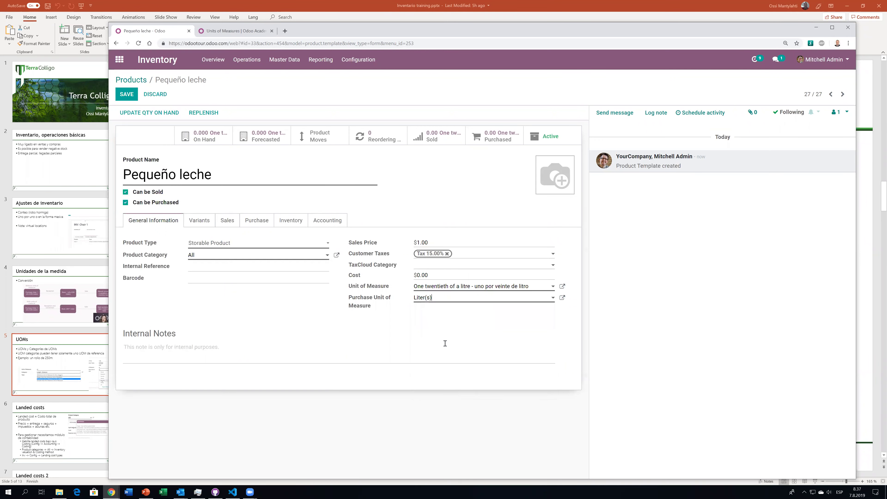
pyautogui.click(126, 95)
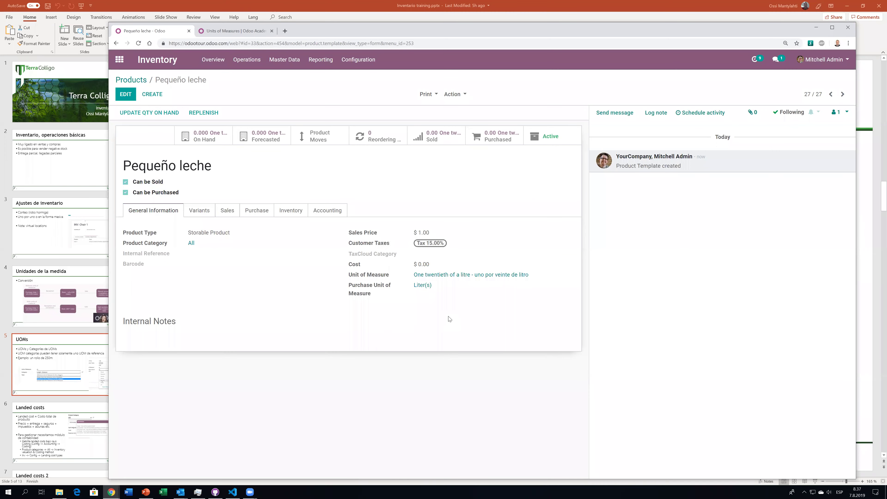
# Create a new request for quotation in the Purchase app with Gemini Furniture as the vendor.
pyautogui.click(120, 61)
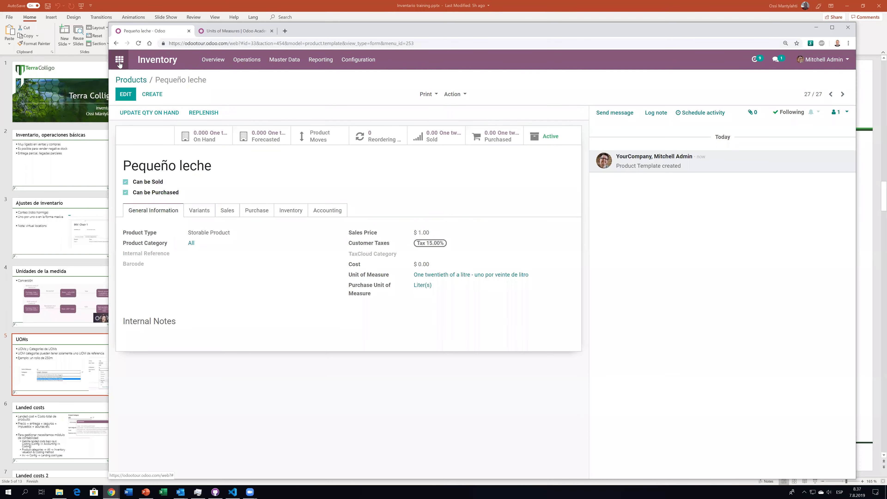
pyautogui.click(394, 214)
pyautogui.click(128, 95)
pyautogui.click(194, 180)
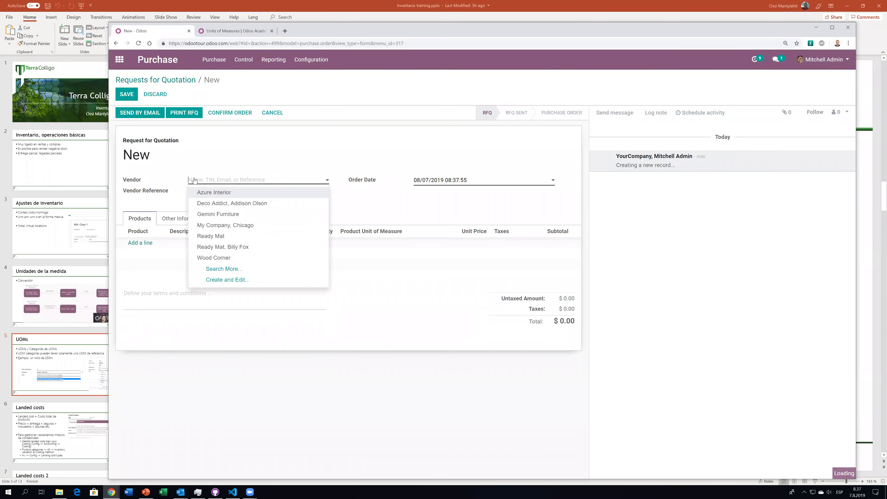
pyautogui.click(207, 217)
# Add a line for Pequeño leche to the quotation, keep Liter(s) as its unit, and confirm the order.
pyautogui.click(145, 242)
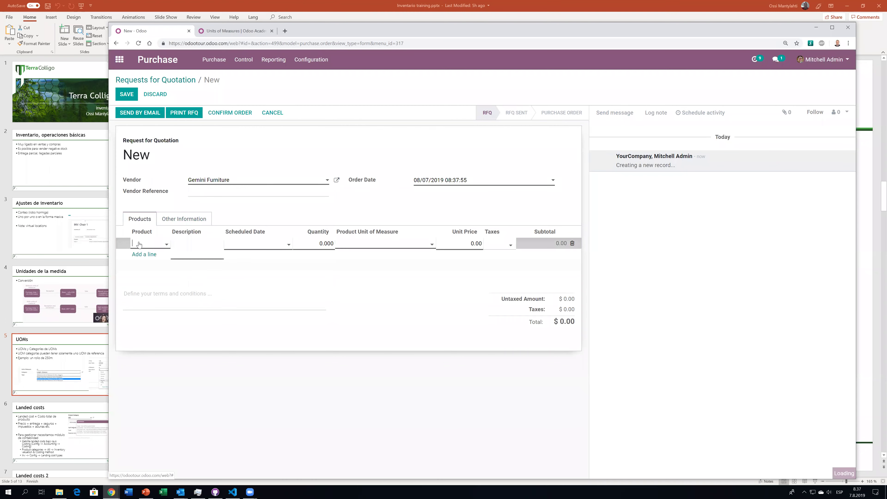
pyautogui.write('one')
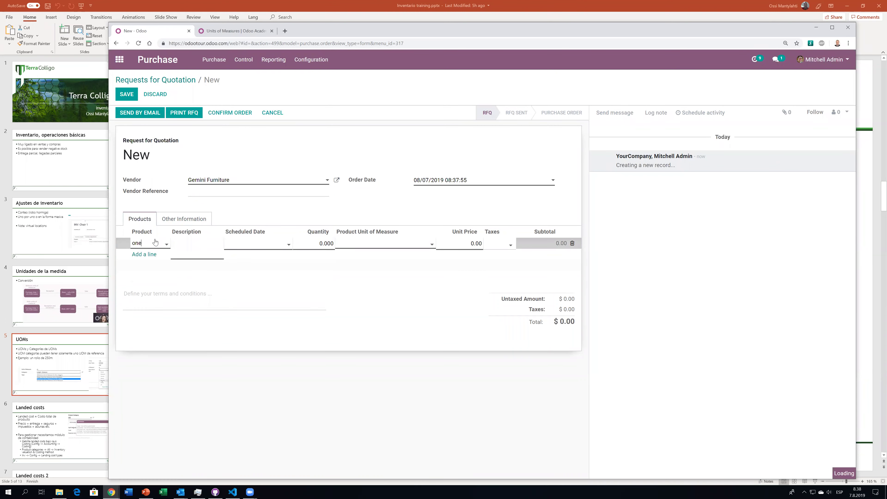
pyautogui.press('BackSpace')
pyautogui.press('BackSpace')
pyautogui.press('BackSpace')
pyautogui.write('kle')
pyautogui.write('ch')
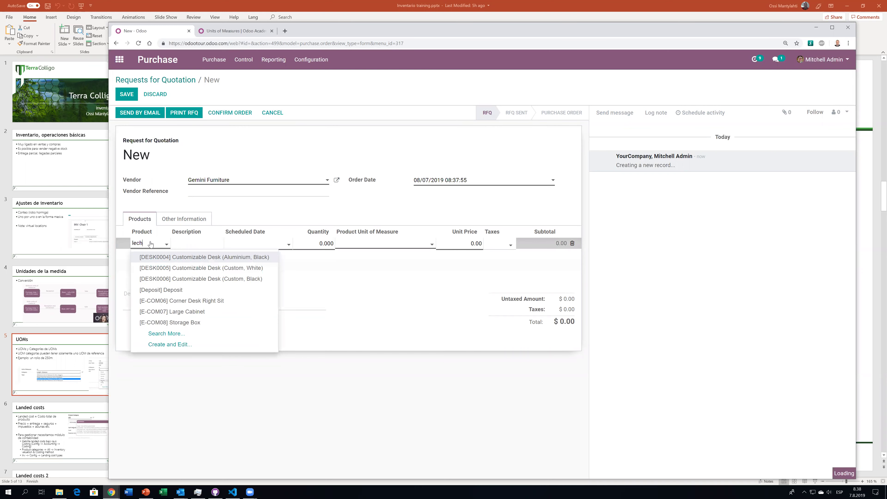
pyautogui.click(169, 257)
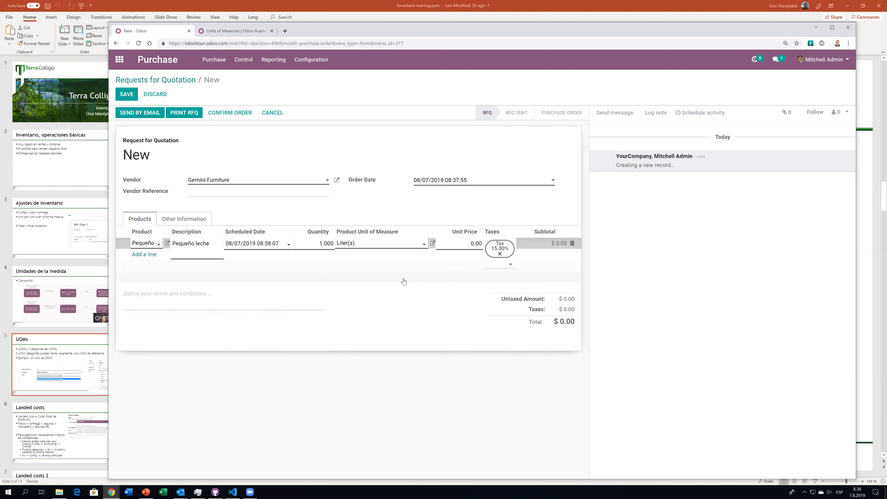
pyautogui.click(409, 247)
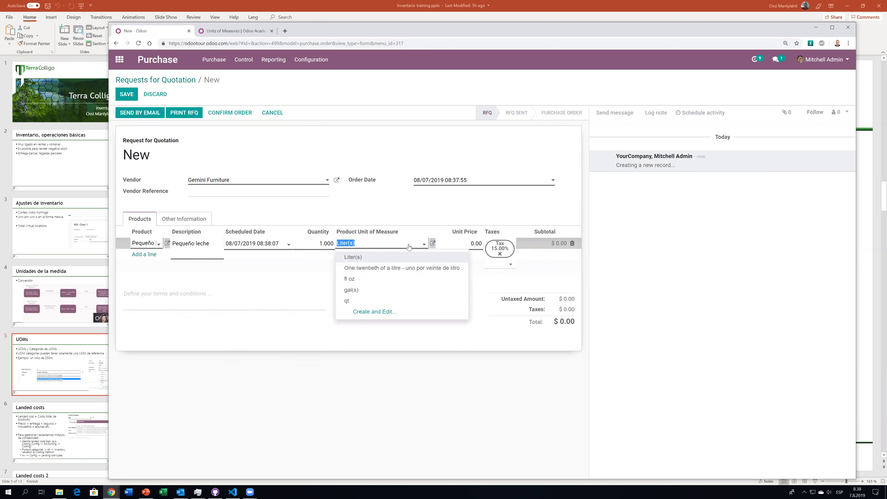
pyautogui.click(127, 95)
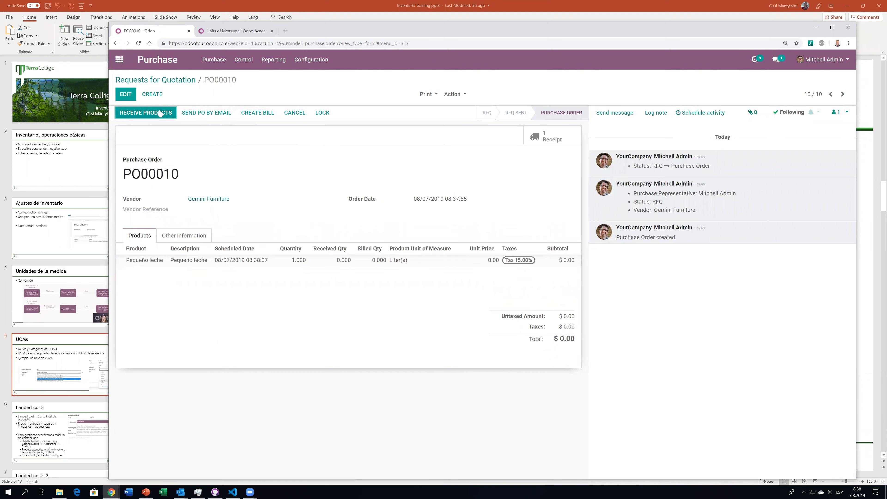
# Receive the Pequeño leche order with a done quantity of 20 and validate the receipt.
pyautogui.click(160, 112)
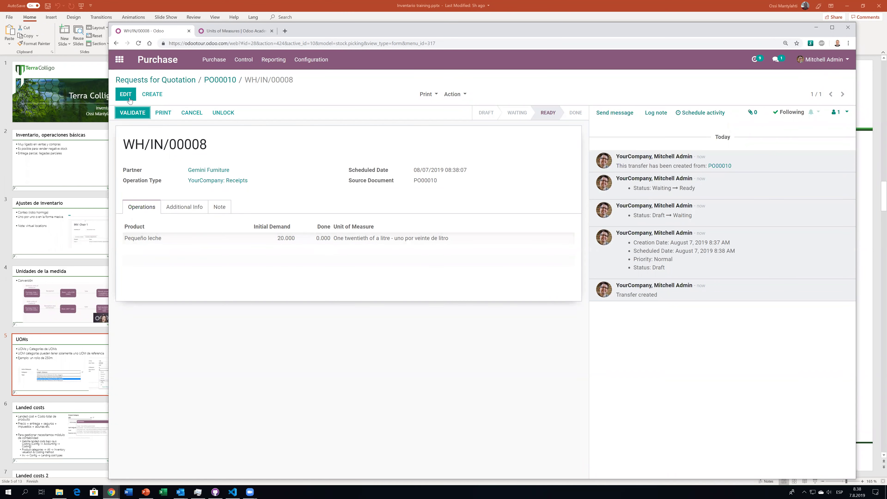
pyautogui.click(321, 241)
pyautogui.write('20')
pyautogui.click(331, 346)
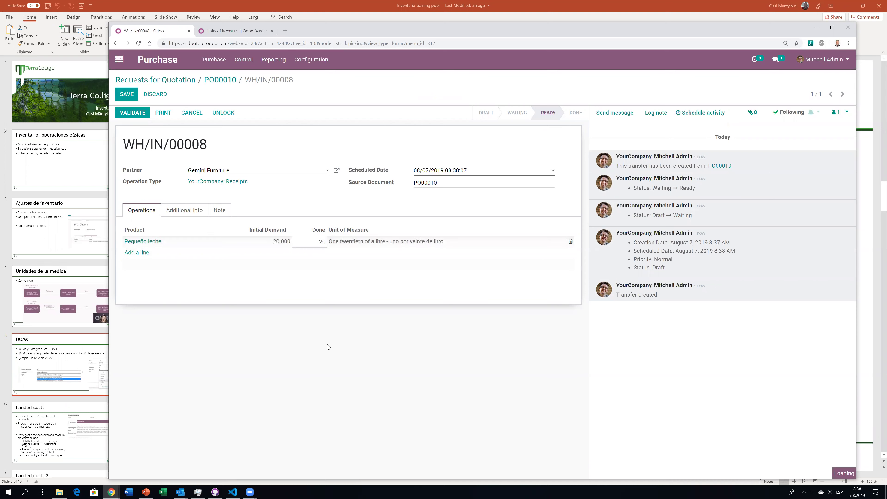
pyautogui.click(133, 112)
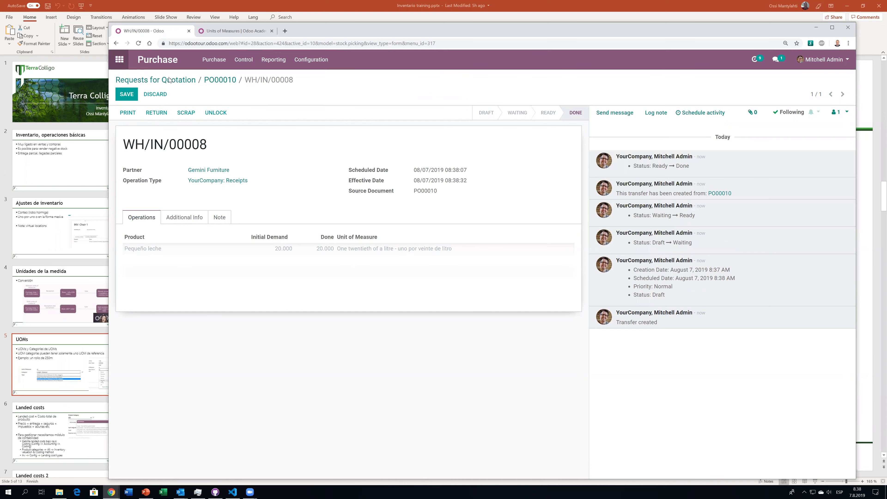
# Open Pequeño leche from the Inventory app's products and examine its product moves after the receipt.
pyautogui.click(119, 60)
pyautogui.click(465, 213)
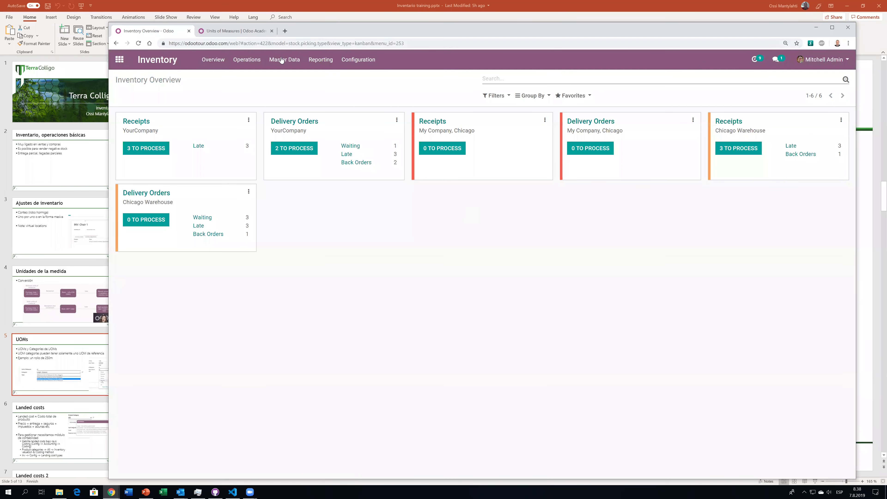
pyautogui.click(283, 60)
pyautogui.click(291, 78)
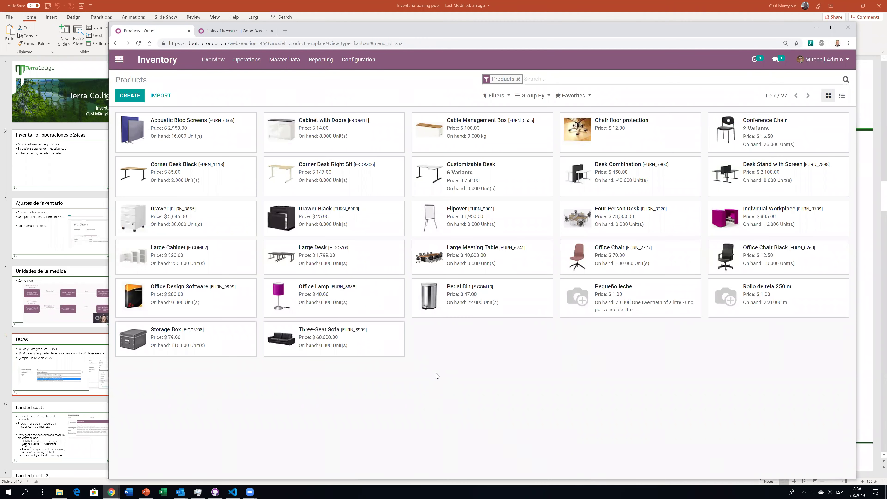
pyautogui.click(621, 291)
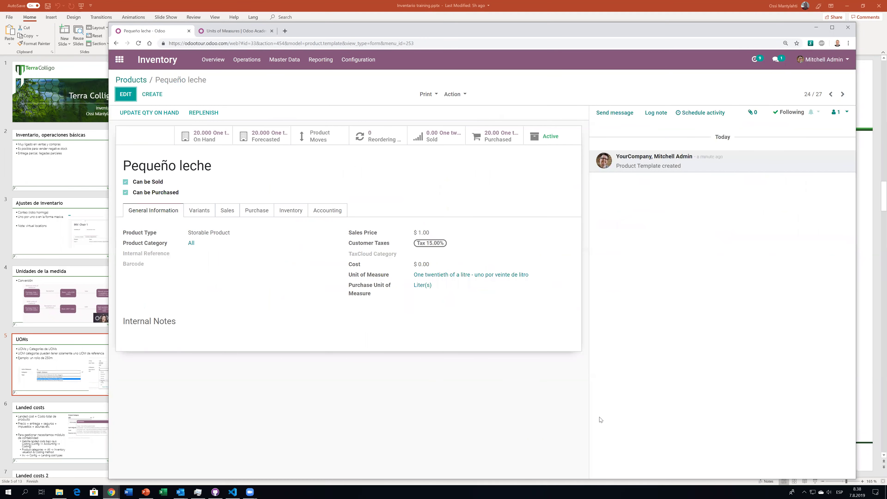
pyautogui.click(315, 137)
pyautogui.click(118, 135)
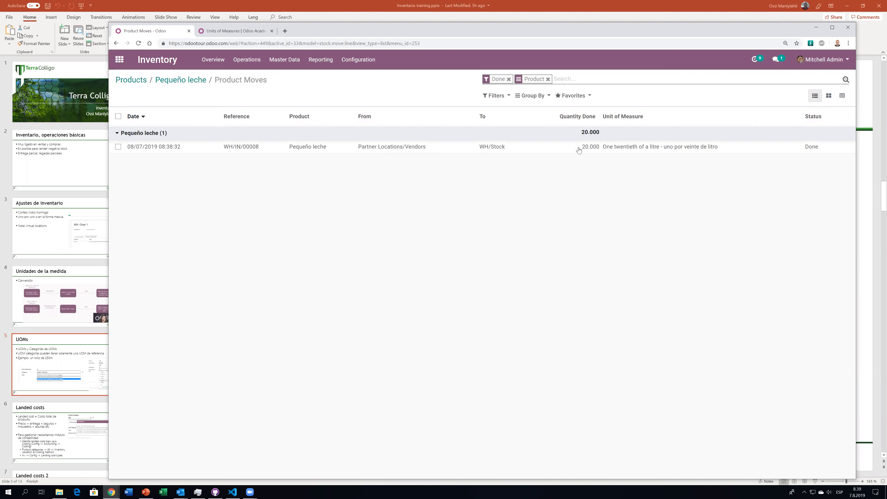
# Reread the second Units of Measures quiz question about buying 50 units, and return to the product moves.
pyautogui.hotkey('alt', 'Tab')
pyautogui.press('Escape')
pyautogui.hotkey('ctrl', 'Tab')
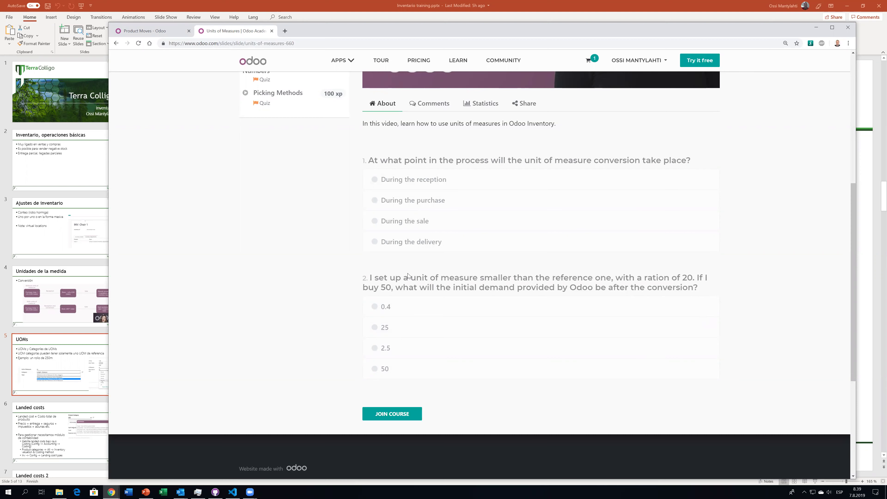
pyautogui.click(146, 31)
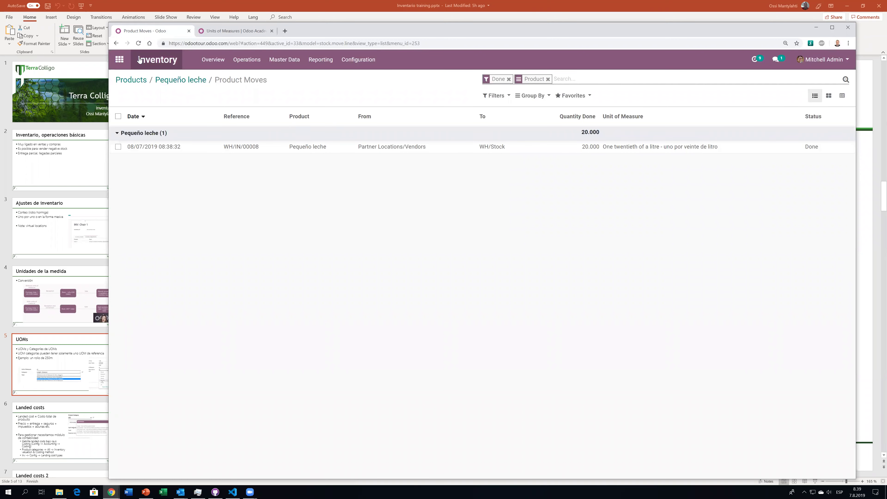
# Open purchase order PO00010 in the Purchase app and duplicate it as a new request for quotation.
pyautogui.hotkey('alt', 'h')
pyautogui.click(386, 215)
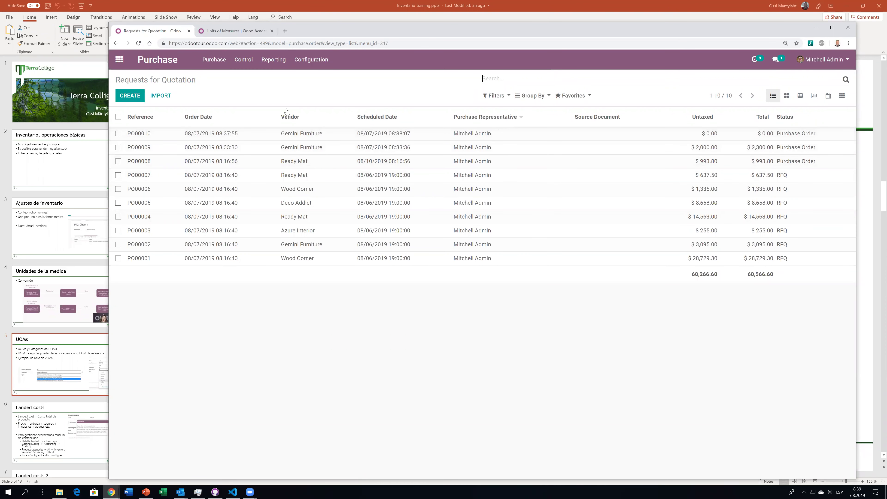
pyautogui.click(327, 139)
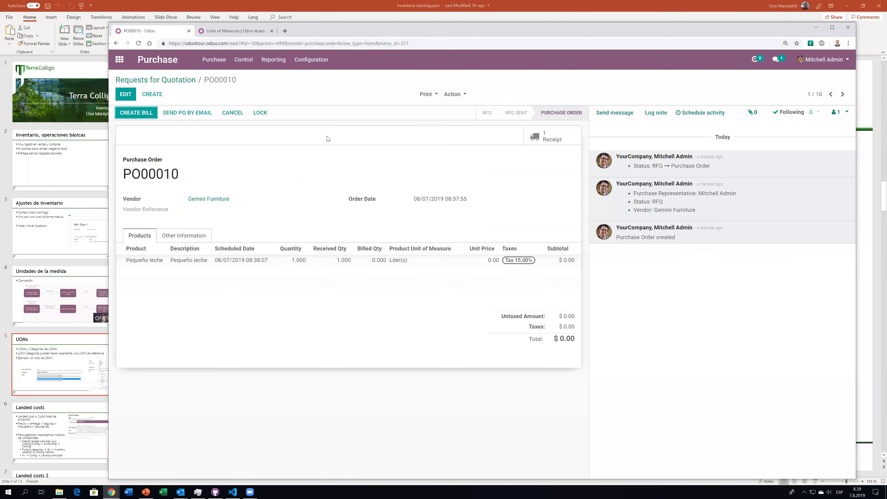
pyautogui.click(452, 94)
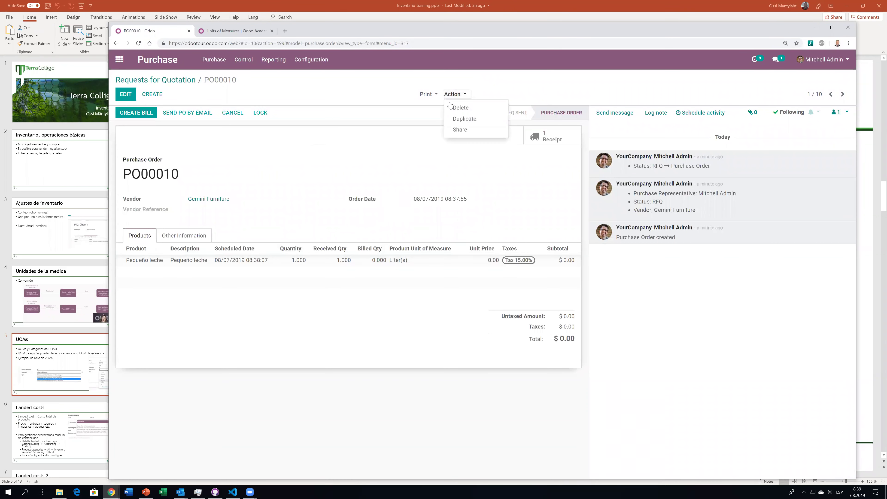
pyautogui.click(453, 119)
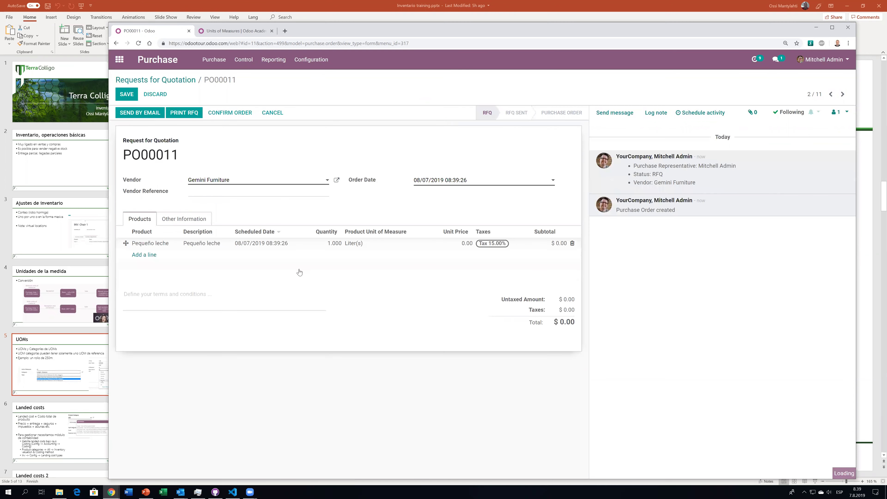
# Set the Pequeño leche quantity to 50 on the duplicated quotation and confirm the order.
pyautogui.click(324, 244)
pyautogui.write('50')
pyautogui.click(412, 349)
pyautogui.click(217, 113)
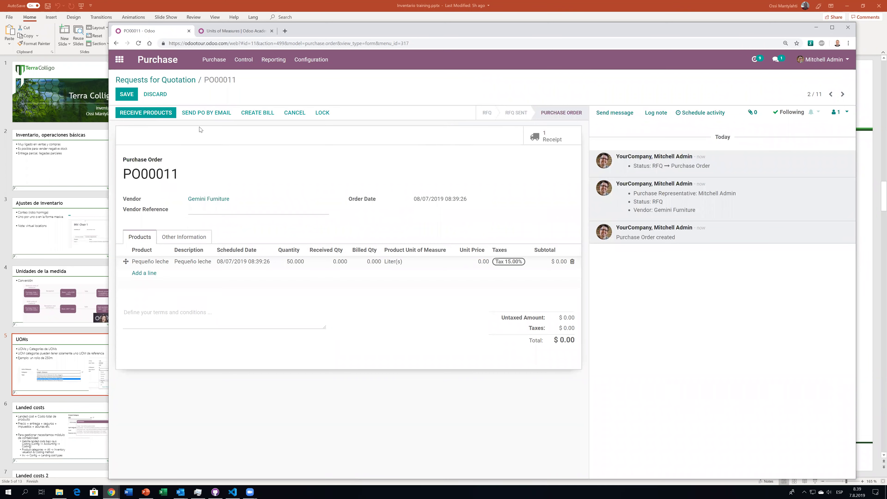
# Receive the Pequeño leche order with a done quantity of 1000 and validate the receipt.
pyautogui.click(146, 112)
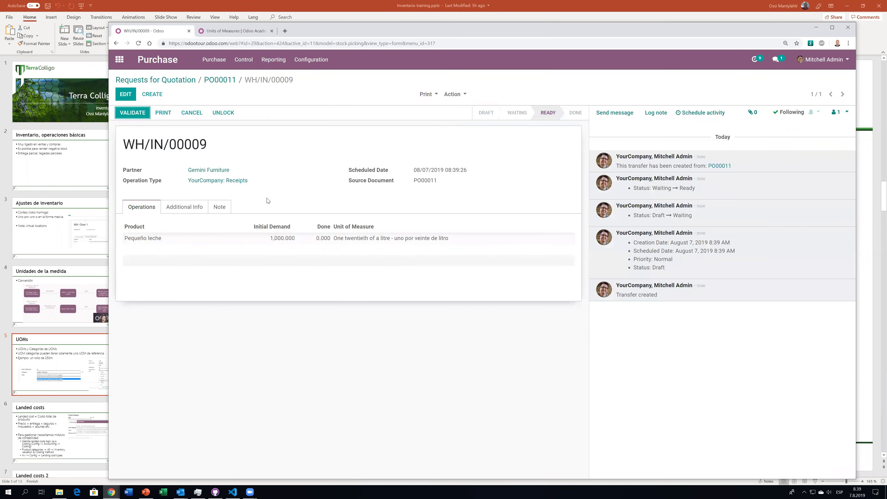
pyautogui.click(122, 99)
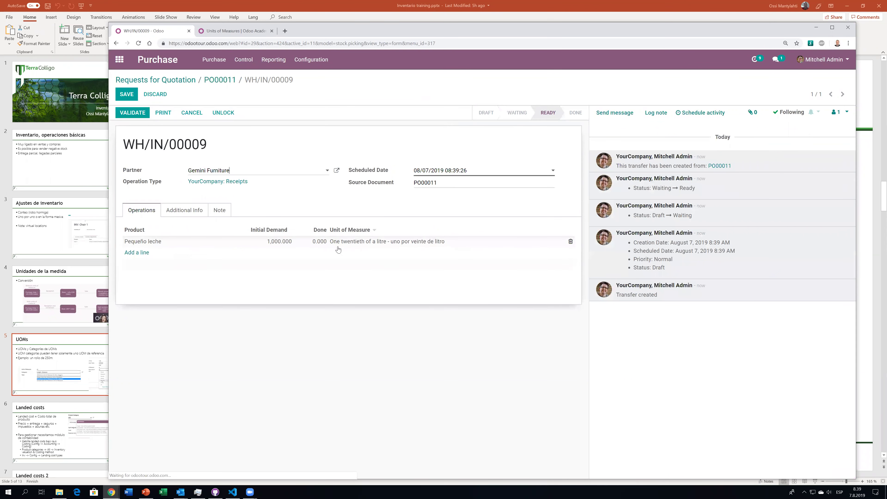
pyautogui.click(320, 241)
pyautogui.write('1')
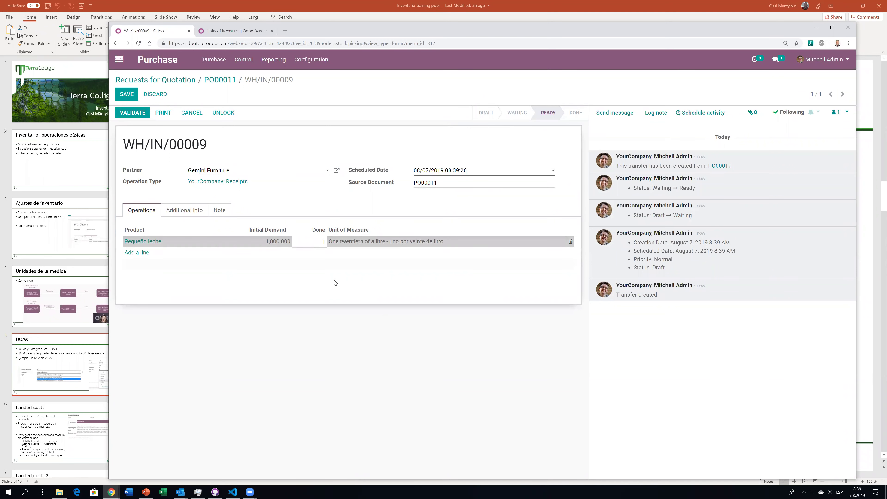
pyautogui.click(281, 247)
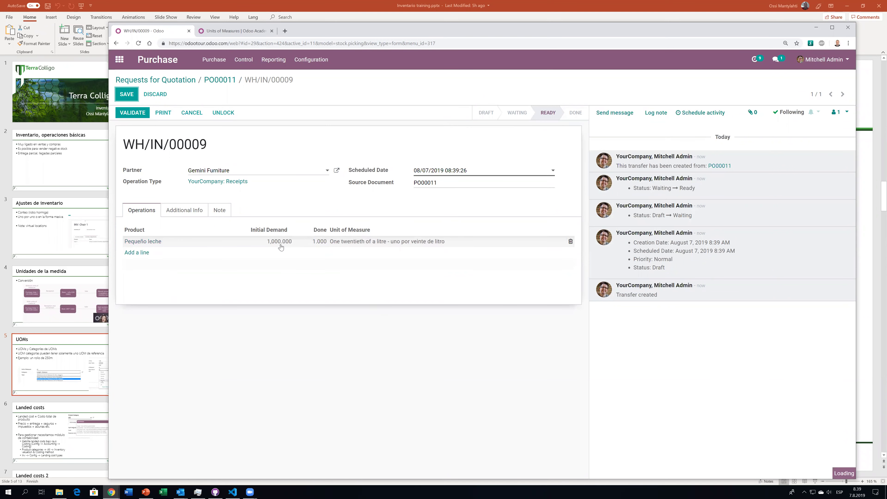
pyautogui.click(311, 241)
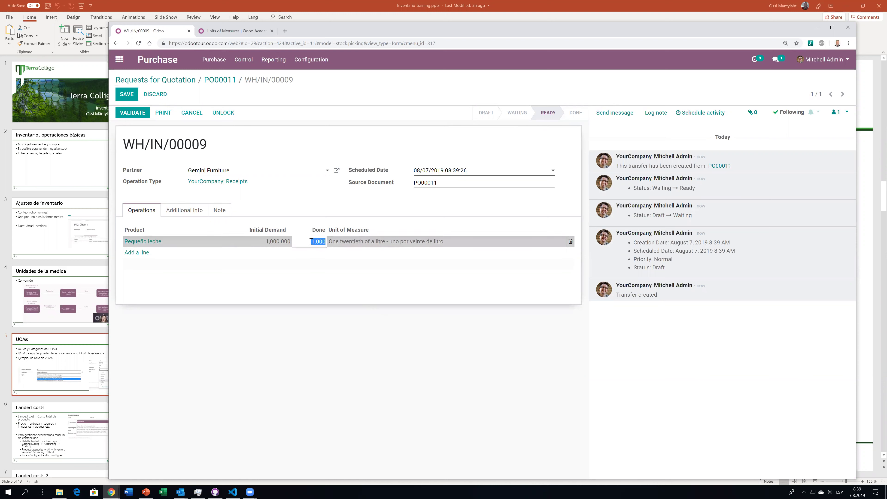
pyautogui.write('1000')
pyautogui.click(415, 328)
pyautogui.click(123, 118)
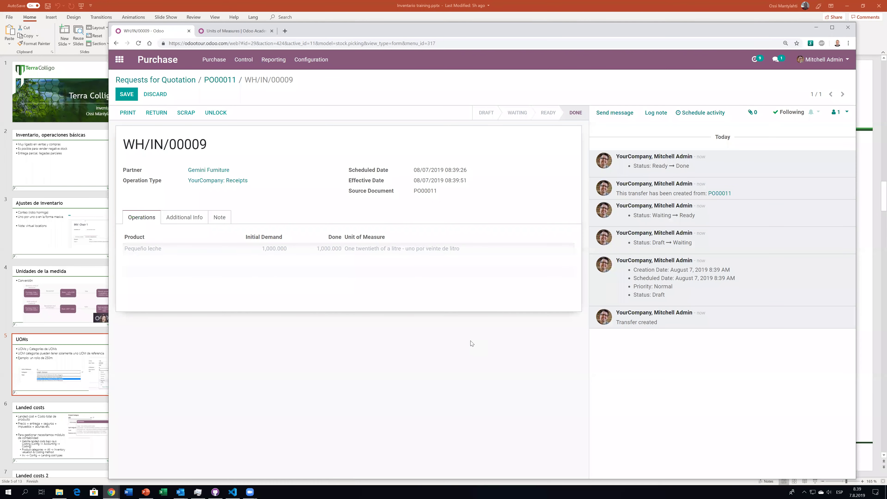
# Check the received quantity on the purchase order, and examine Pequeño leche's product moves in the Inventory app.
pyautogui.click(211, 84)
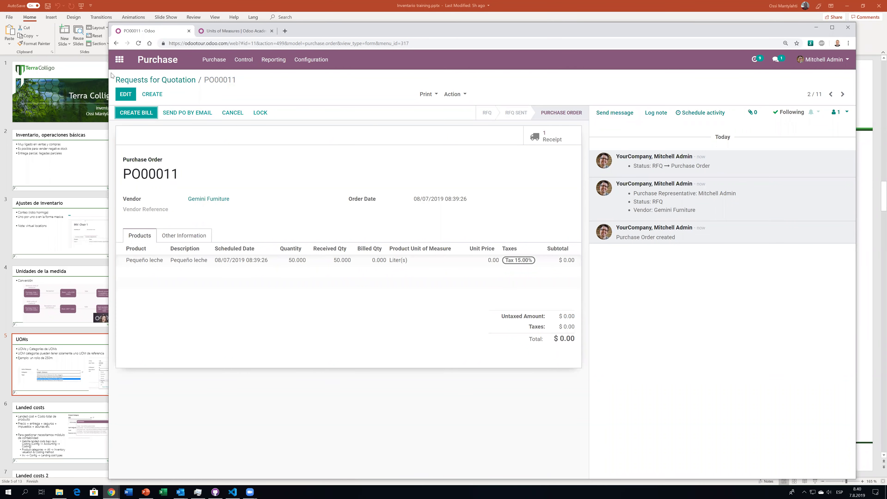
pyautogui.click(120, 60)
pyautogui.click(460, 217)
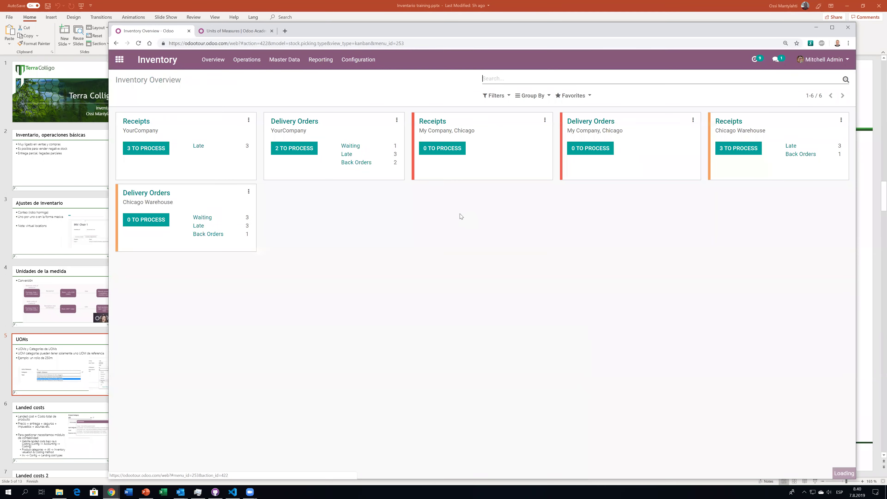
pyautogui.click(285, 59)
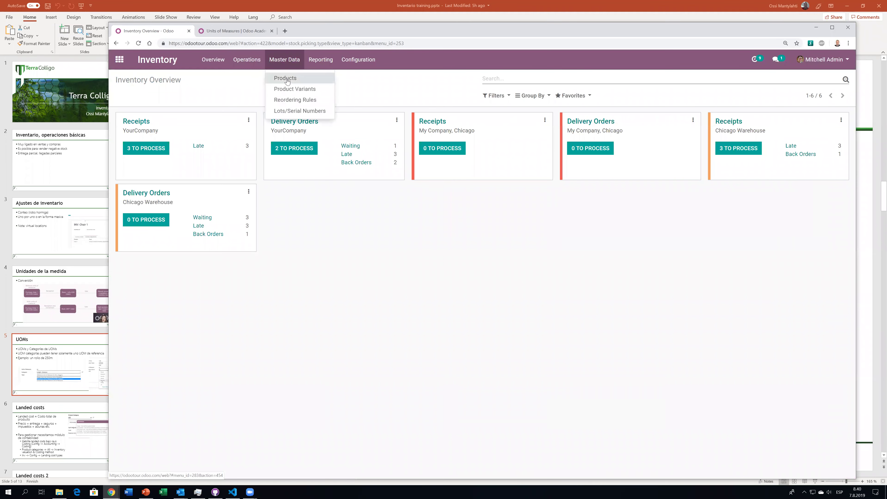
pyautogui.click(286, 79)
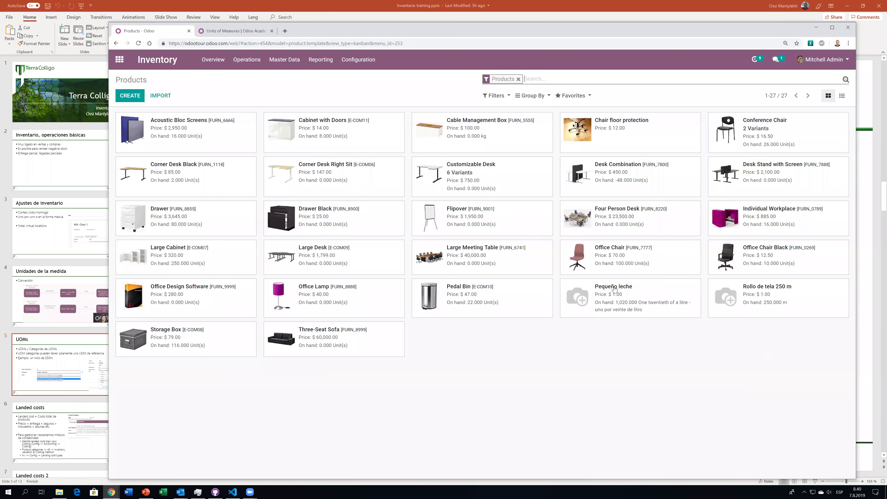
pyautogui.click(646, 313)
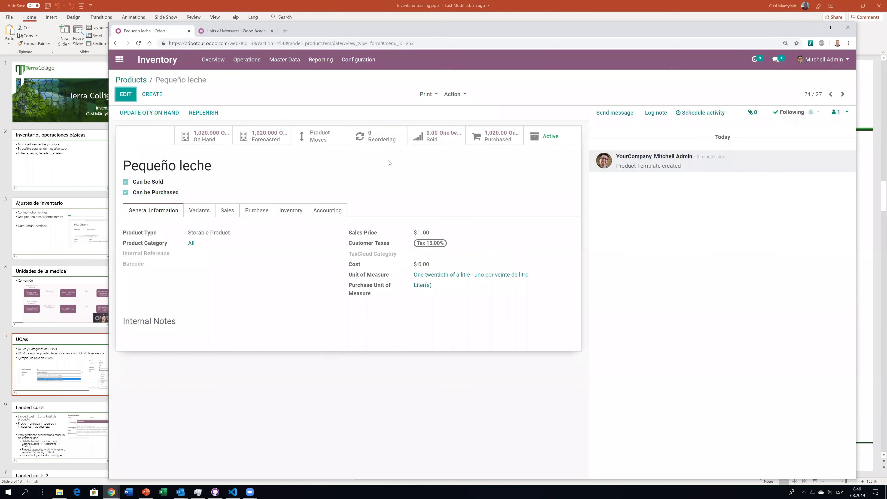
pyautogui.click(301, 136)
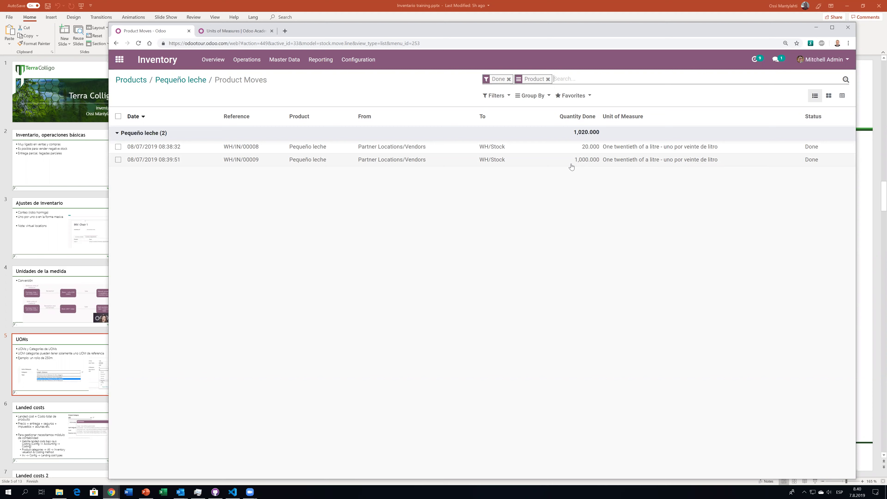
# Compare the product moves with the answer options of the quiz question on initial demand after conversion.
pyautogui.hotkey('alt', 'Tab')
pyautogui.hotkey('alt', 'Tab')
pyautogui.hotkey('ctrl', 'Tab')
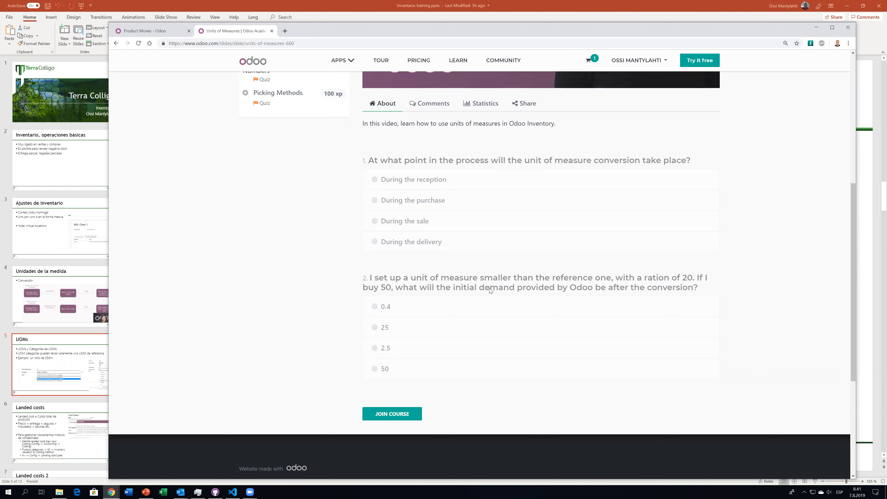
pyautogui.hotkey('ctrl', 'Tab')
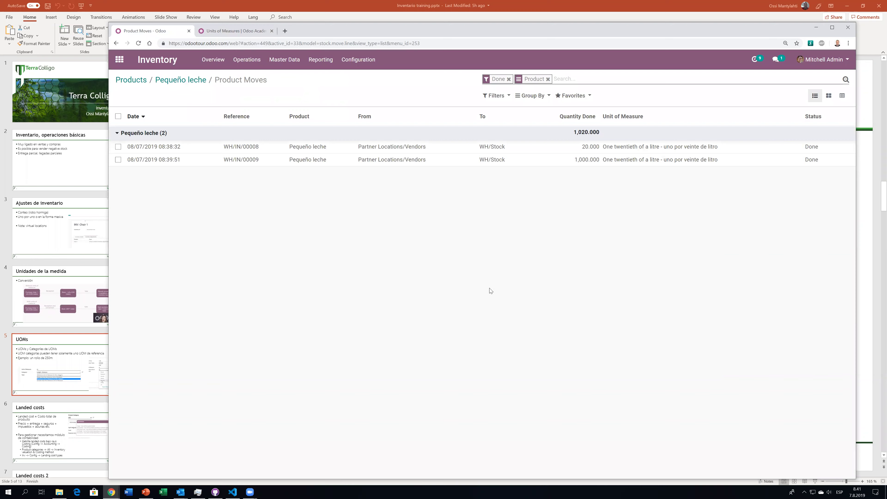
# Examine Pequeño leche's stock forecast, vendor purchase details and inventory settings, rechecking the quiz question in between.
pyautogui.click(181, 80)
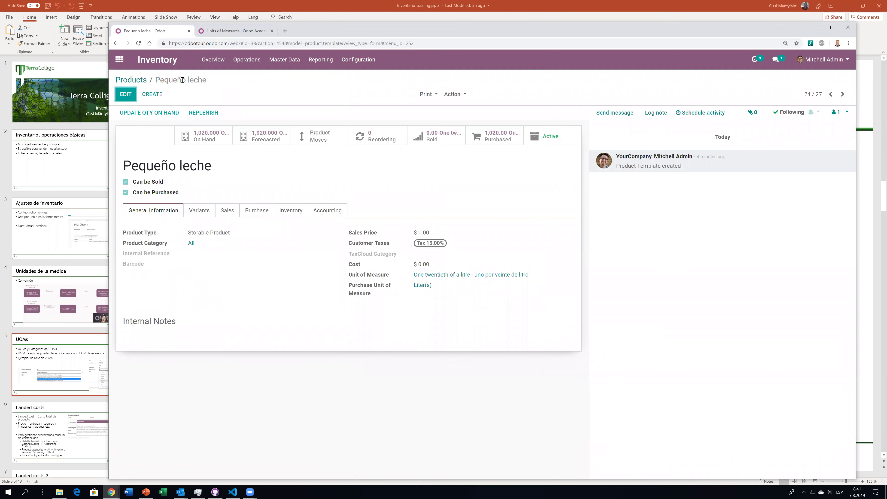
pyautogui.click(259, 135)
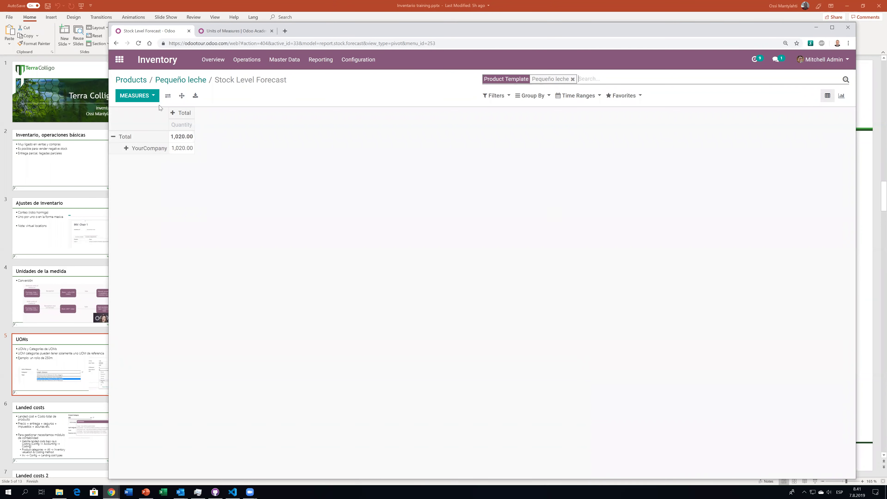
pyautogui.click(168, 81)
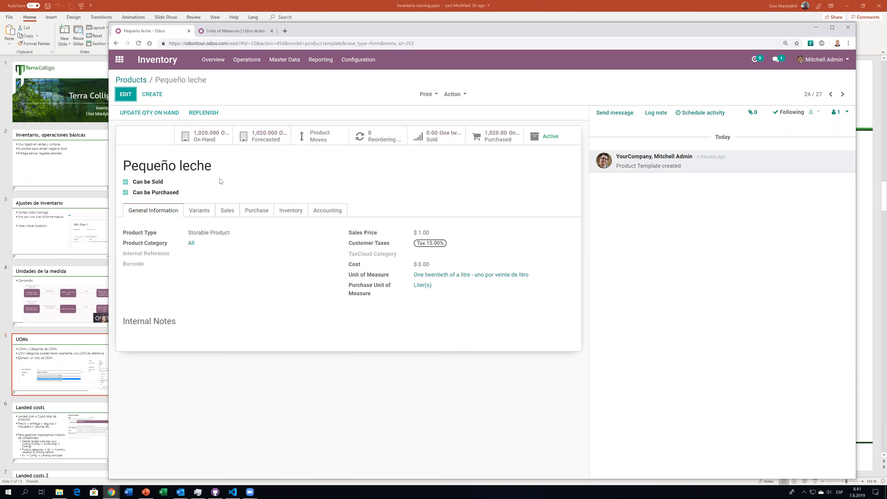
pyautogui.click(252, 210)
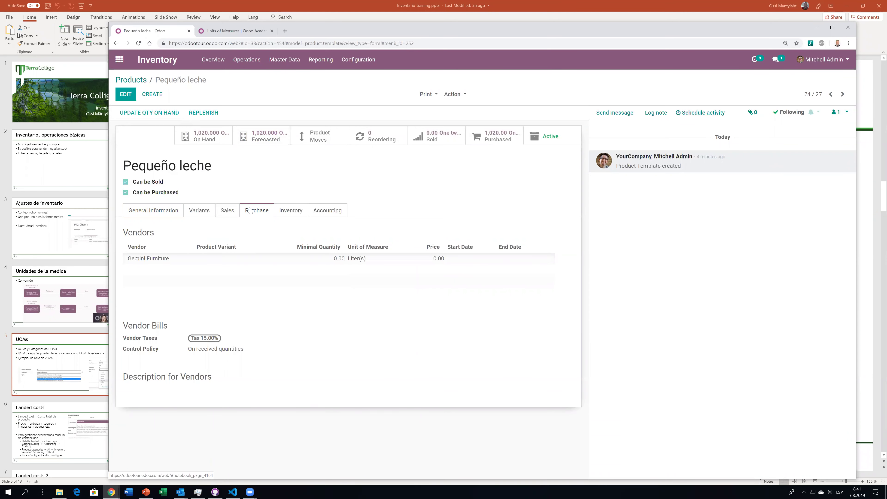
pyautogui.hotkey('ctrl', 'Tab')
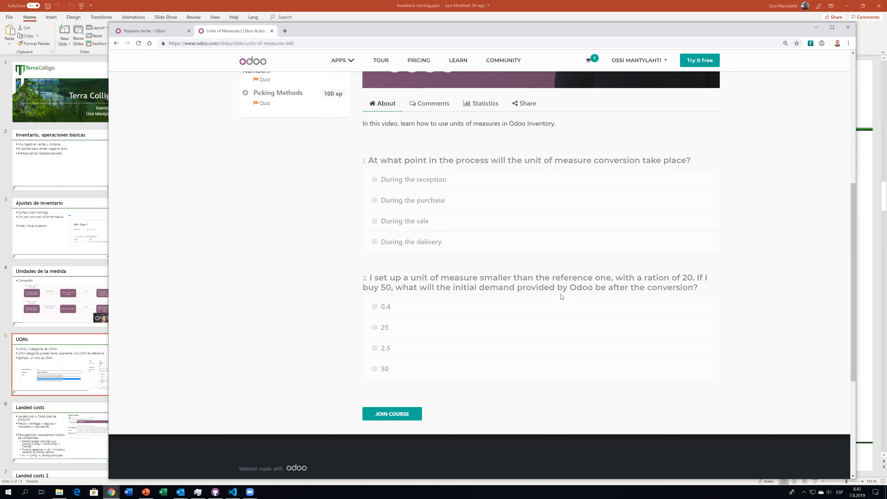
pyautogui.hotkey('ctrl', 'Tab')
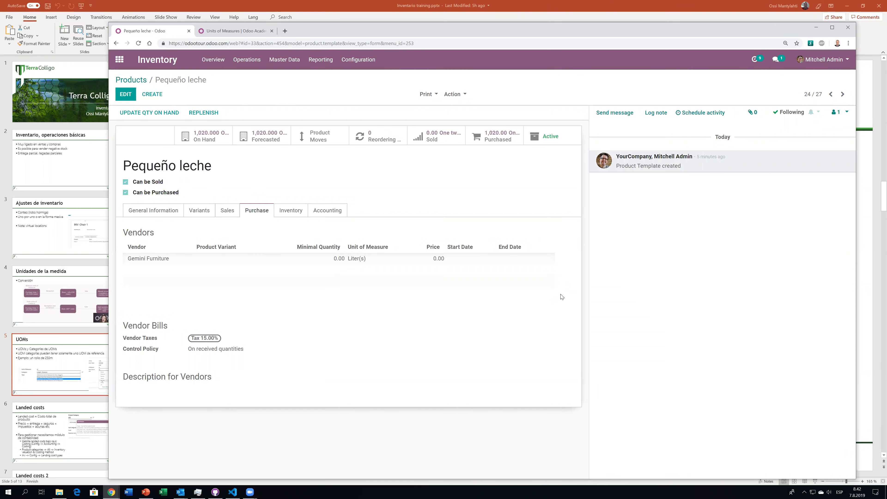
pyautogui.click(288, 209)
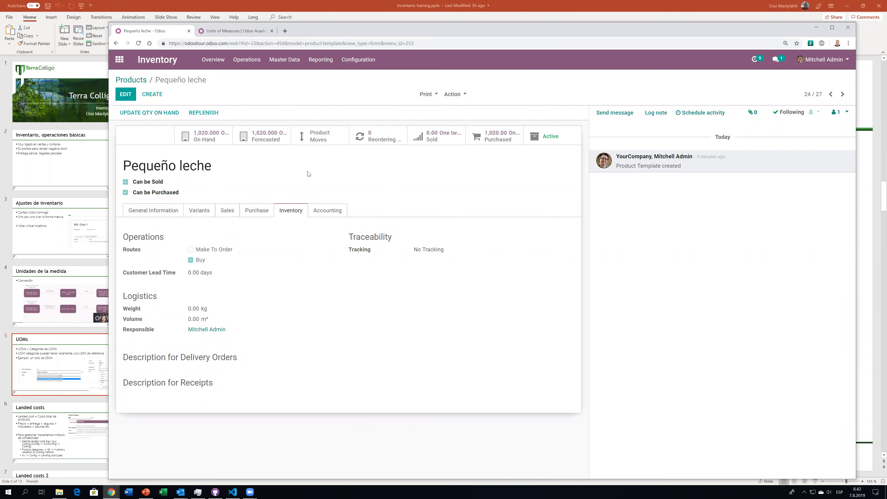
# Show all Inventory products in list view to compare their quantities and units of measure.
pyautogui.click(120, 61)
pyautogui.click(451, 209)
pyautogui.click(269, 62)
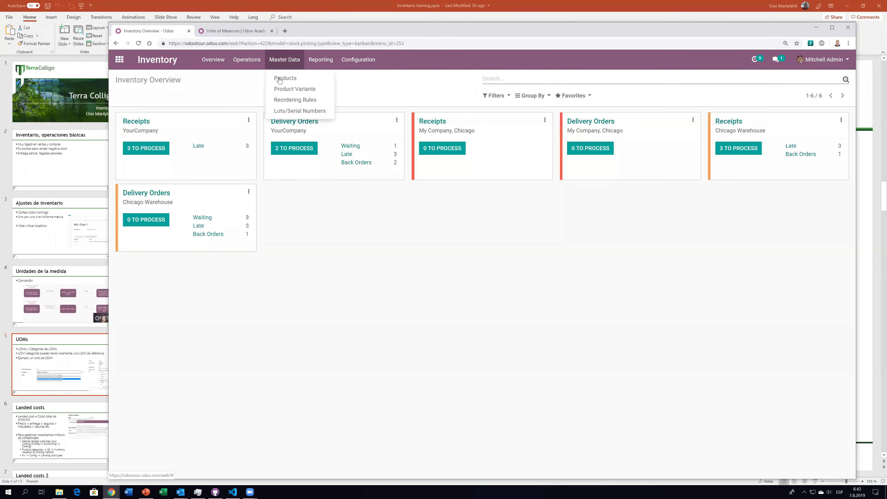
pyautogui.click(280, 78)
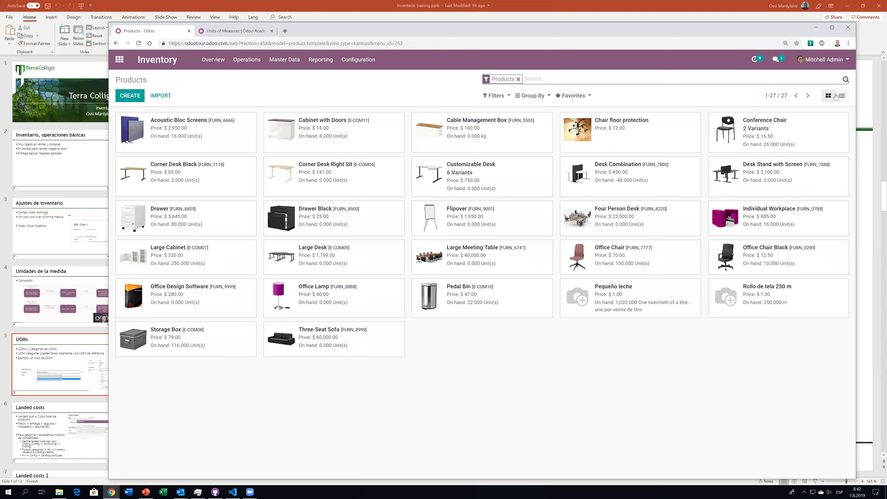
pyautogui.click(842, 96)
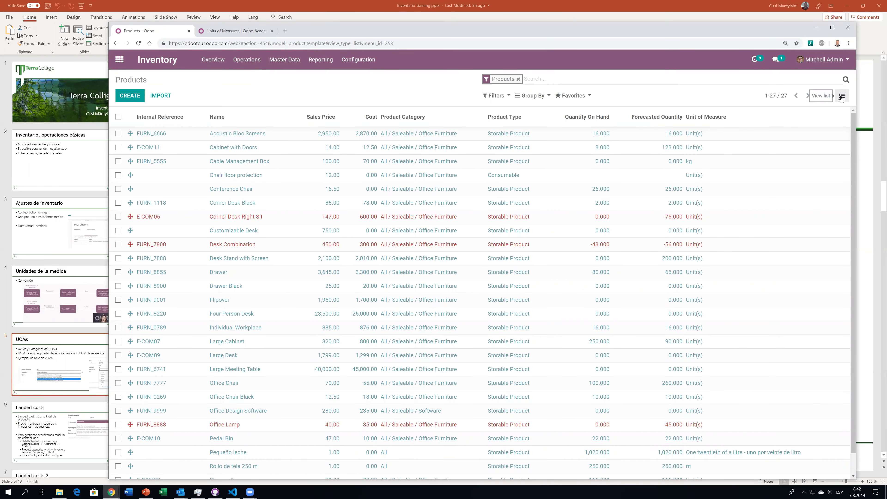
# Recheck the quiz question on the initial demand after conversion, then return to the Inventory product list.
pyautogui.hotkey('ctrl', 'Tab')
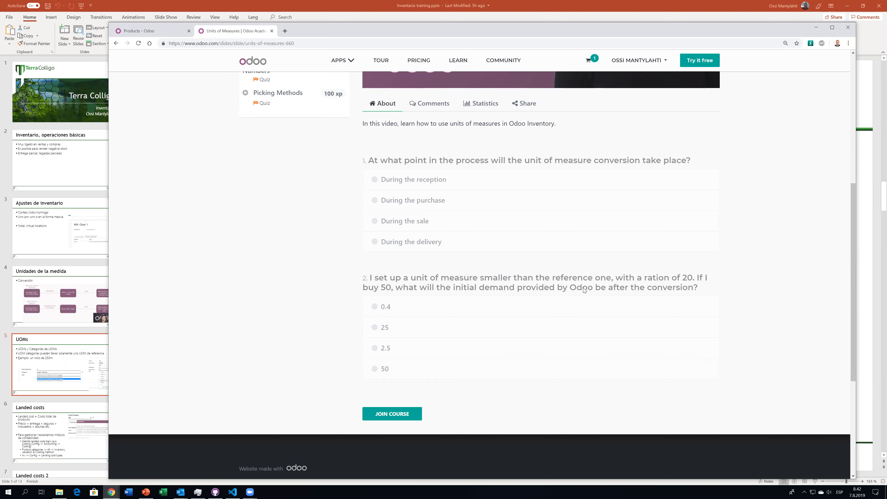
pyautogui.hotkey('ctrl', 'shift', 'Tab')
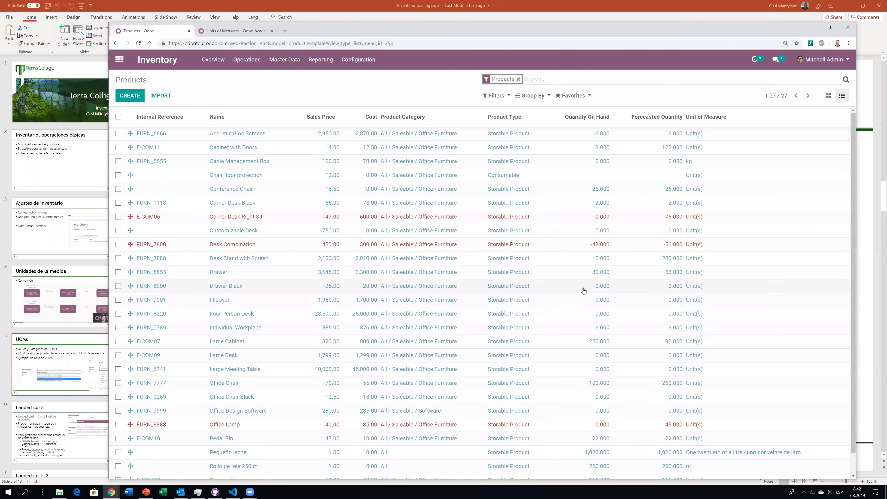
pyautogui.write('leche')
pyautogui.click(551, 117)
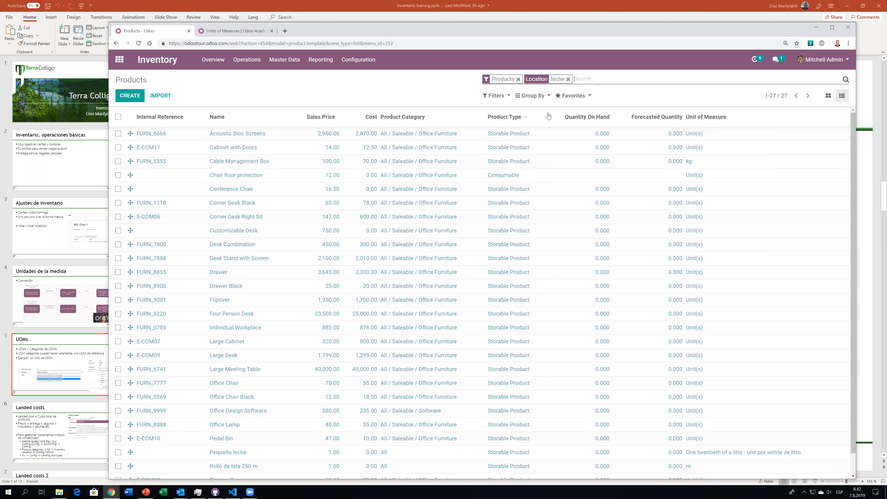
pyautogui.click(568, 79)
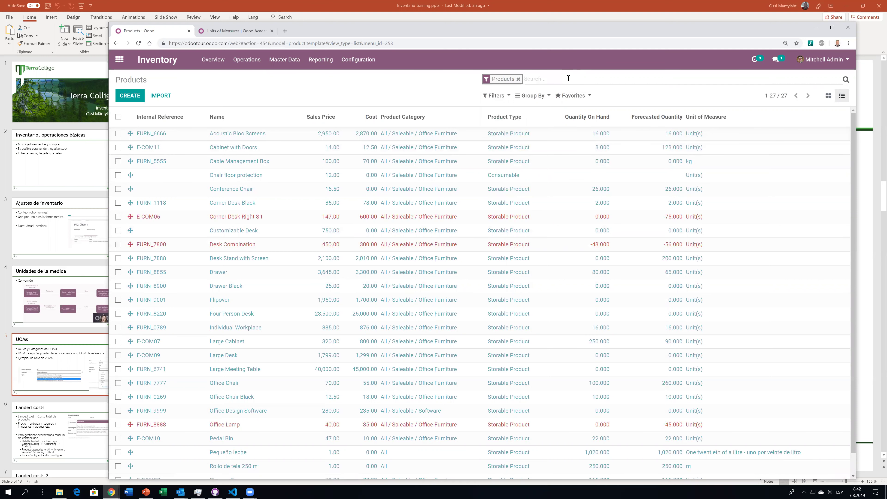
# Search the products by product name for "leche", and compare the quantity on hand with the UOMs slide and the quiz question.
pyautogui.write('leche')
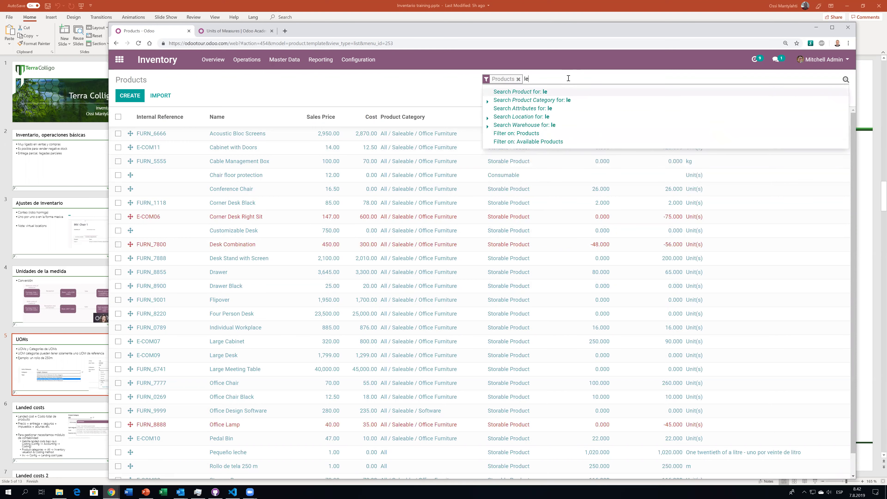
pyautogui.click(548, 93)
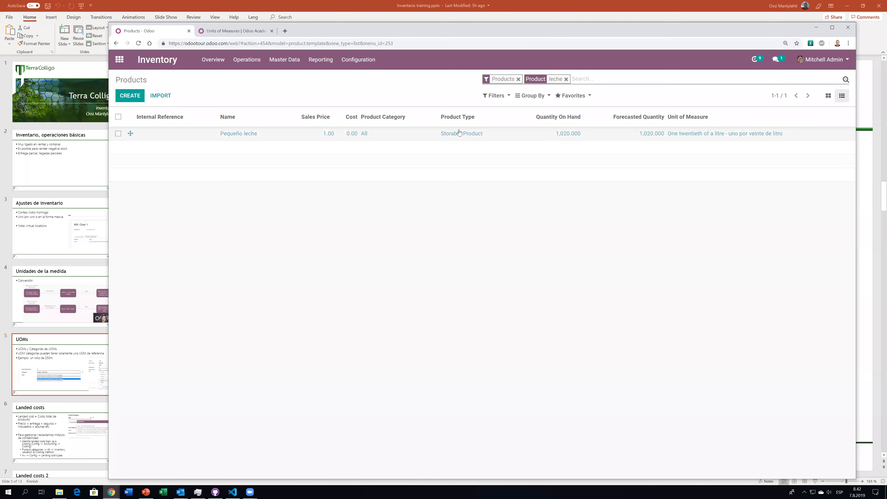
pyautogui.hotkey('alt', 'Tab')
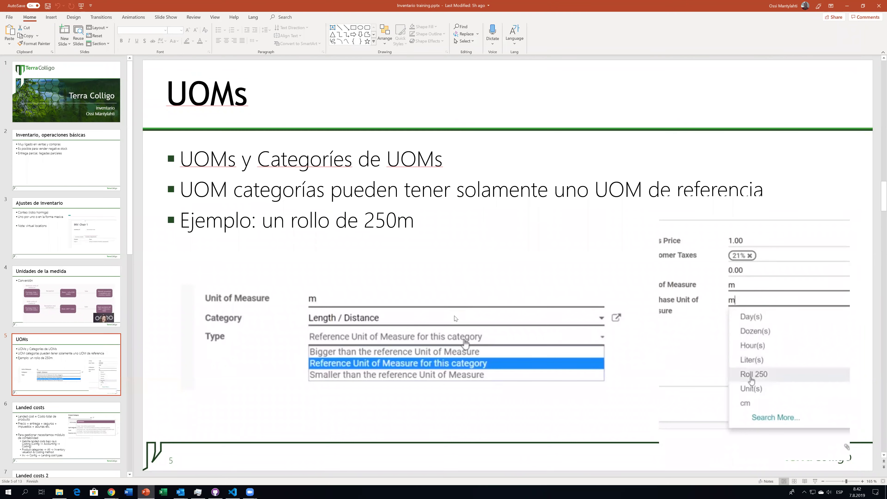
pyautogui.hotkey('alt', 'Tab')
pyautogui.hotkey('ctrl', 'Tab')
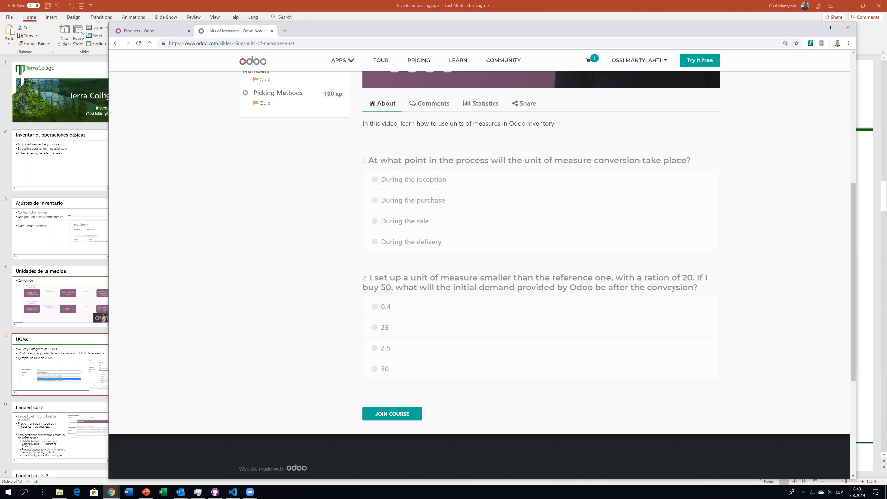
pyautogui.click(158, 33)
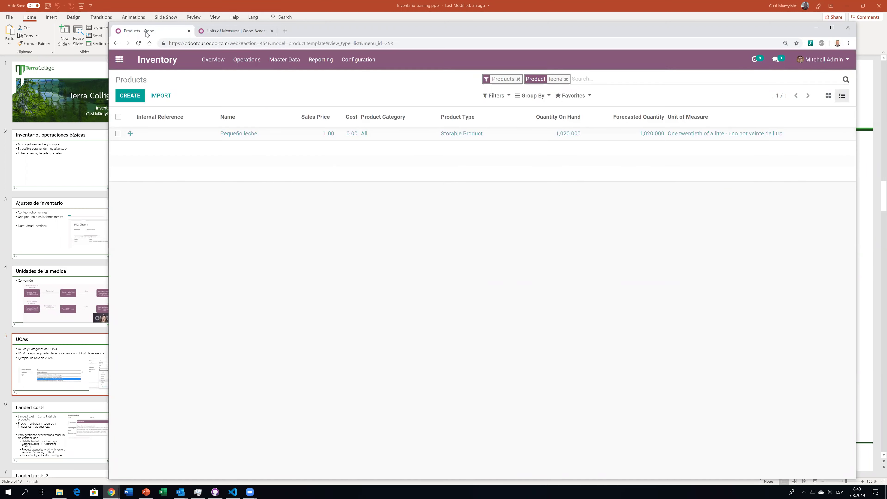
# Duplicate the Pequeño leche product in Inventory, name the copy Pequeño leche 2, and save it.
pyautogui.click(119, 59)
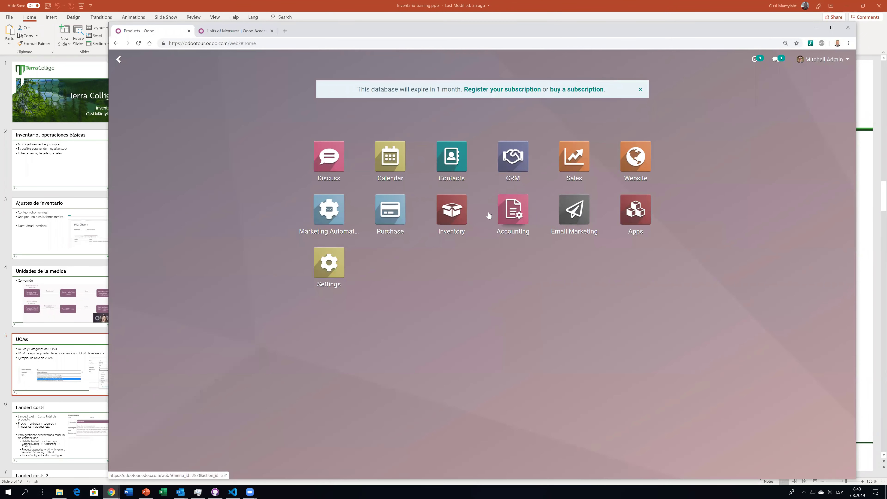
pyautogui.click(452, 210)
pyautogui.click(284, 59)
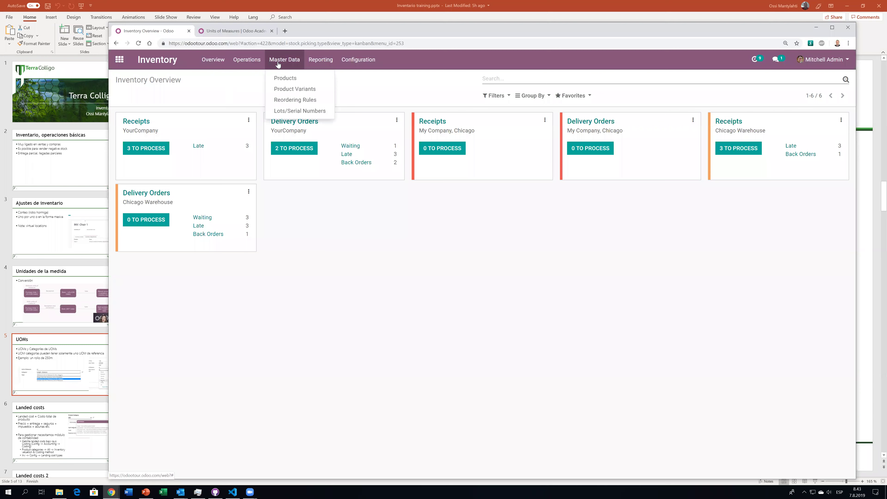
pyautogui.click(288, 80)
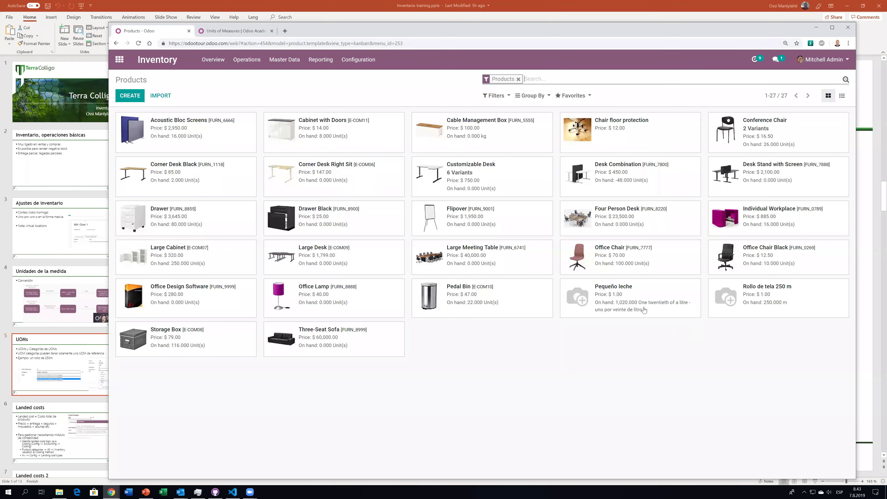
pyautogui.click(615, 296)
pyautogui.click(452, 94)
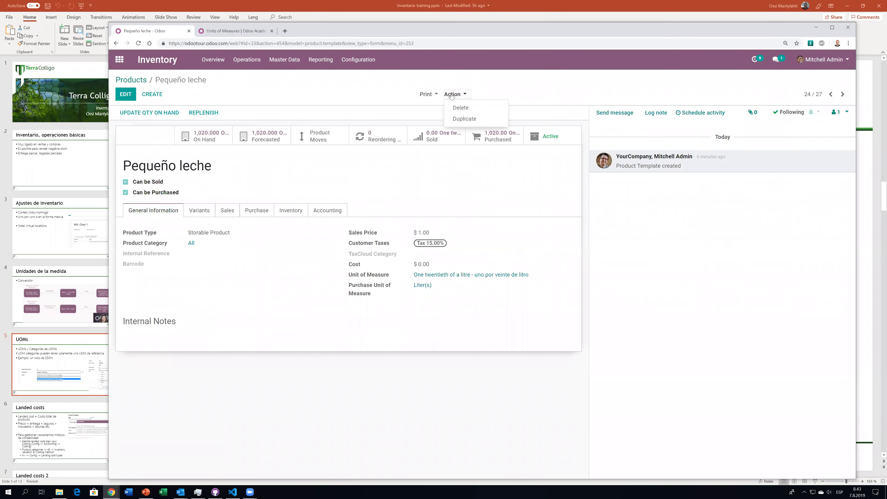
pyautogui.click(469, 119)
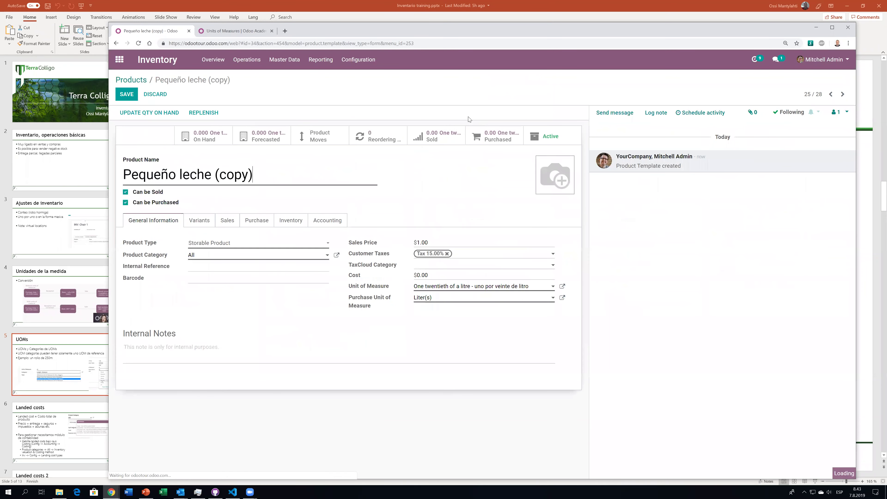
pyautogui.moveTo(215, 173); pyautogui.dragTo(253, 174)
pyautogui.write('2')
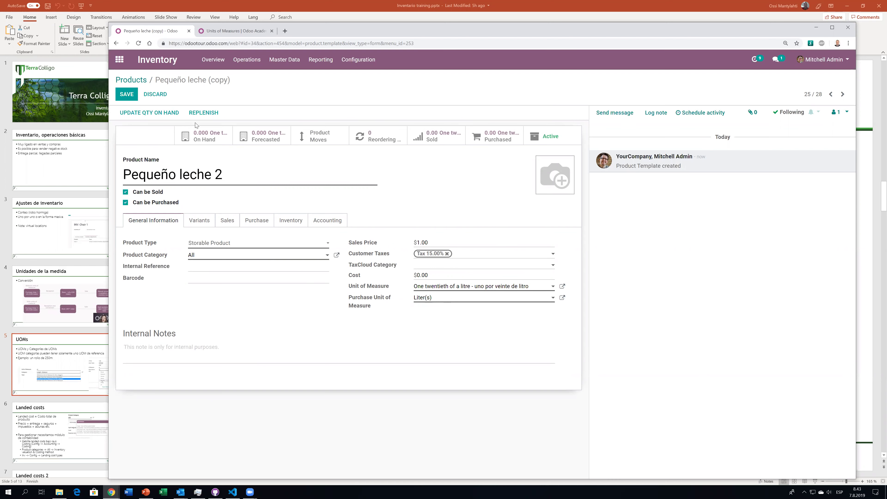
pyautogui.click(127, 95)
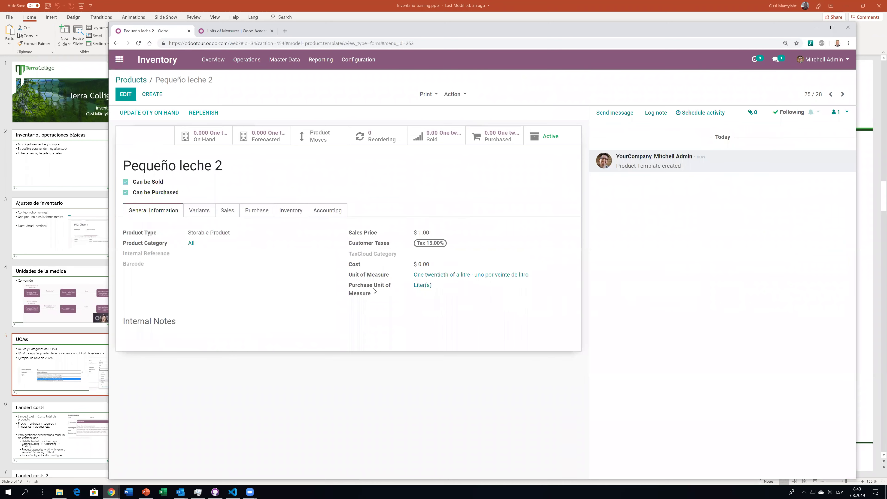
# Create a new request for quotation in the Purchase app with the Ready Mat contact as vendor.
pyautogui.click(119, 60)
pyautogui.click(393, 215)
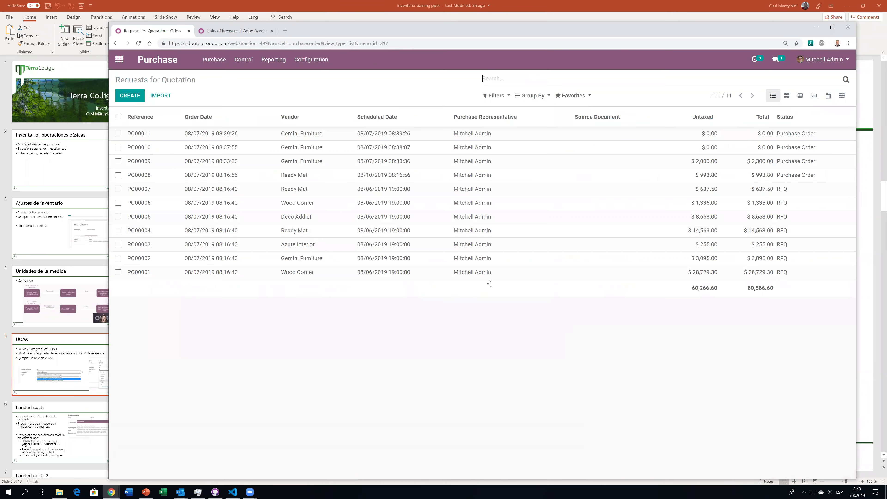
pyautogui.click(130, 95)
pyautogui.click(210, 183)
pyautogui.click(218, 246)
# Add a line for 50 Liter(s) of Pequeño leche 2 to the request for quotation and confirm the order.
pyautogui.click(136, 246)
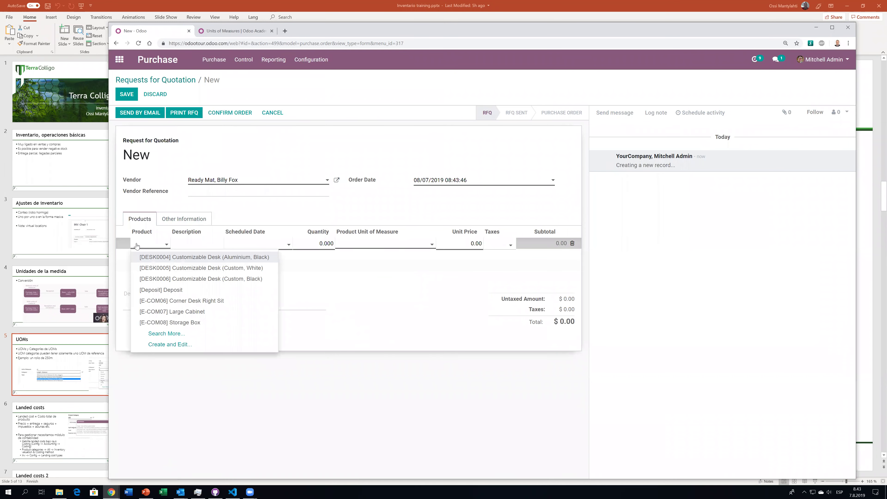
pyautogui.write('leche')
pyautogui.click(176, 269)
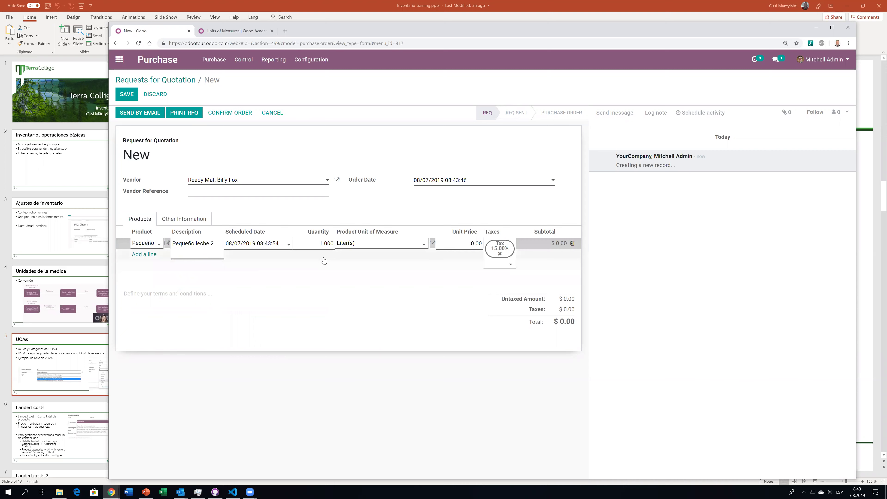
pyautogui.click(311, 244)
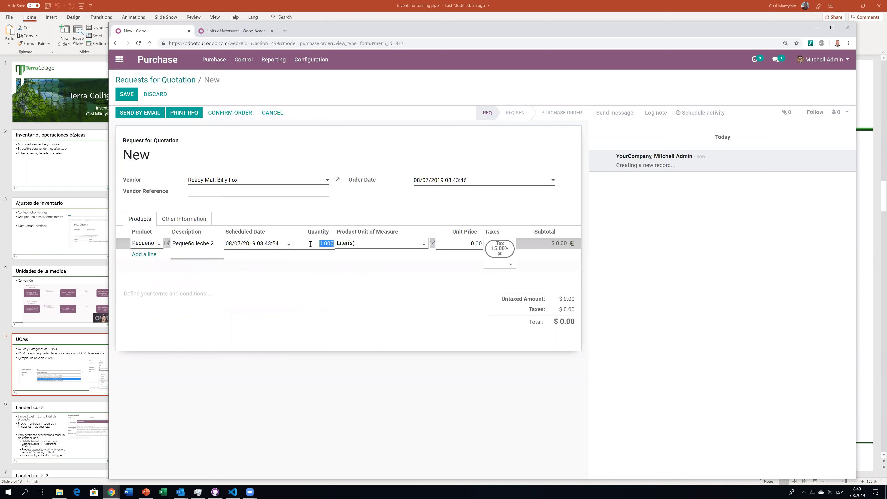
pyautogui.write('50')
pyautogui.click(358, 325)
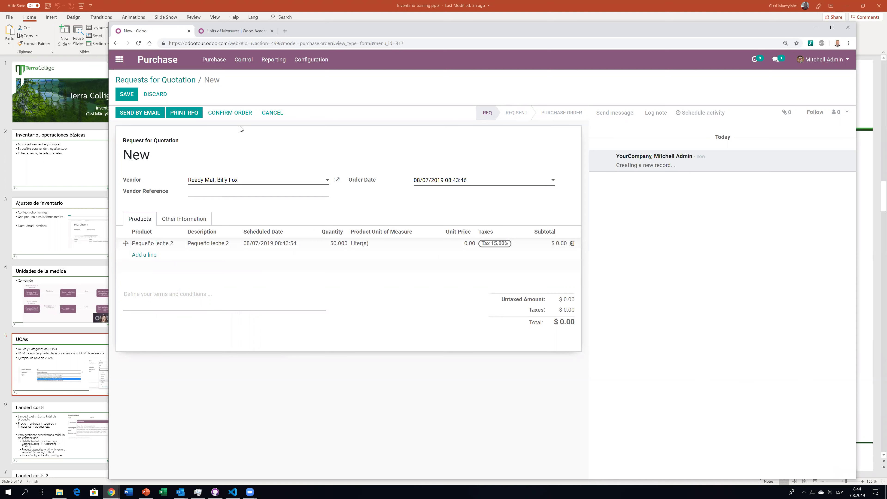
pyautogui.click(232, 116)
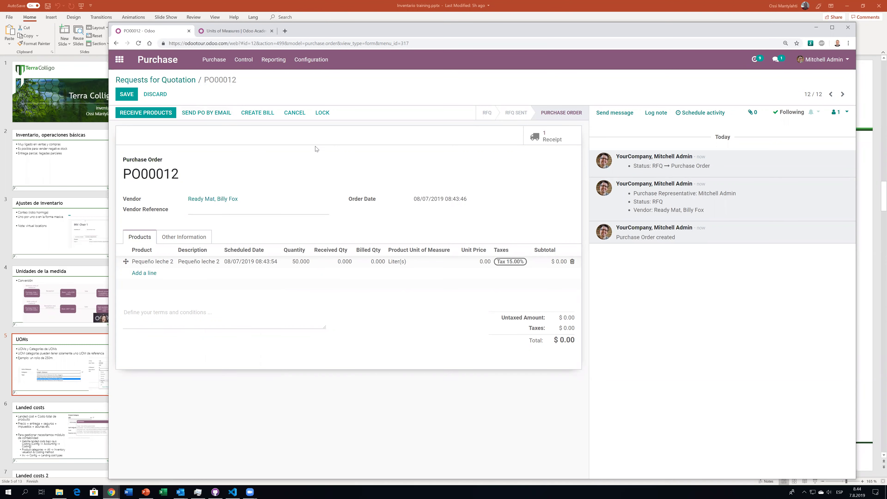
# Open the purchase order's receipt and compare its initial demand with the answer options of the second quiz question.
pyautogui.click(561, 141)
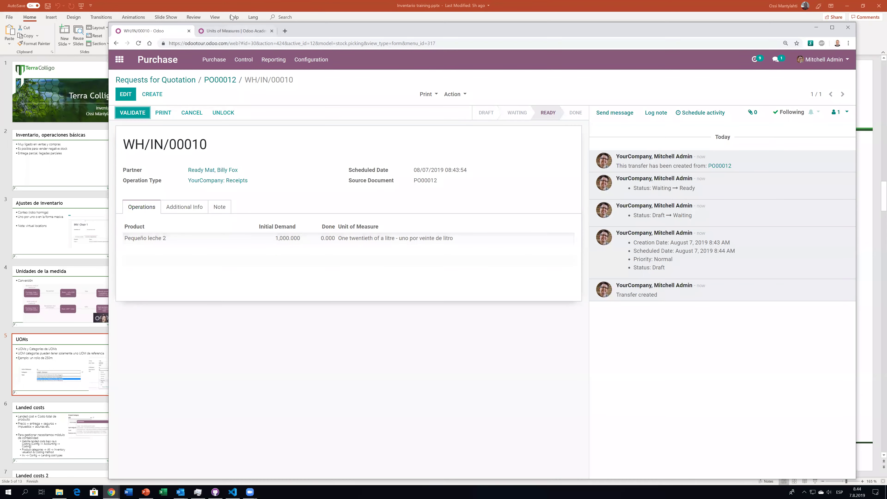
pyautogui.click(223, 32)
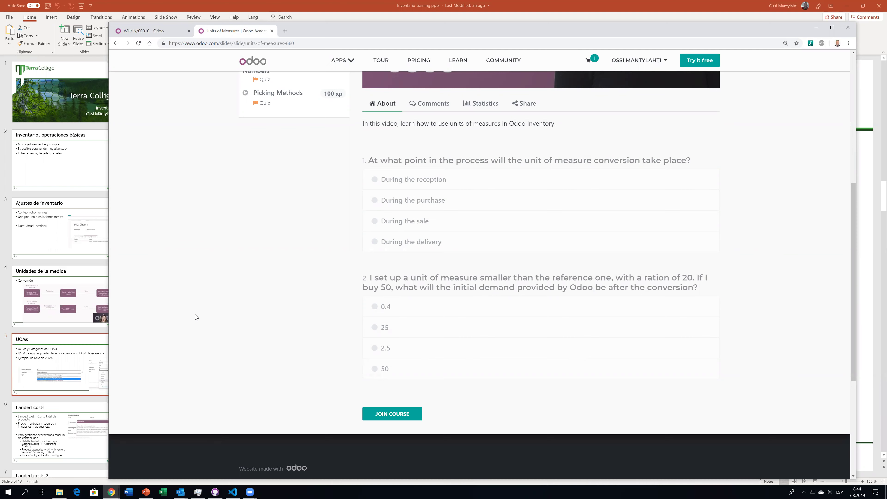
pyautogui.hotkey('ctrl', 'Tab')
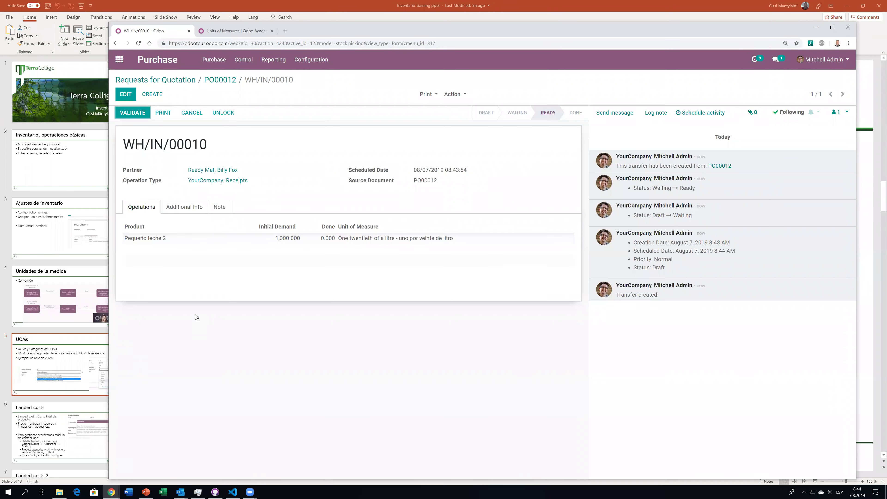
pyautogui.hotkey('ctrl', 'Tab')
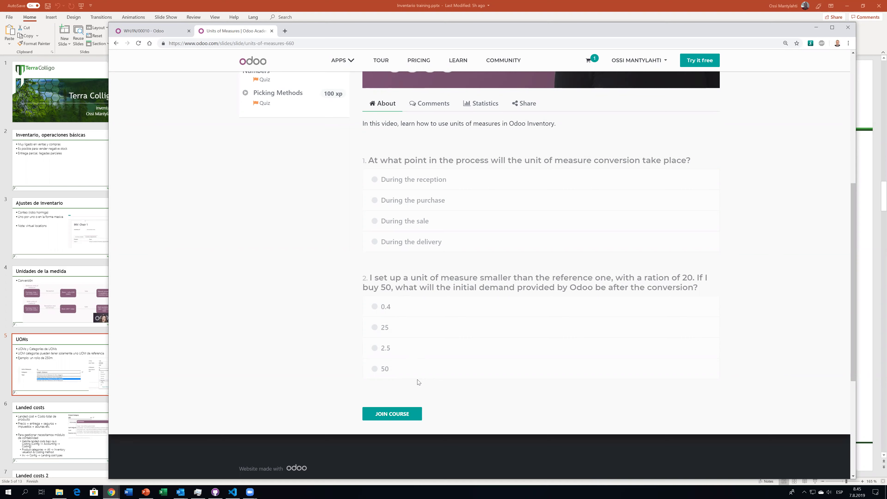
pyautogui.click(150, 31)
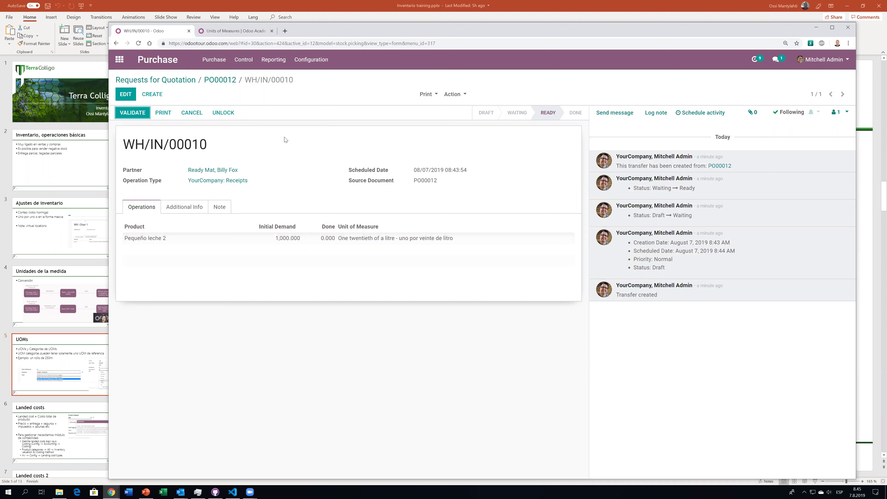
# Return to the requests for quotation and create a new one with Gemini Furniture as vendor.
pyautogui.click(232, 81)
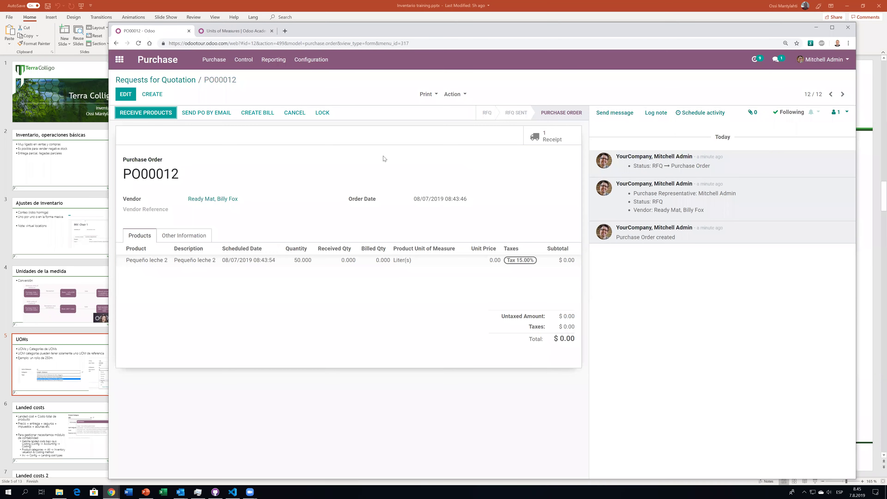
pyautogui.click(133, 80)
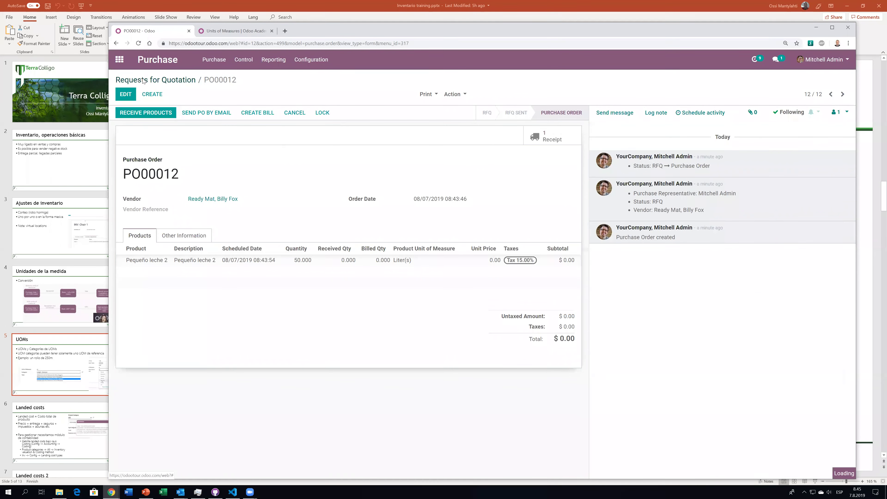
pyautogui.click(130, 97)
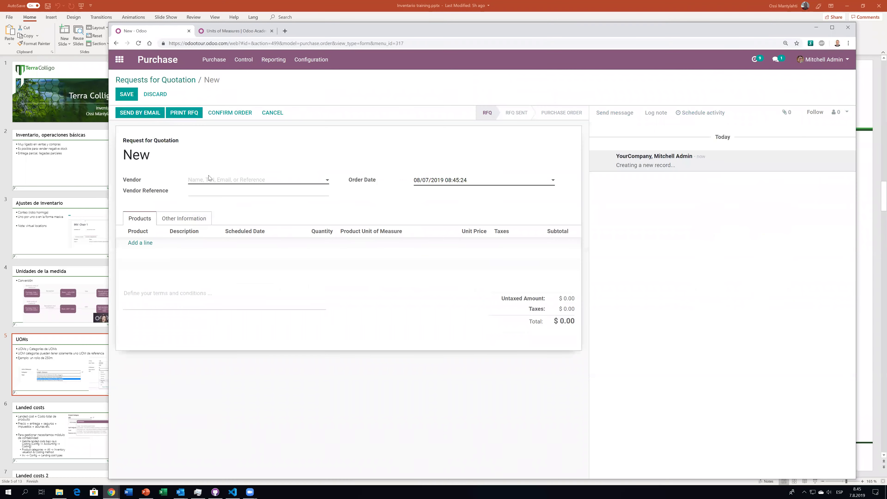
pyautogui.click(202, 180)
pyautogui.click(217, 221)
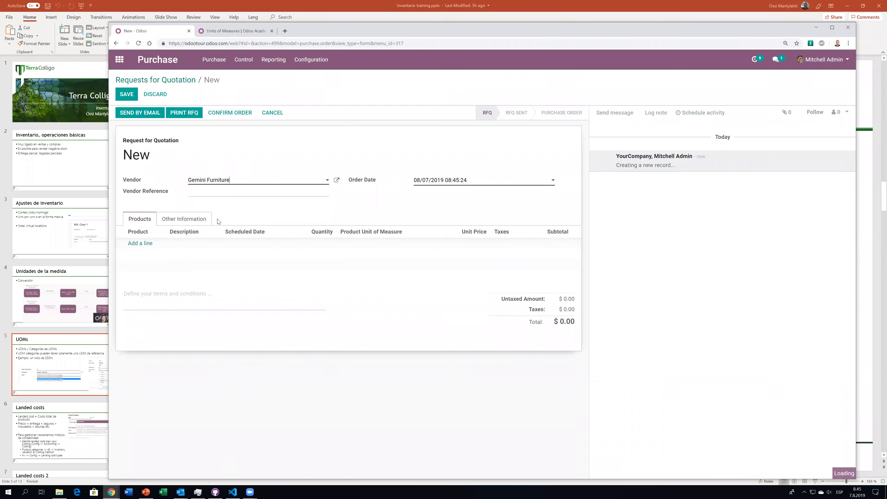
# Add a line for 50 of Pequeño leche 2 in the unit One twentieth of a litre - uno por veinte de litro, and confirm the order.
pyautogui.click(144, 243)
pyautogui.write('leche')
pyautogui.click(155, 268)
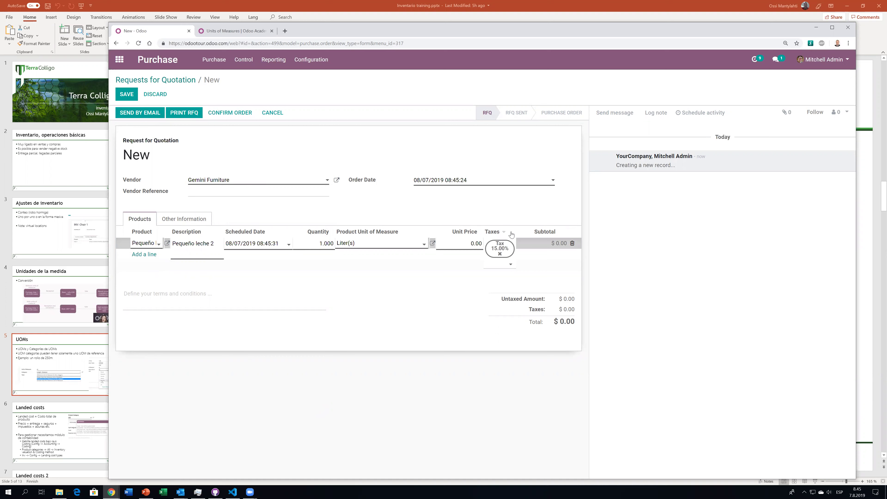
pyautogui.click(366, 248)
pyautogui.click(376, 264)
pyautogui.moveTo(360, 244); pyautogui.dragTo(326, 243)
pyautogui.click(326, 243)
pyautogui.write('50')
pyautogui.press('Tab')
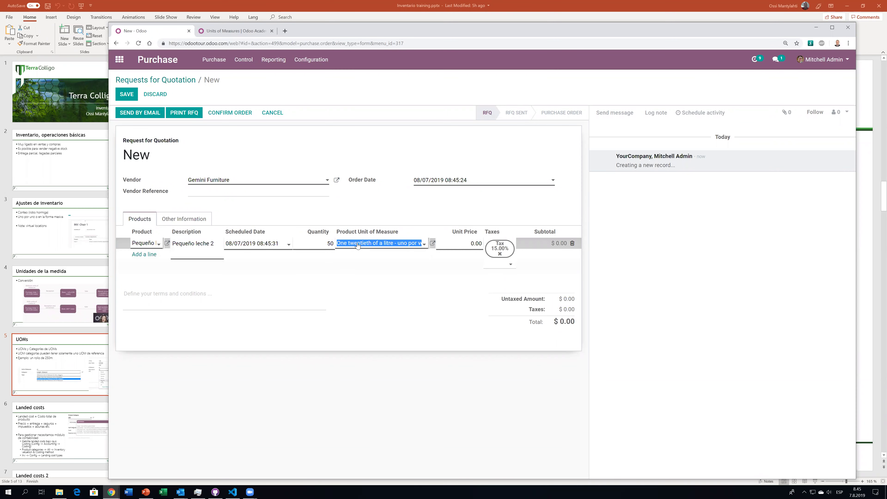
pyautogui.click(375, 340)
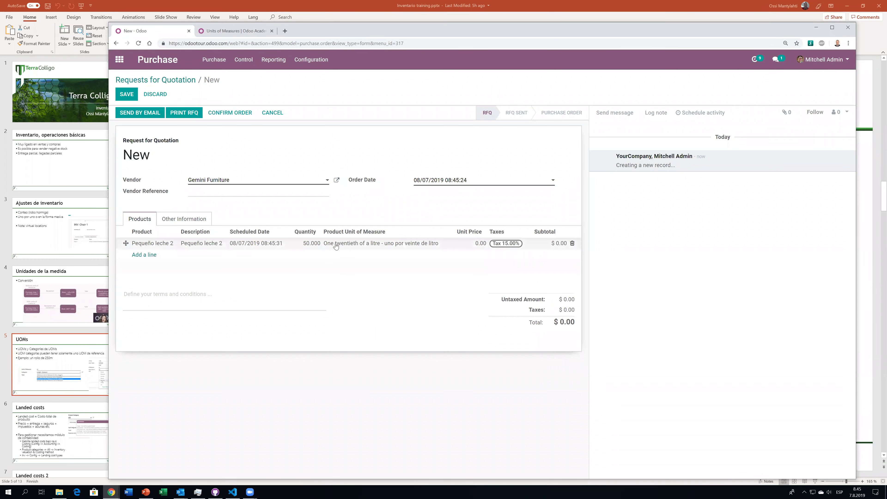
pyautogui.click(220, 116)
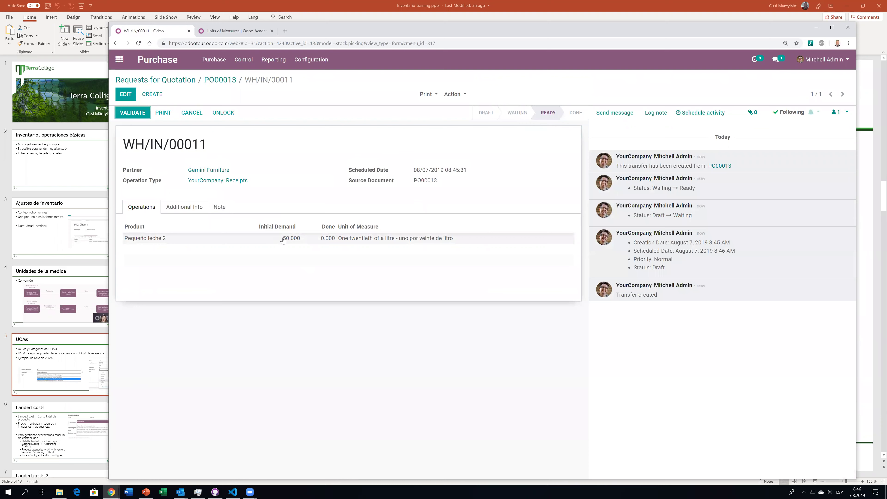
# Compare the second receipt's initial demand with the answers to quiz question 2, and view the Units of Measures lesson's comments.
pyautogui.hotkey('ctrl', 'Tab')
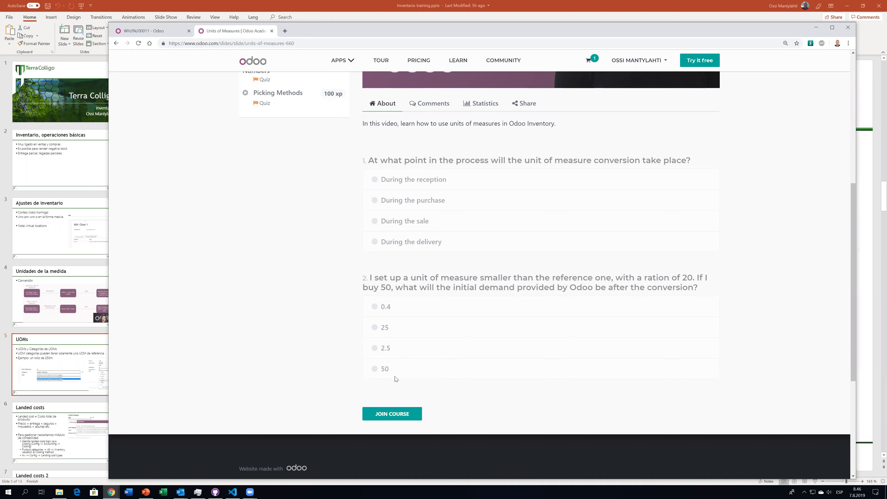
pyautogui.scroll(-3, 395, 379)
pyautogui.scroll(8, 394, 375)
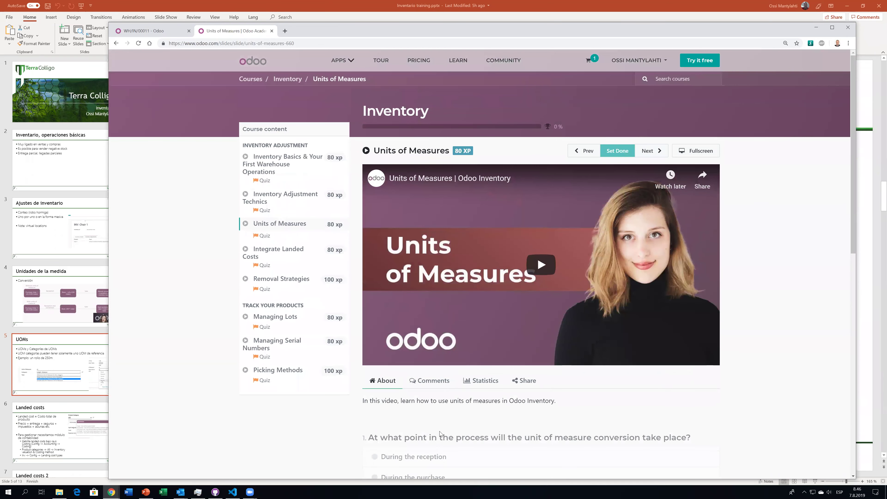
pyautogui.click(266, 224)
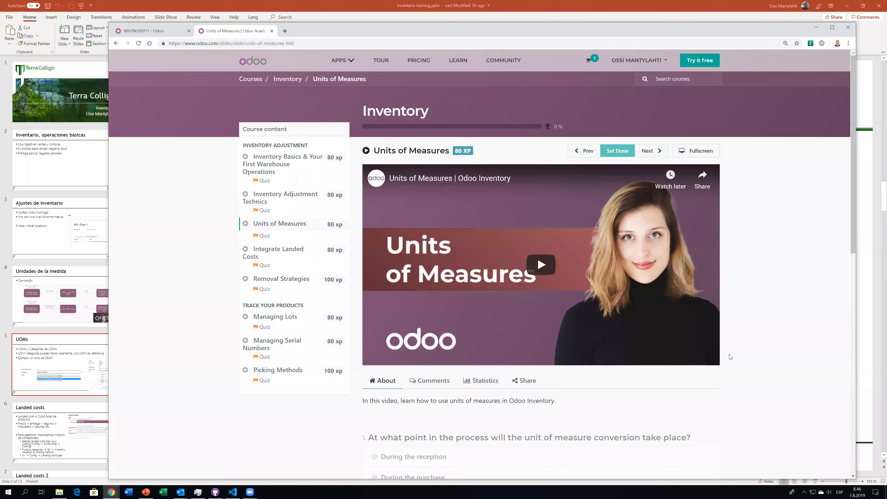
pyautogui.scroll(-4, 445, 269)
pyautogui.click(430, 242)
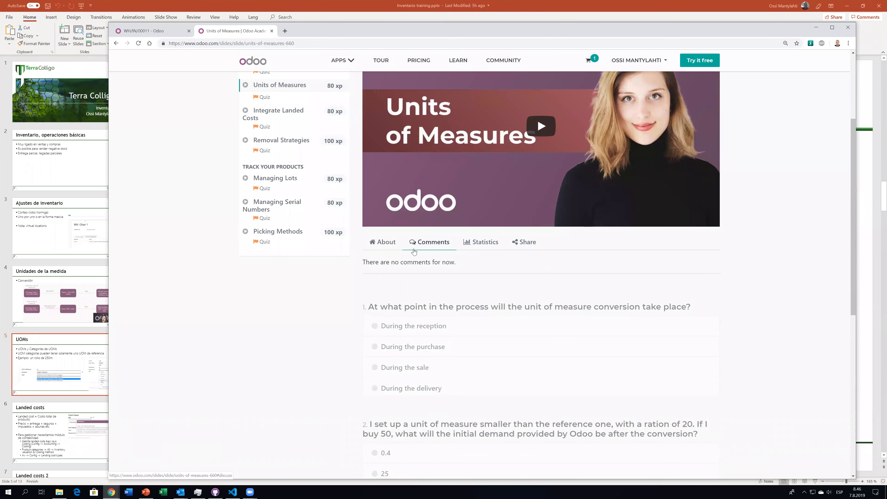
pyautogui.scroll(-6, 477, 360)
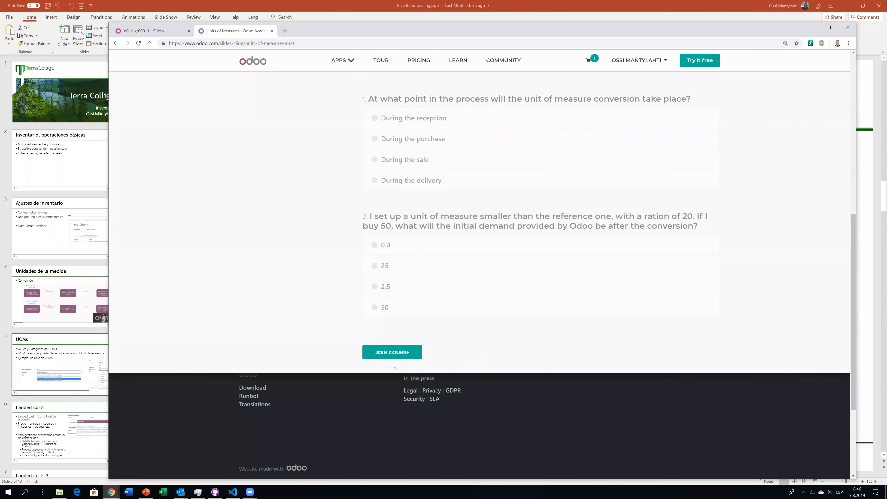
pyautogui.scroll(4, 396, 367)
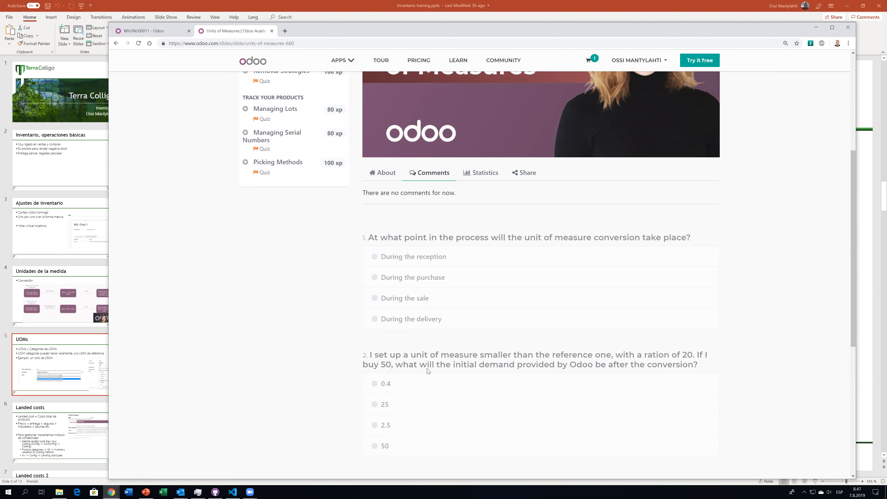
pyautogui.hotkey('ctrl', 'Tab')
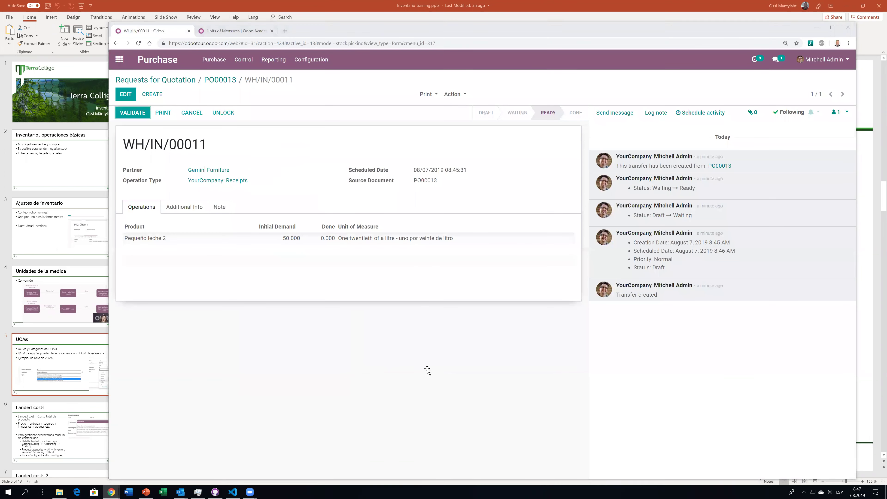
# Switch to the PowerPoint training presentation and open the first Landed costs slide.
pyautogui.hotkey('alt', 'Tab')
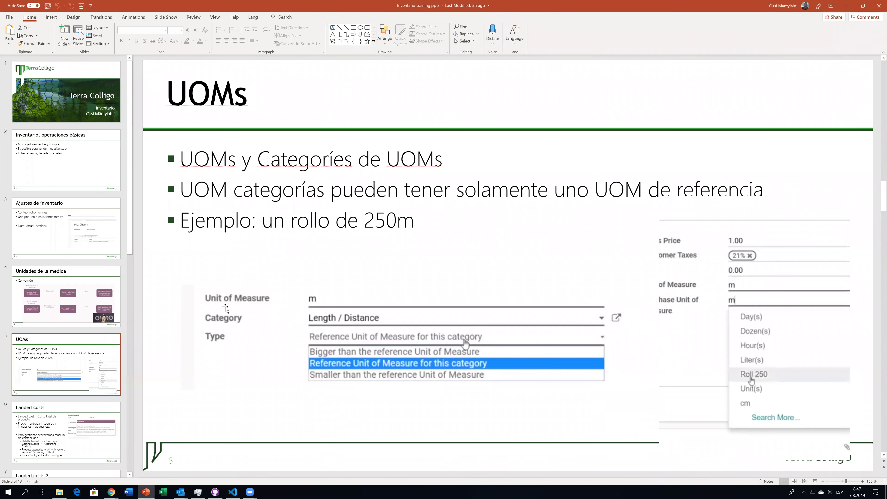
pyautogui.scroll(-5, 67, 277)
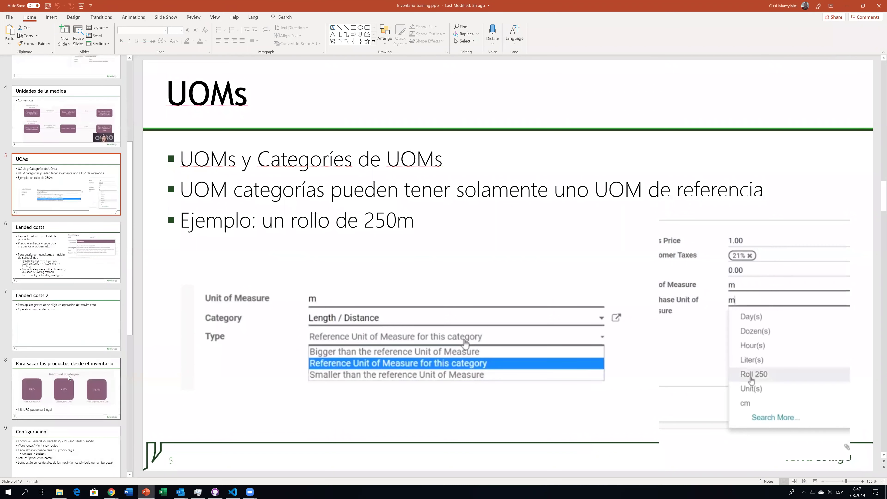
pyautogui.click(65, 277)
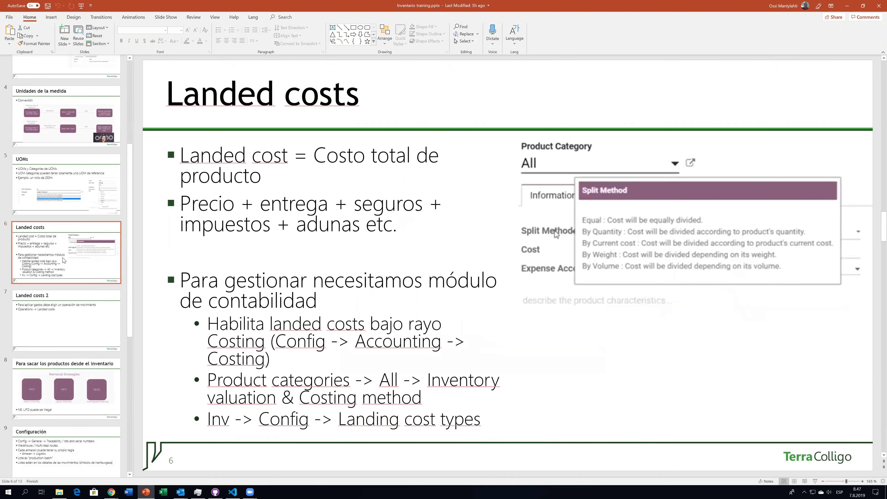
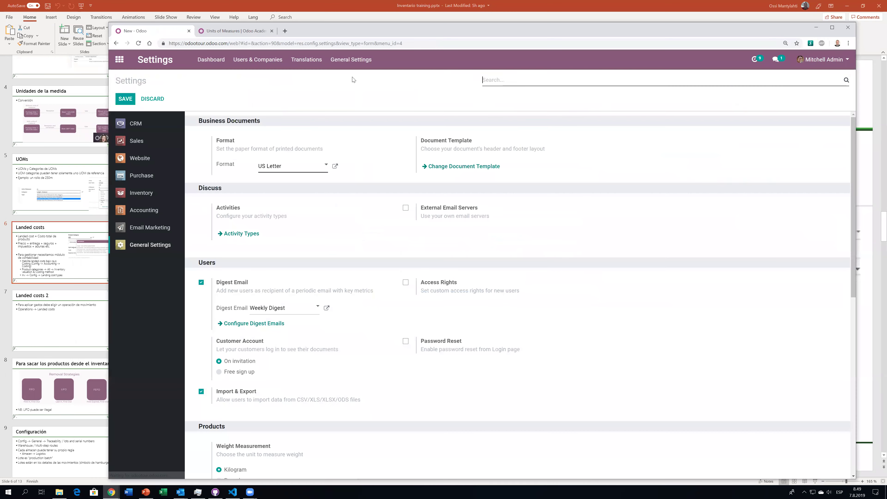
# Switch to Odoo, look for the landed costs option in the Accounting settings, and search all settings for "cost".
pyautogui.click(144, 210)
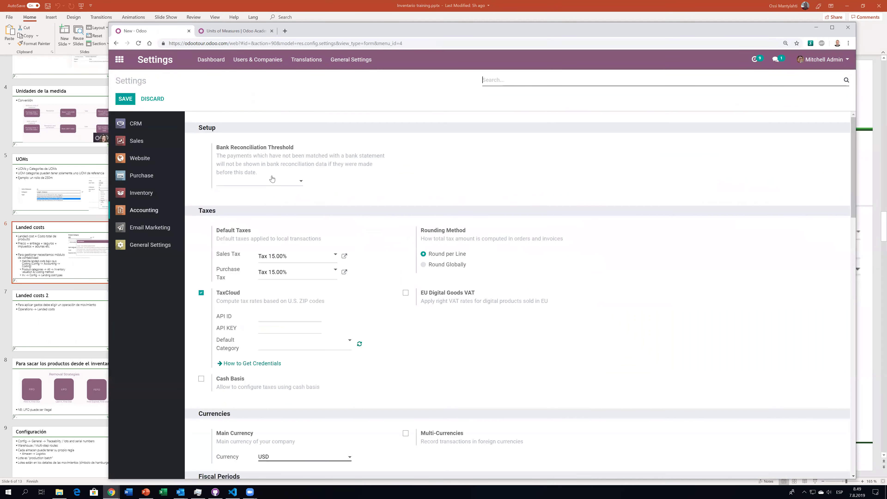
pyautogui.scroll(-5, 559, 315)
pyautogui.scroll(-7, 616, 309)
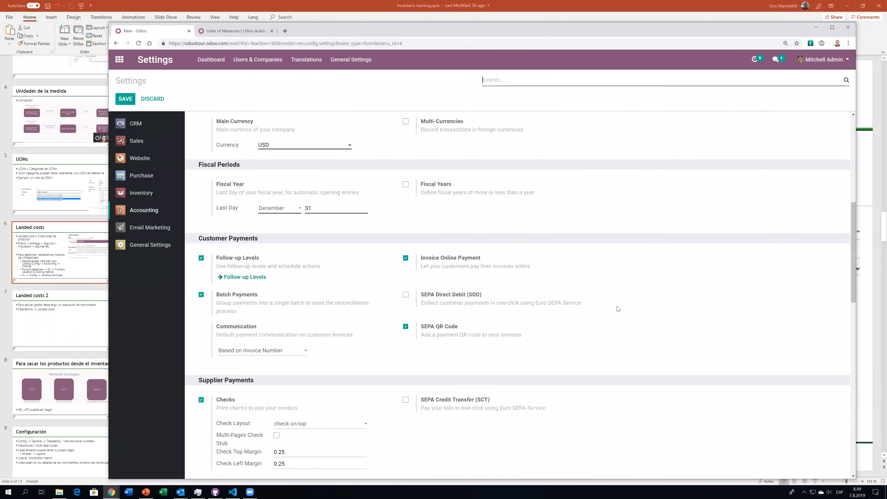
pyautogui.hotkey('alt', 'Tab')
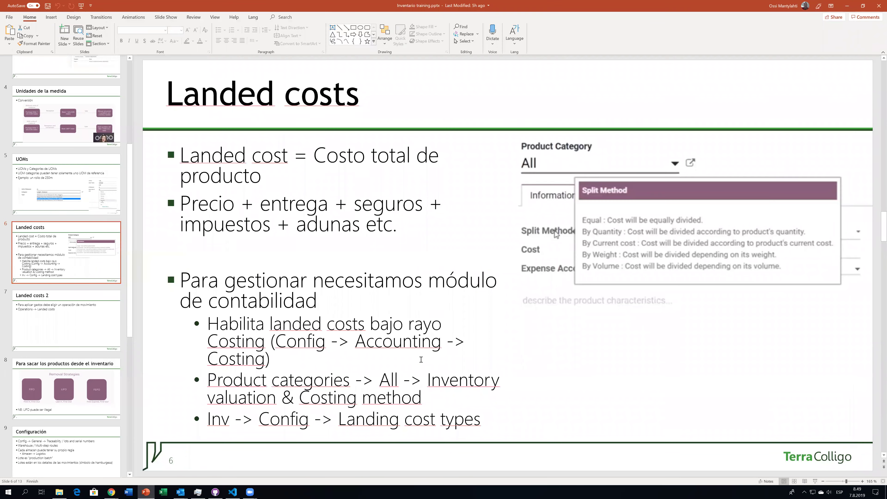
pyautogui.hotkey('alt', 'Tab')
pyautogui.scroll(-13, 346, 320)
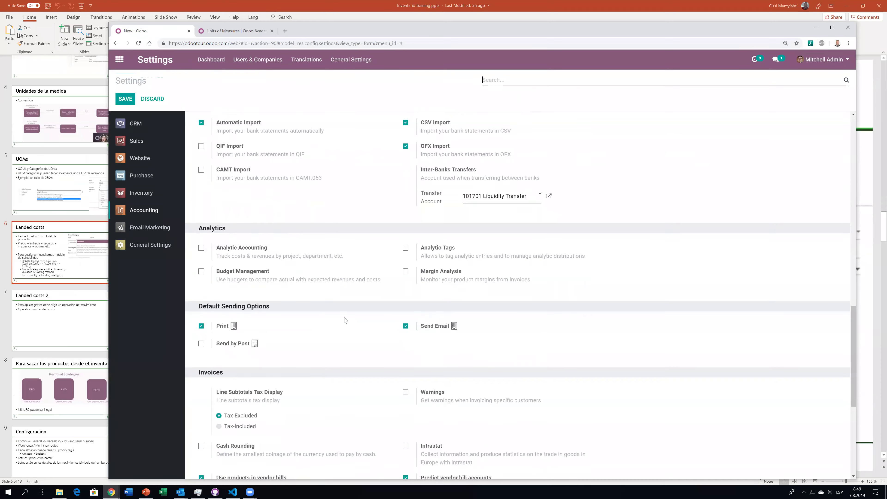
pyautogui.scroll(20, 345, 320)
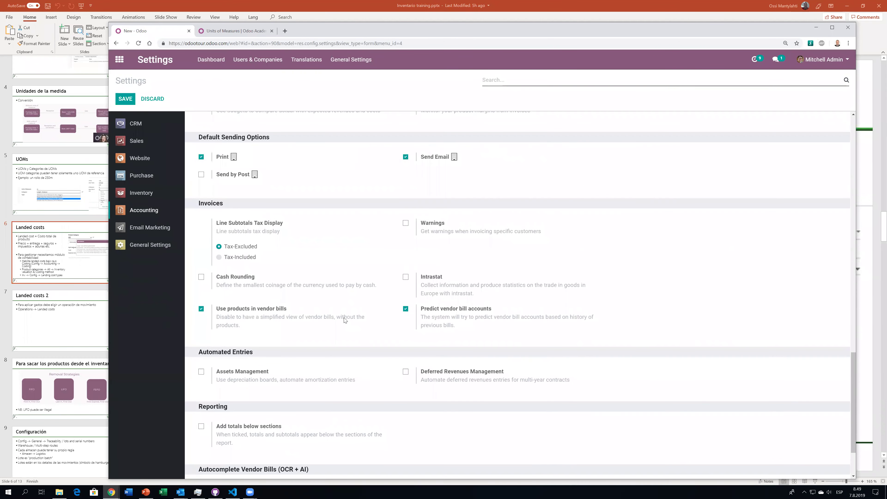
pyautogui.scroll(8, 345, 321)
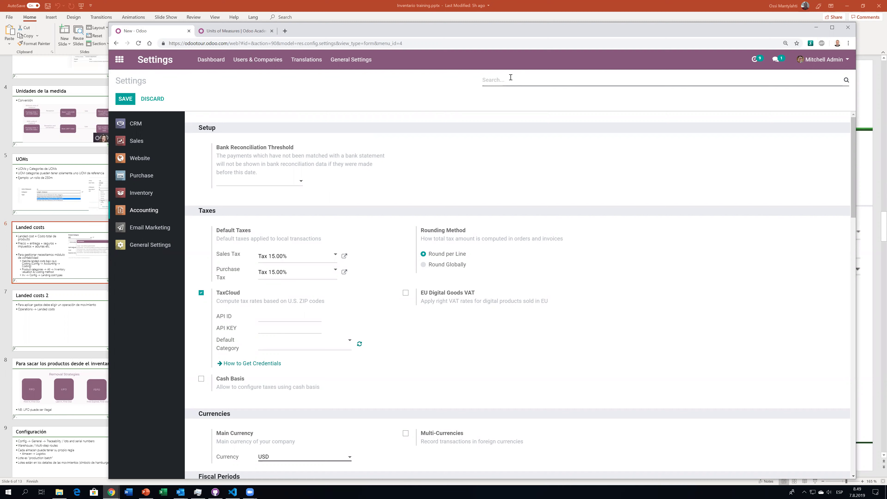
pyautogui.write('cost')
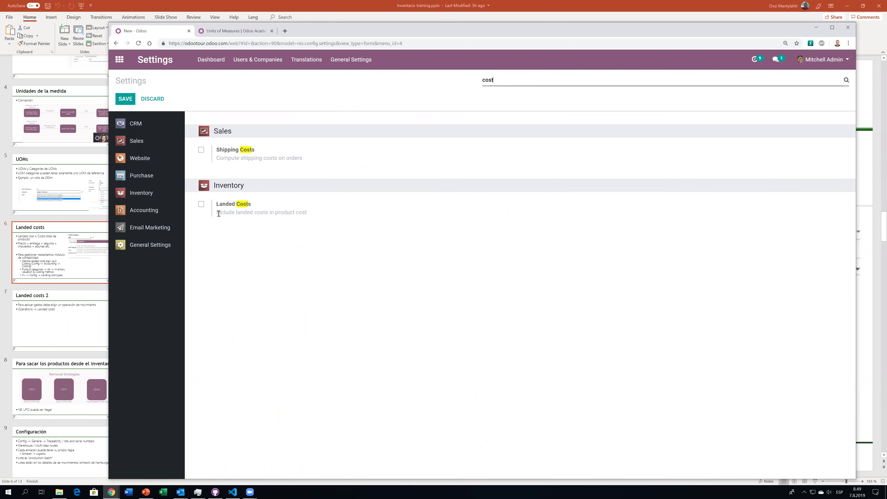
# Enable Landed Costs under Costing in the Inventory settings and save the settings.
pyautogui.click(142, 193)
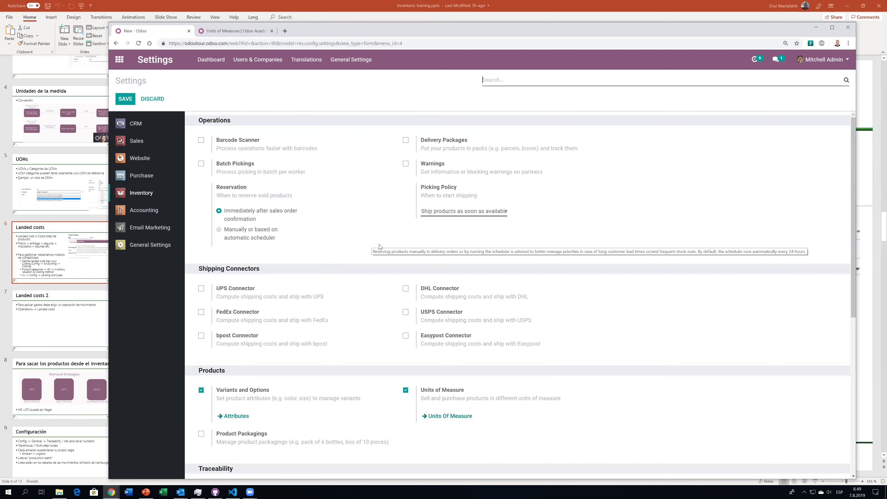
pyautogui.scroll(-5, 379, 246)
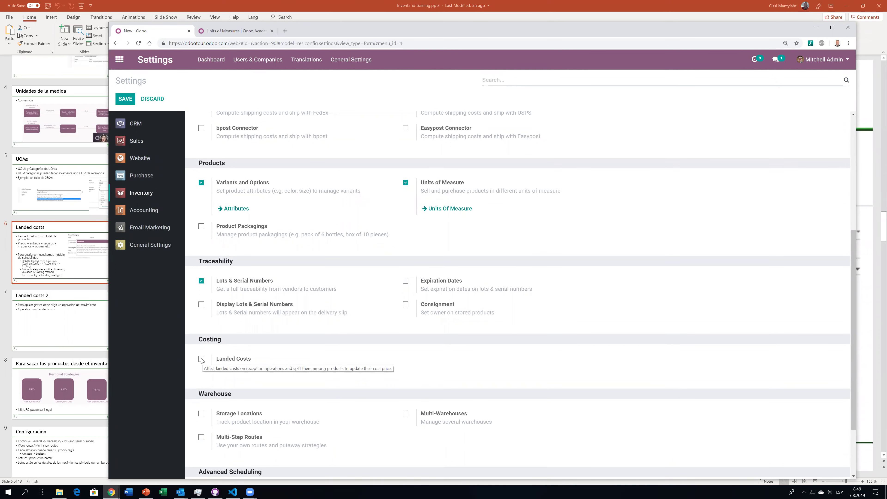
pyautogui.click(201, 359)
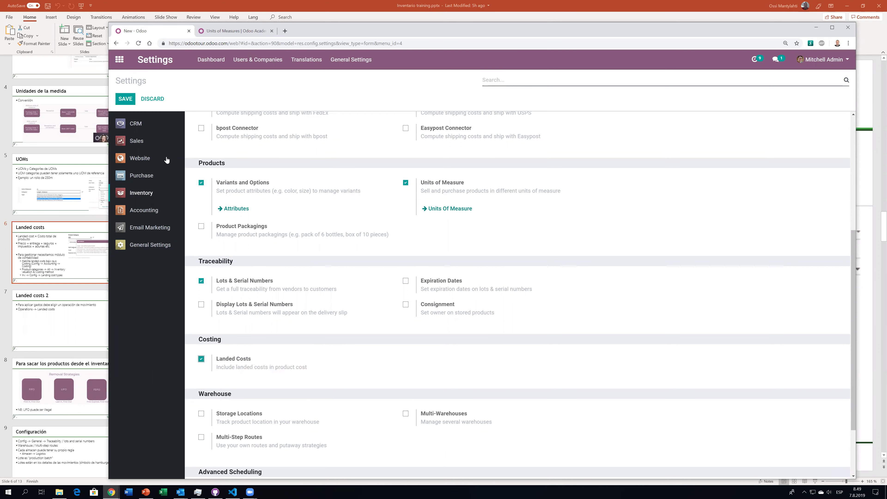
pyautogui.click(122, 99)
# Consult the Landed costs slide in PowerPoint, and check the saved Costing options in Odoo's Inventory settings.
pyautogui.hotkey('alt', 'Tab')
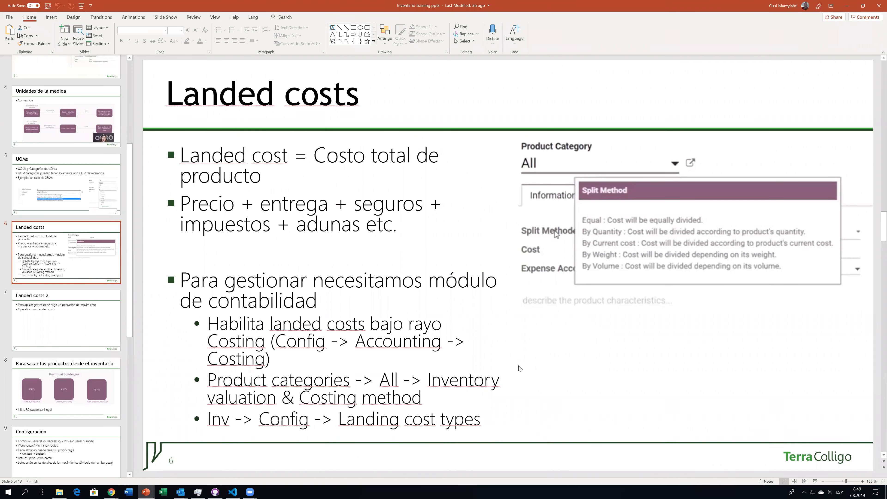
pyautogui.hotkey('alt', 'Tab')
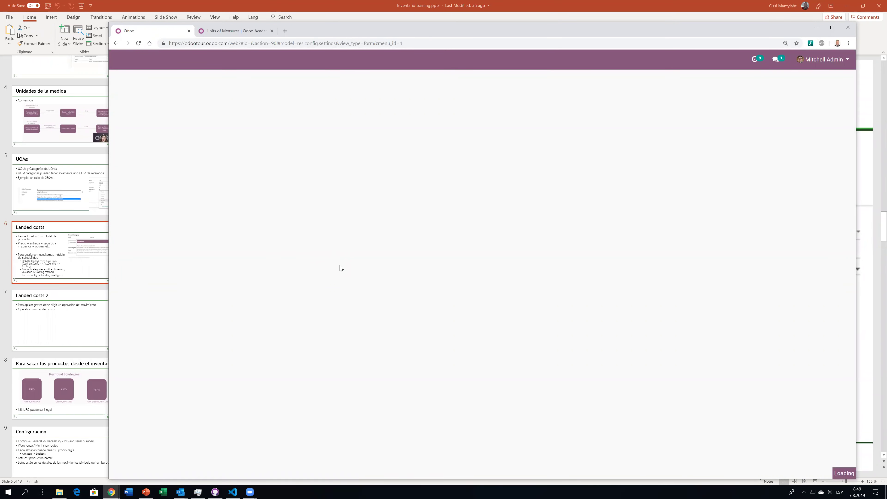
pyautogui.hotkey('alt', 'Tab')
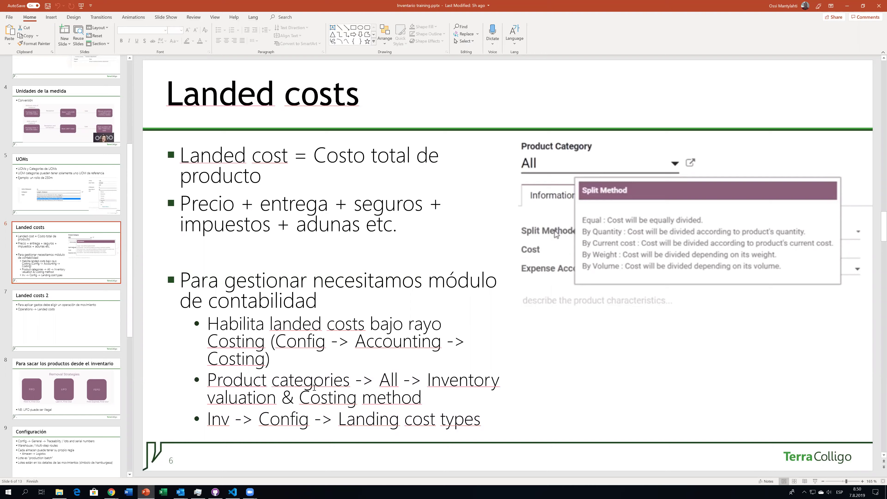
pyautogui.hotkey('alt', 'Tab')
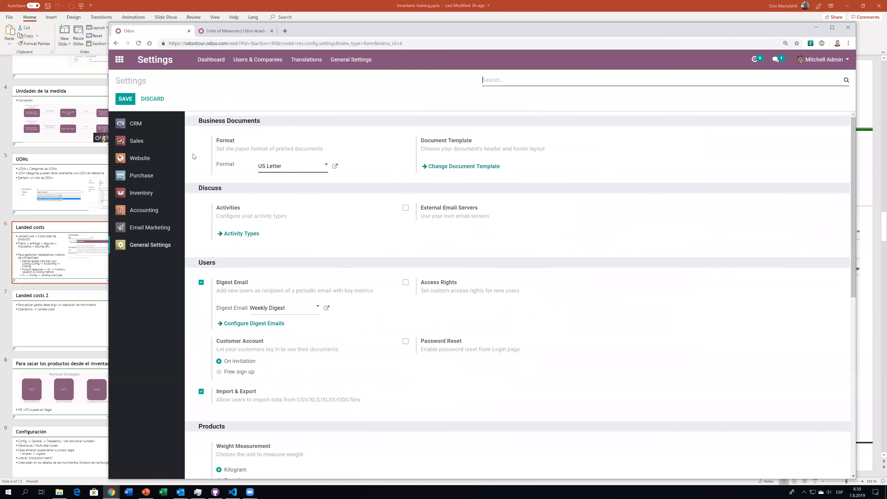
pyautogui.click(135, 198)
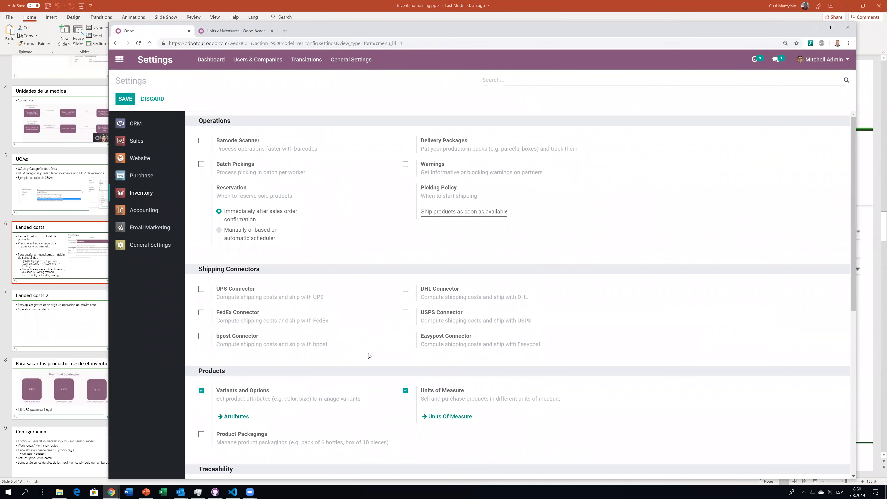
pyautogui.scroll(-6, 369, 355)
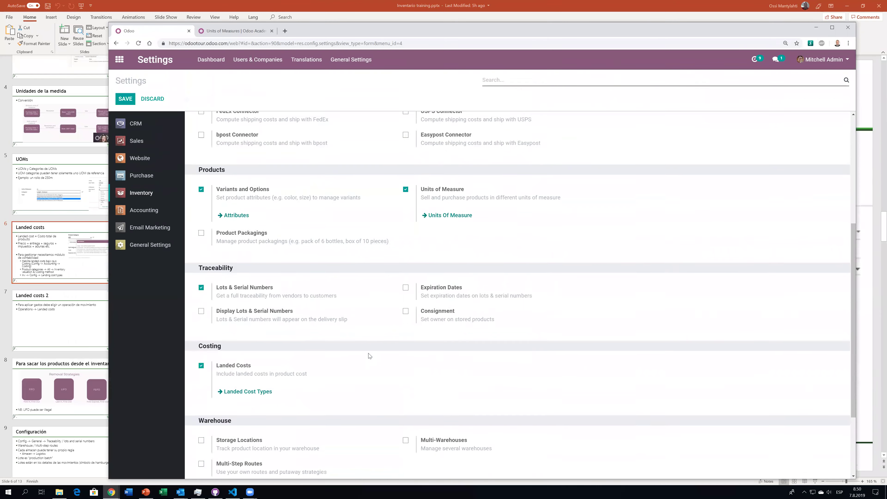
pyautogui.scroll(-3, 369, 356)
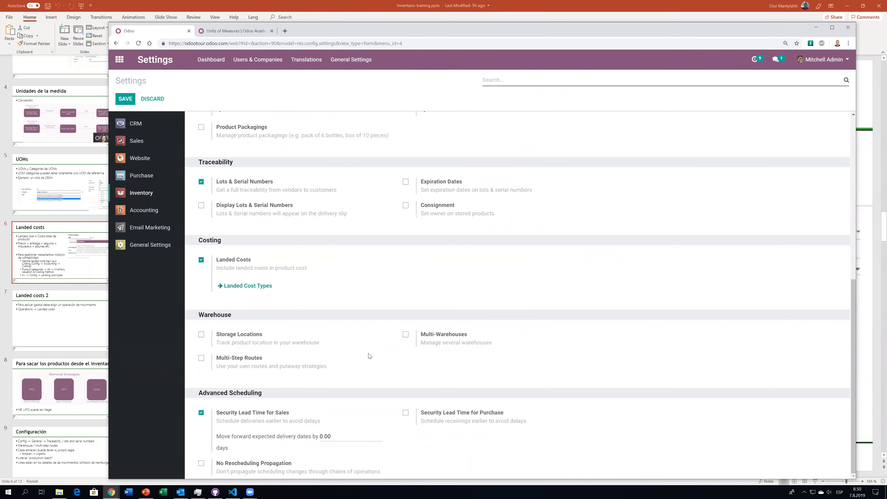
pyautogui.scroll(7, 369, 356)
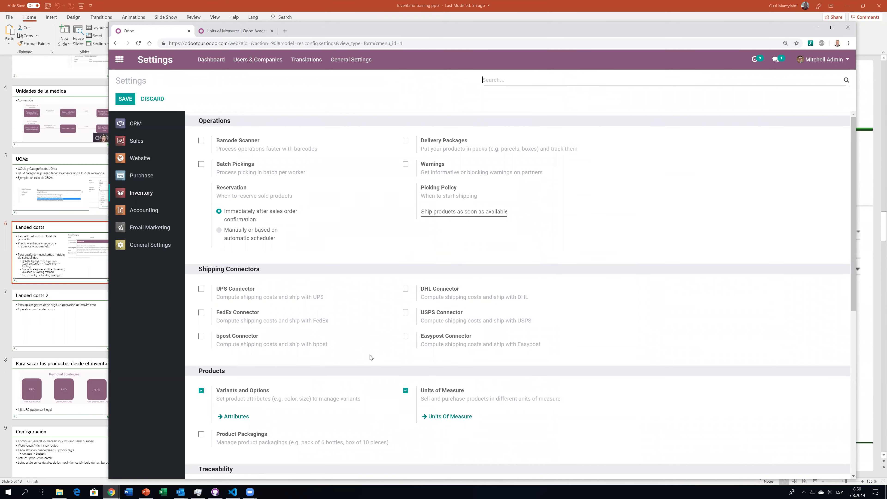
# Open the product categories list in the Inventory app and compare it with the configuration instructions on the Landed costs slide.
pyautogui.click(119, 59)
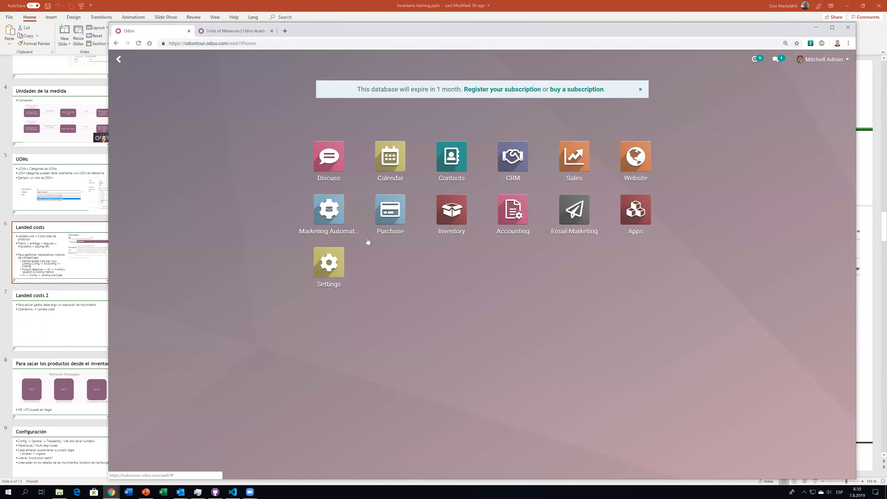
pyautogui.click(452, 210)
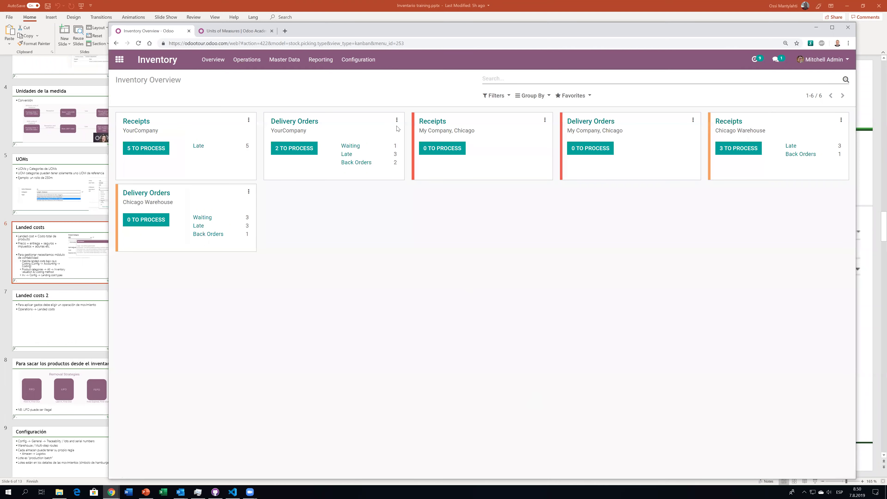
pyautogui.click(350, 62)
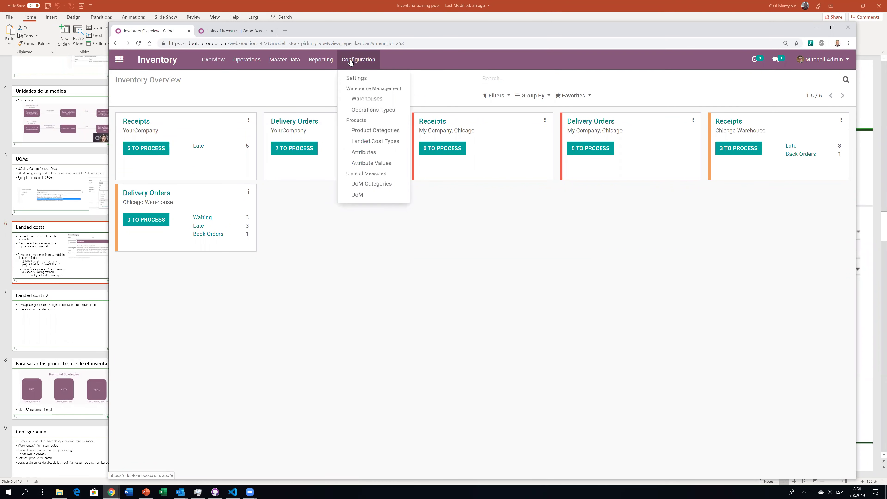
pyautogui.click(384, 130)
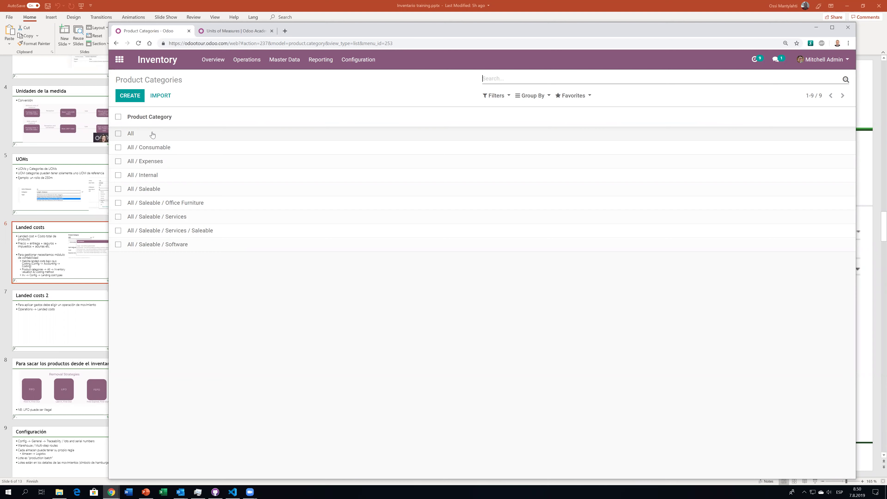
pyautogui.hotkey('alt', 'Tab')
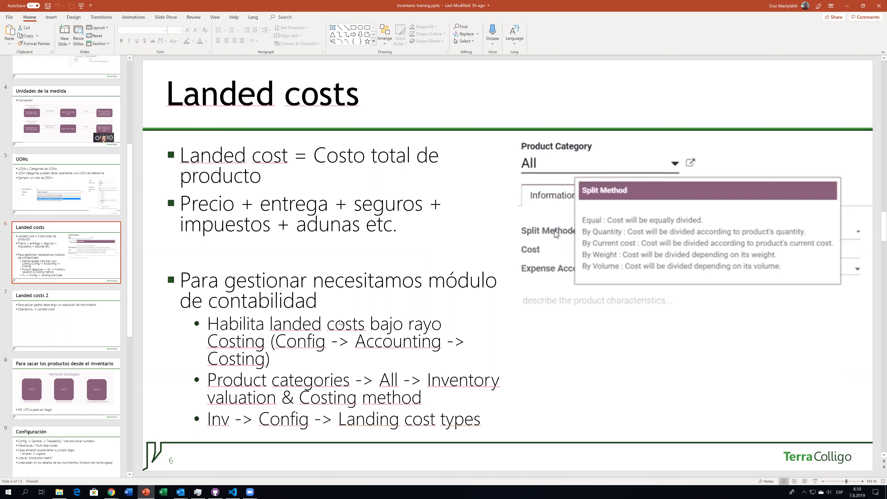
pyautogui.hotkey('alt', 'Tab')
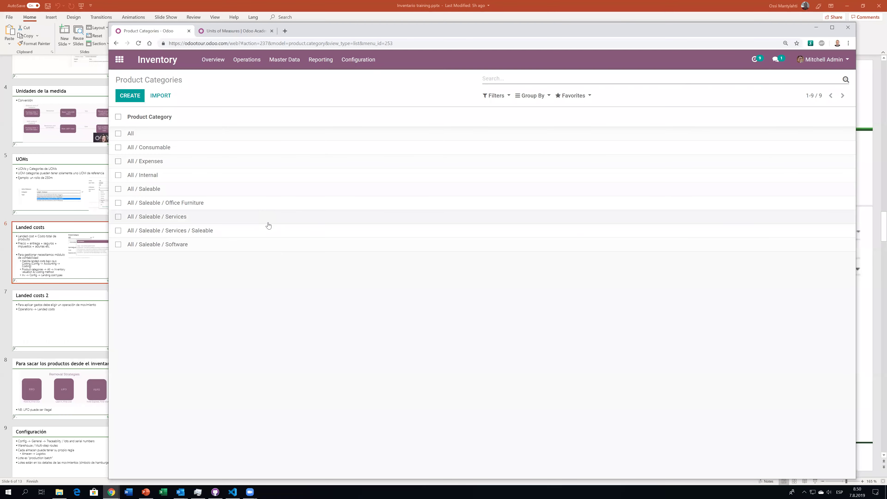
# Set the Inventory Valuation of the All product category to Automated and save the category.
pyautogui.click(130, 134)
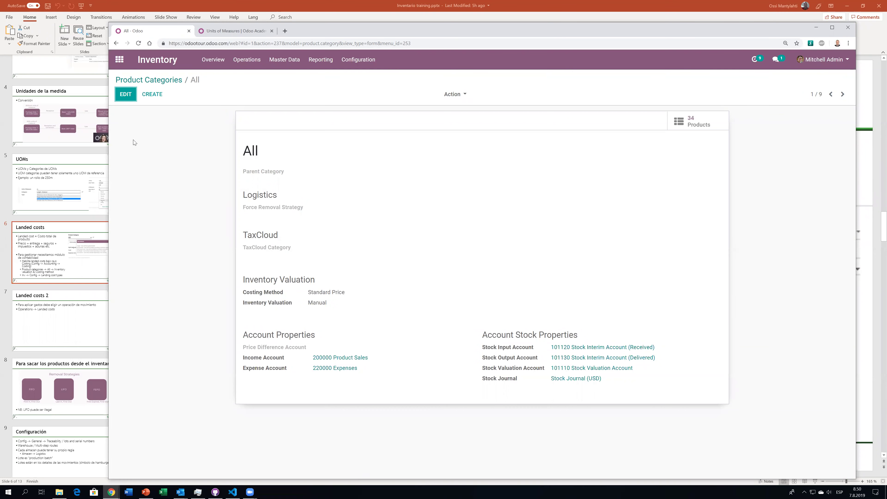
pyautogui.moveTo(243, 277); pyautogui.dragTo(340, 304)
pyautogui.click(340, 304)
pyautogui.click(125, 94)
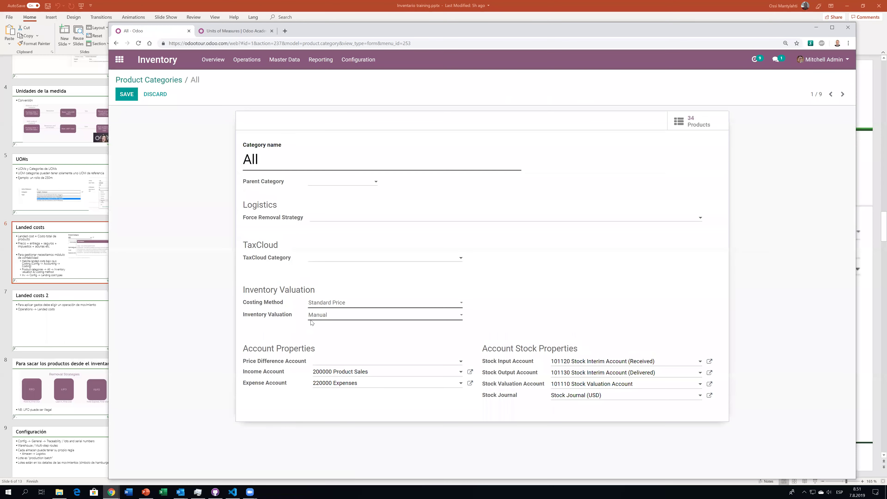
pyautogui.click(318, 316)
pyautogui.click(323, 331)
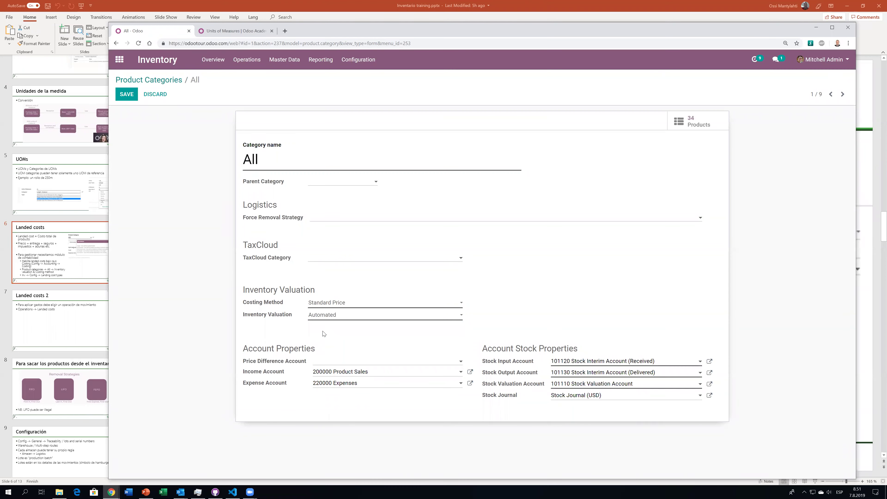
pyautogui.click(131, 96)
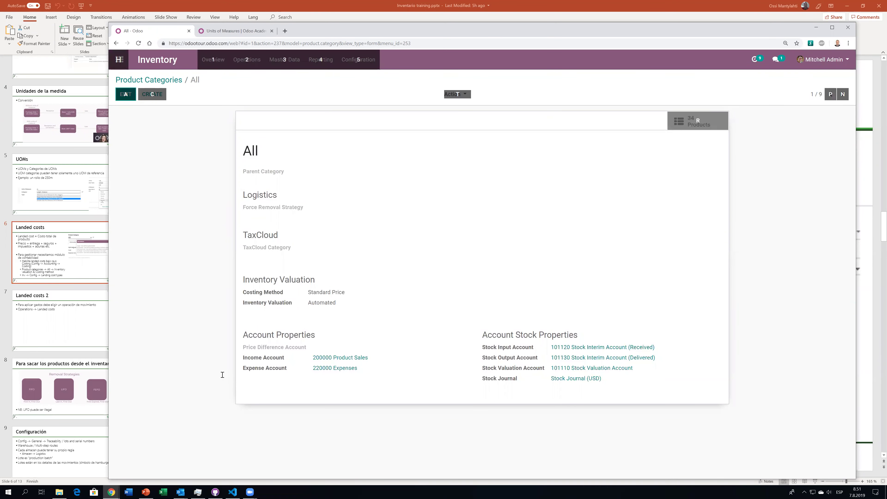
# Check the Landed costs slide in PowerPoint and open the Landed Cost Types list in Odoo's Inventory app.
pyautogui.hotkey('alt', 'Tab')
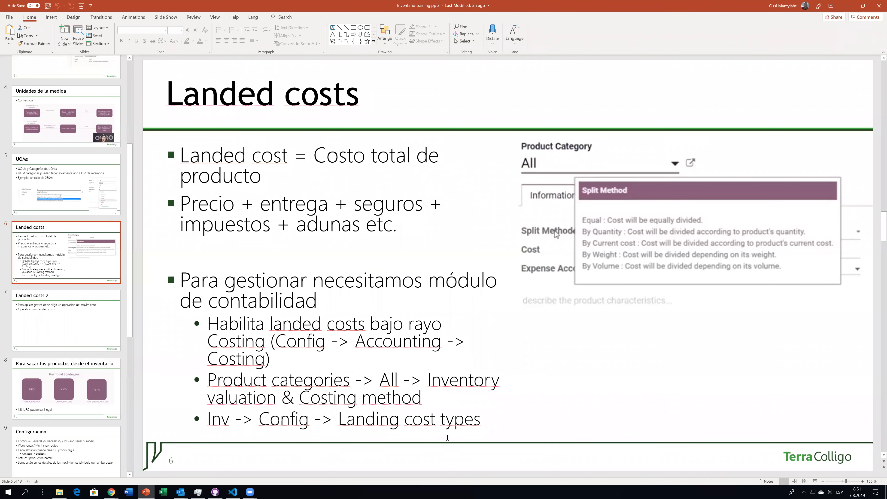
pyautogui.hotkey('alt', 'Tab')
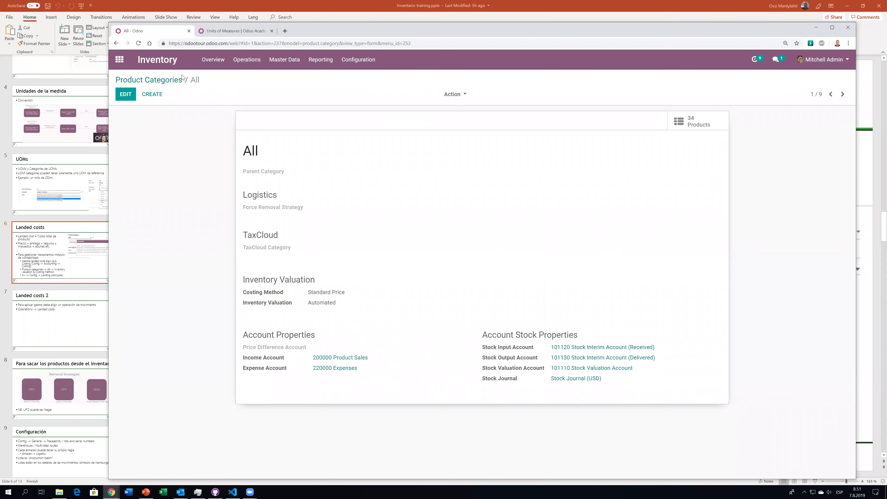
pyautogui.click(348, 60)
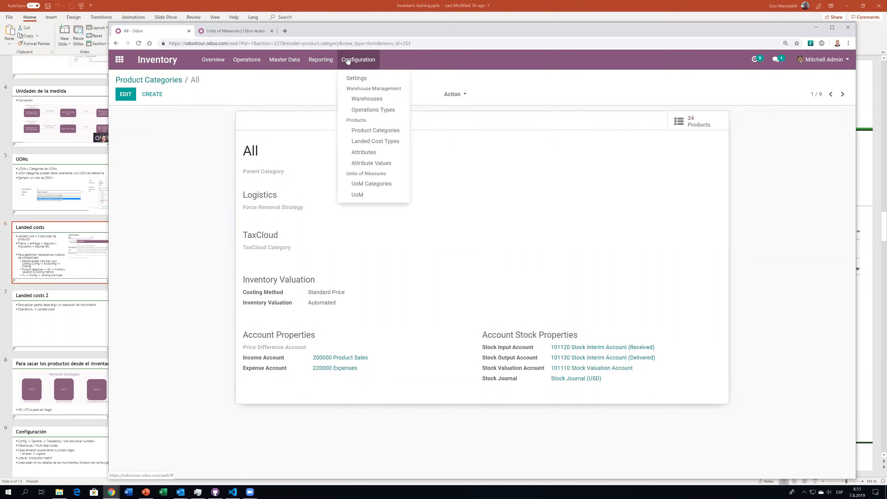
pyautogui.click(375, 141)
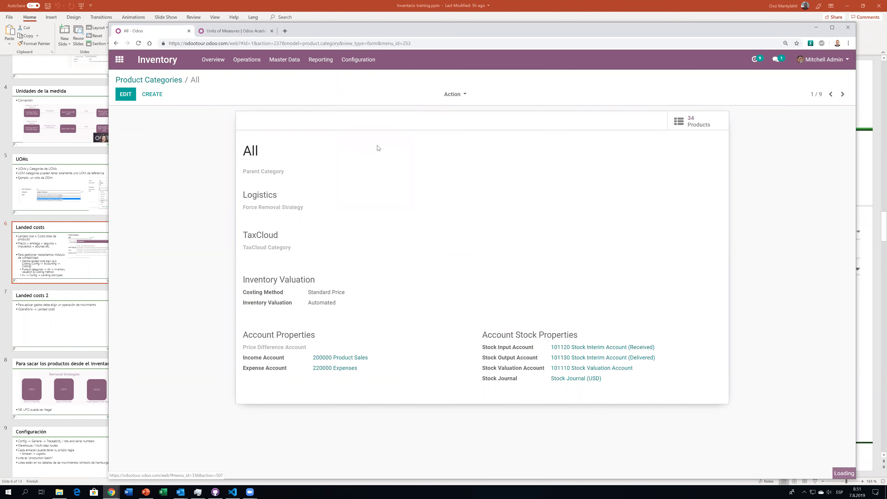
# Create a new landed cost type with the product name "Luxury tax, impuesto de lujo".
pyautogui.click(135, 95)
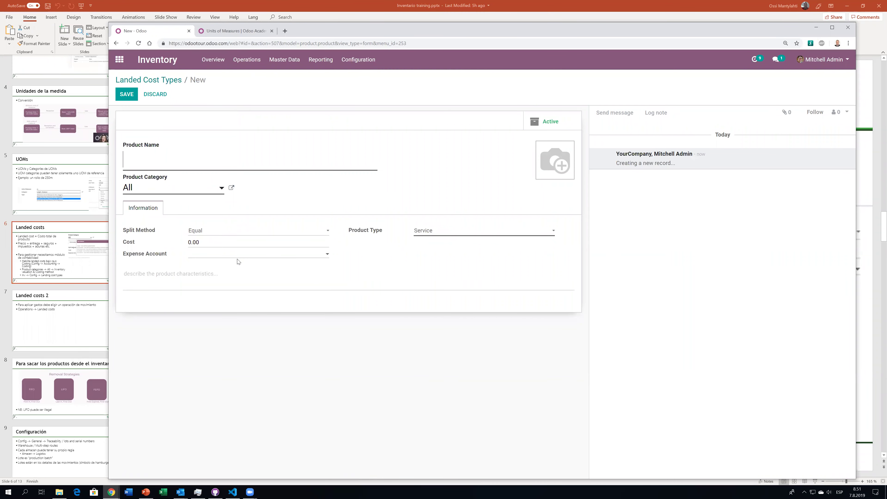
pyautogui.write('Luxury tax')
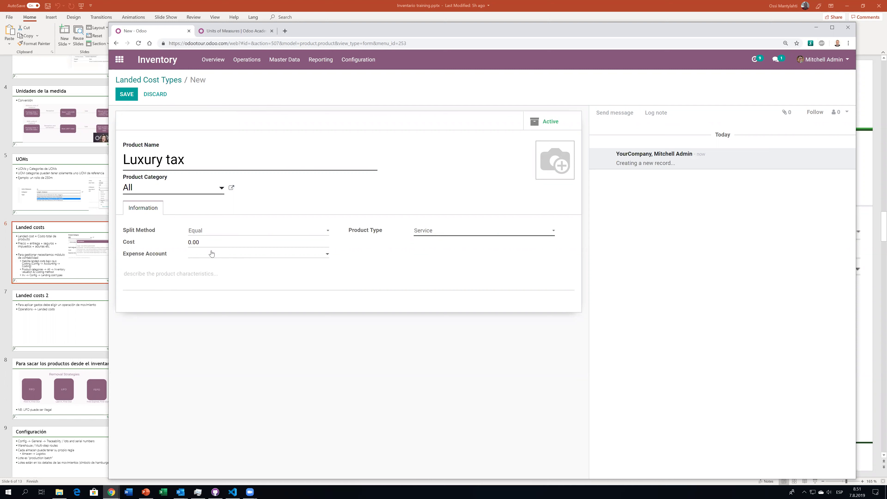
pyautogui.click(206, 243)
pyautogui.click(202, 160)
pyautogui.write(', impuesto de lujo')
# Set the luxury tax's cost to 3.5 and its expense account to 200000 Product Sales, and save the landed cost type.
pyautogui.click(207, 242)
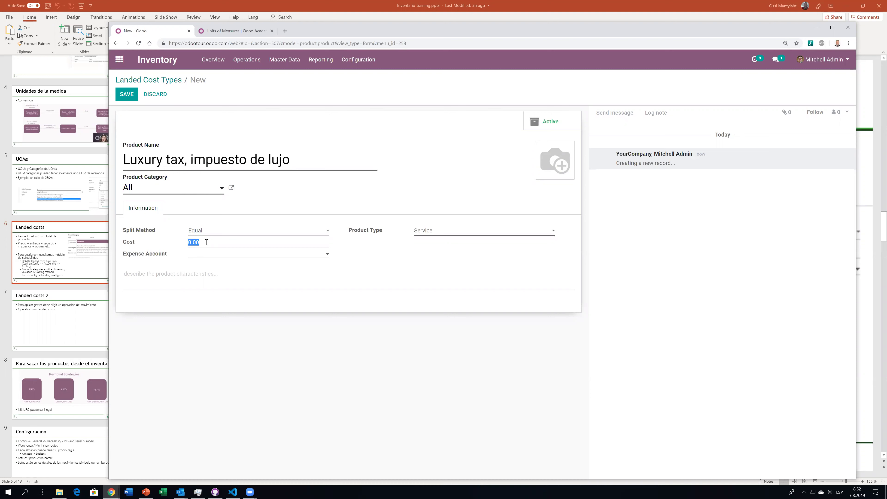
pyautogui.write('3.5')
pyautogui.click(221, 255)
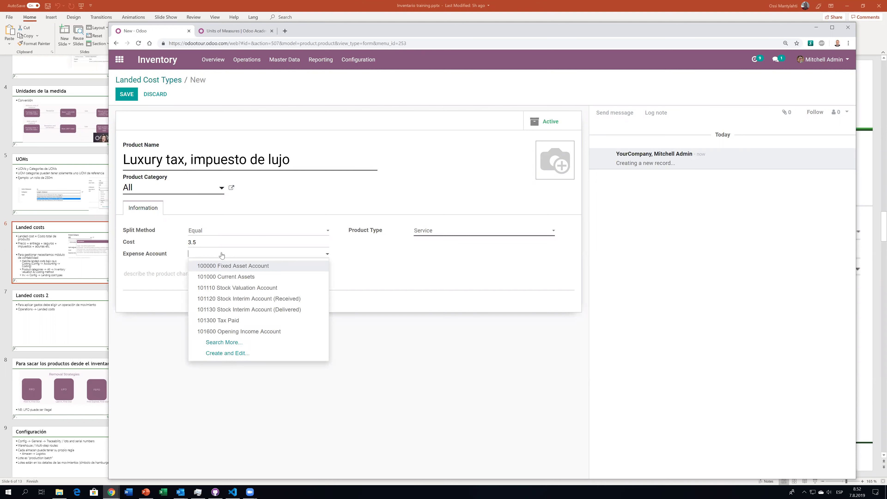
pyautogui.click(230, 347)
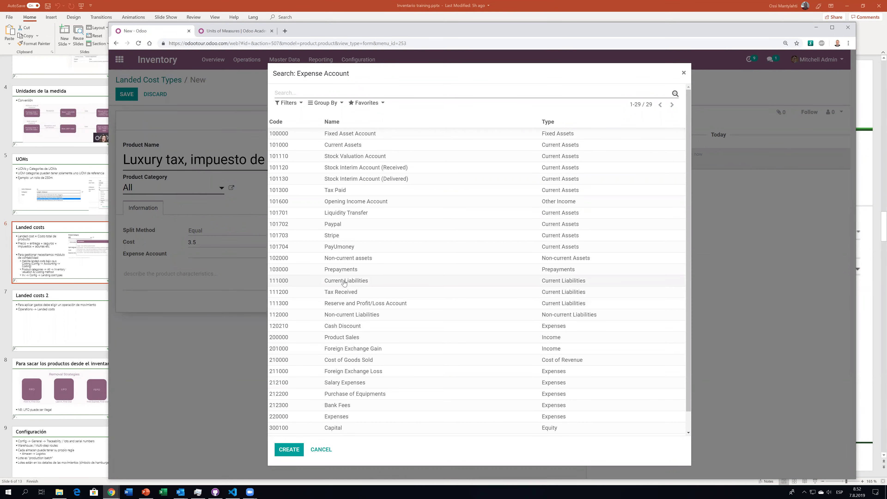
pyautogui.click(359, 336)
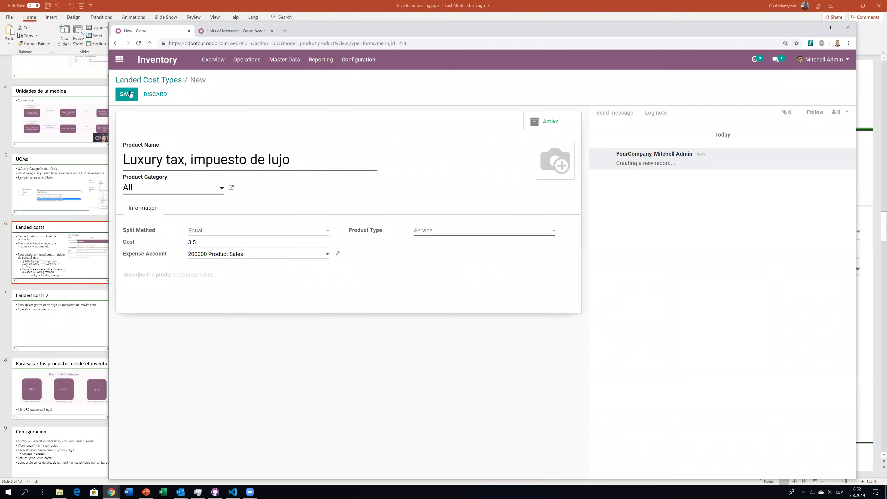
pyautogui.click(124, 94)
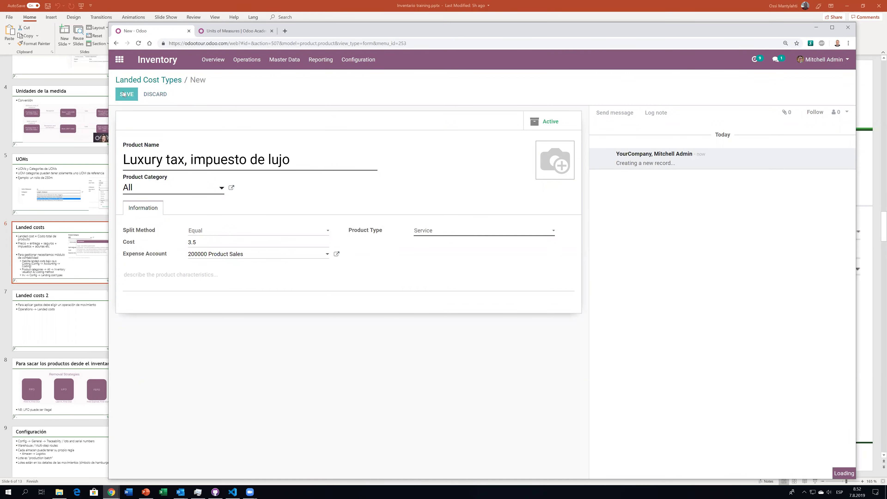
# Consult the Landed costs 2 slide in PowerPoint and open the Landed Costs operations list in Odoo.
pyautogui.hotkey('alt', 'Tab')
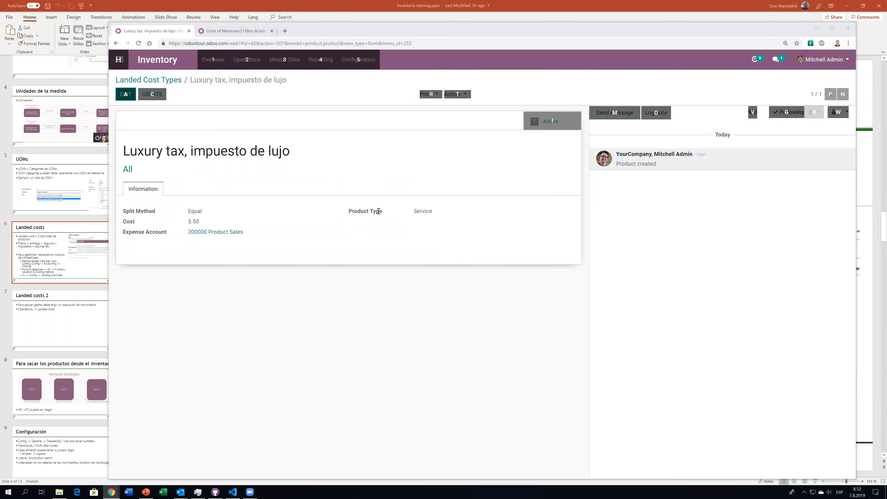
pyautogui.click(46, 325)
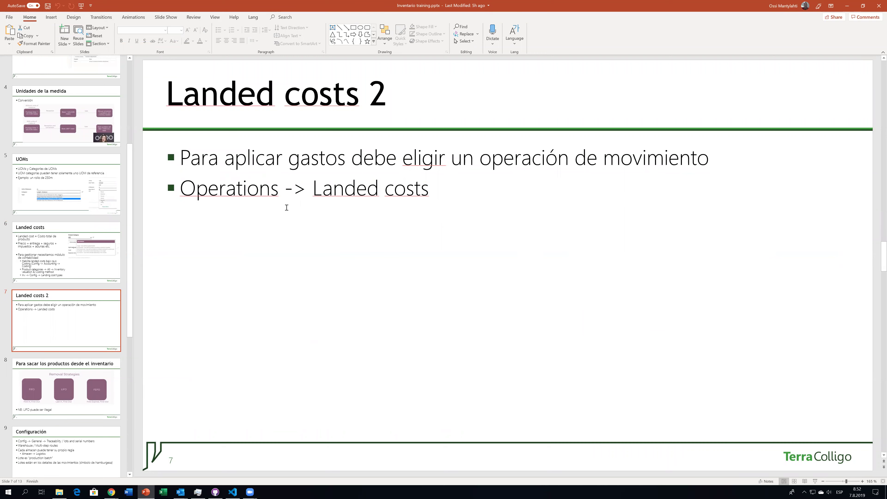
pyautogui.hotkey('alt', 'Tab')
pyautogui.click(245, 59)
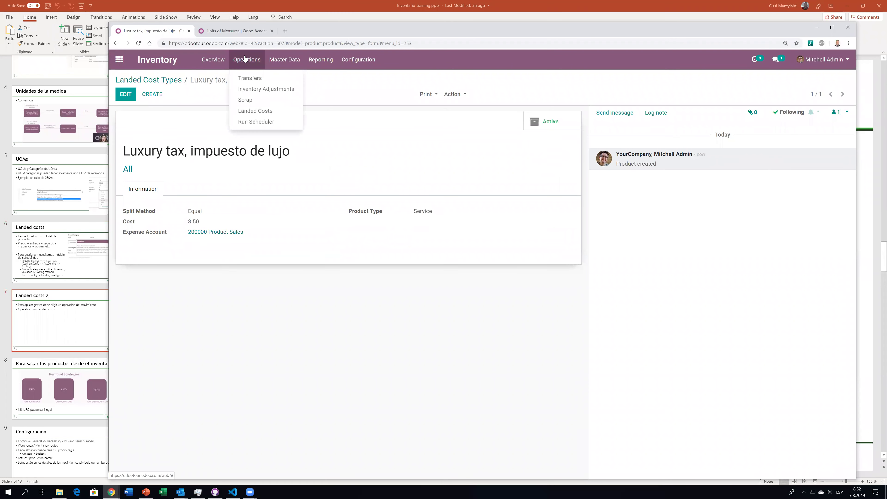
pyautogui.click(256, 111)
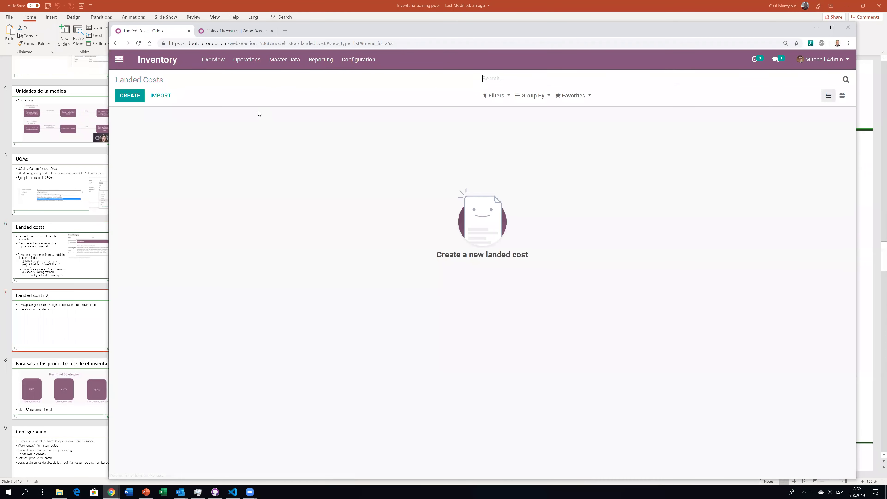
# Create a landed cost dated 08/07/2019 and add a cost line for "Luxury tax, impuesto de lujo".
pyautogui.click(130, 101)
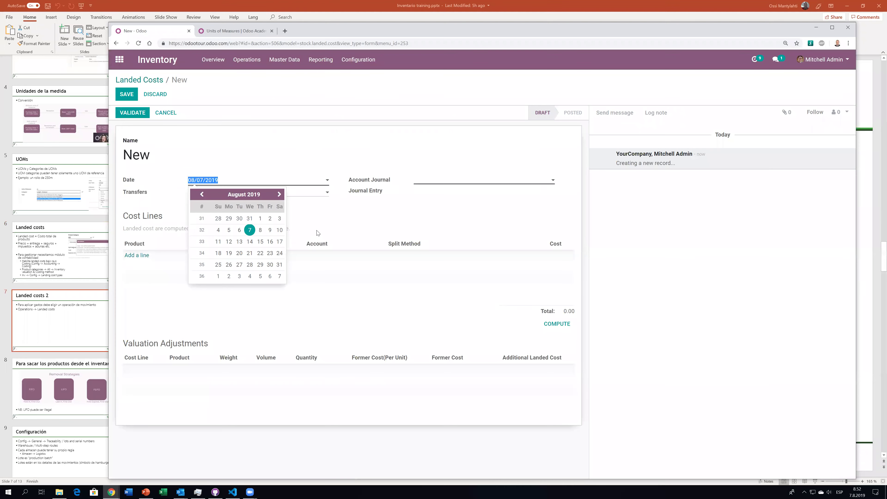
pyautogui.click(249, 230)
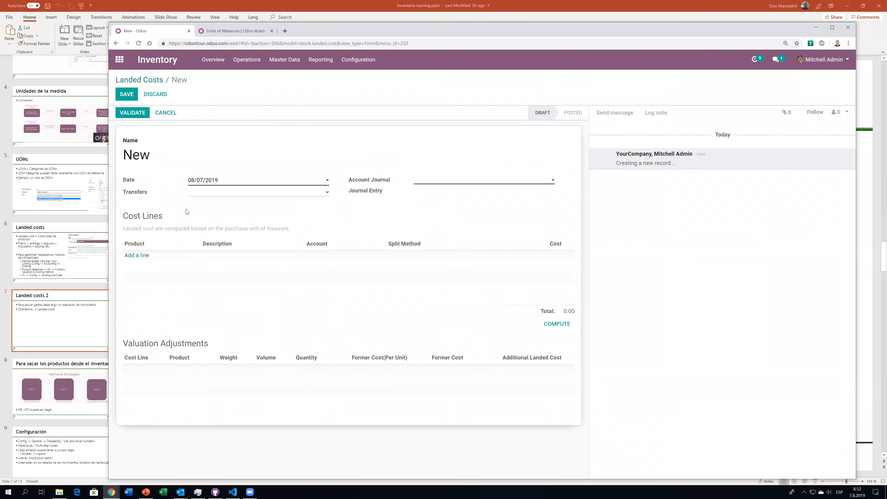
pyautogui.click(131, 256)
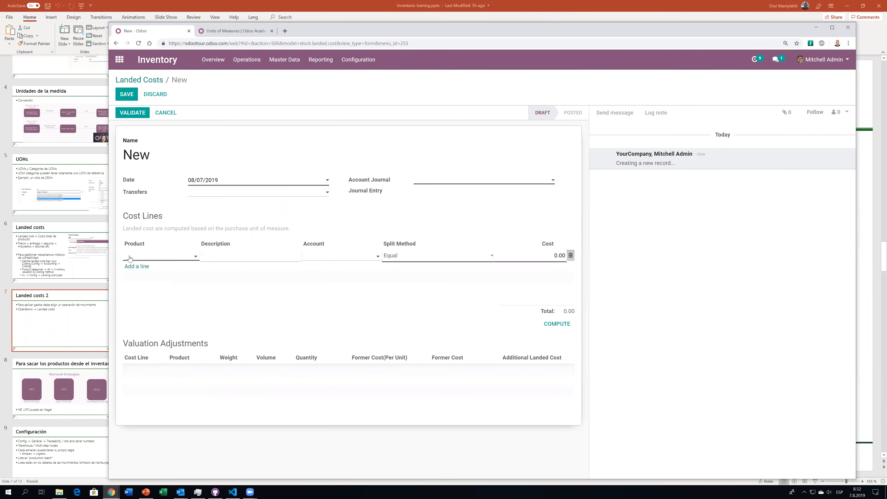
pyautogui.click(160, 270)
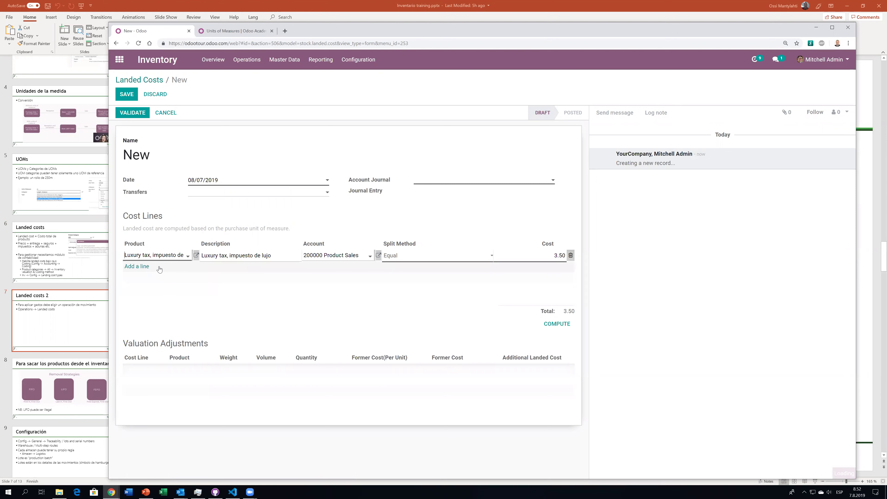
# Examine the cost line's split method options and compare them with the explanations on the Landed costs slide in PowerPoint.
pyautogui.click(407, 262)
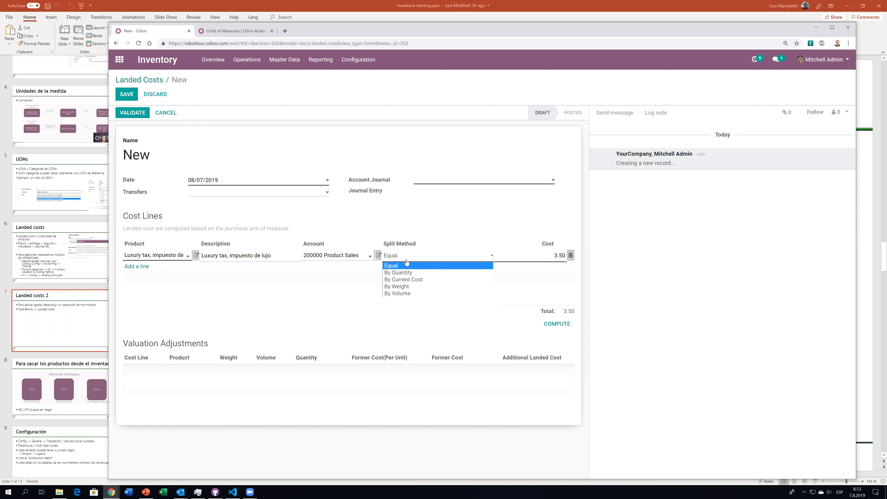
pyautogui.hotkey('alt', 'Tab')
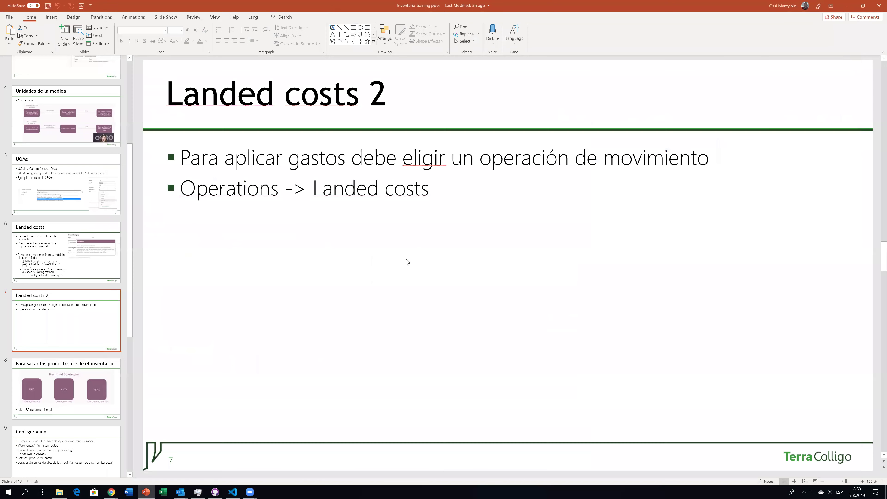
pyautogui.click(78, 243)
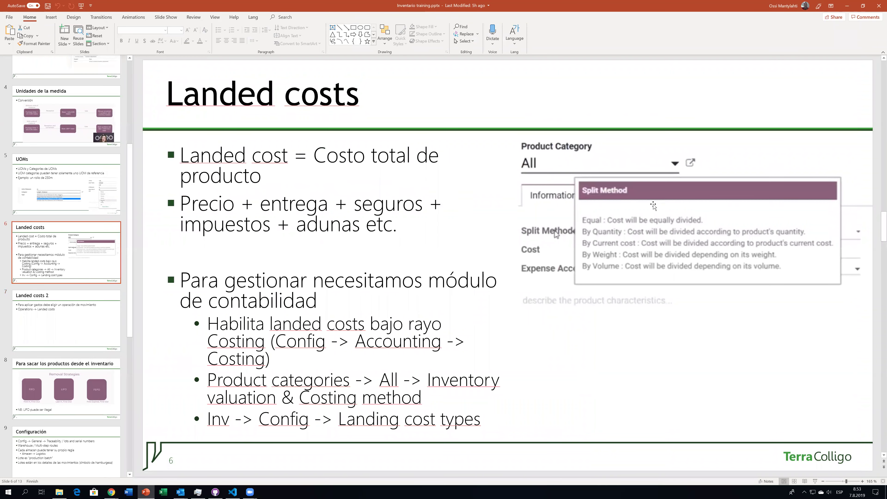
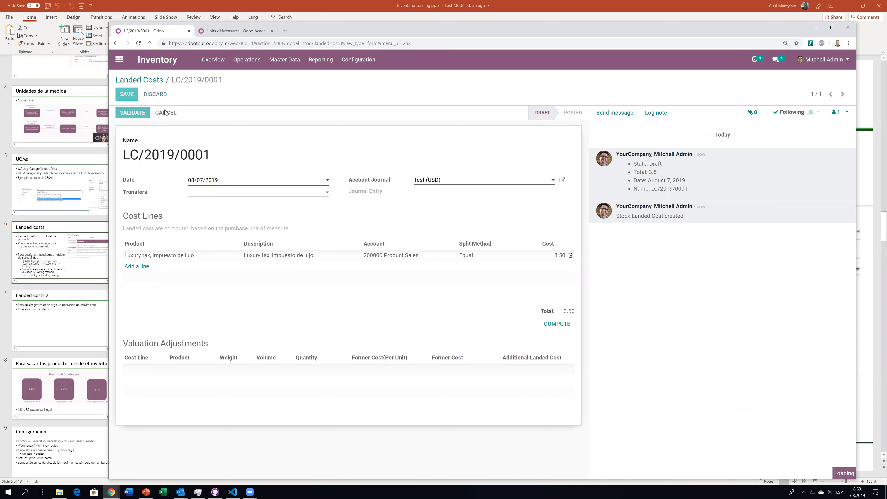
# Cancel the draft landed cost in Odoo and review the Landed costs 2 slide in PowerPoint.
pyautogui.click(155, 94)
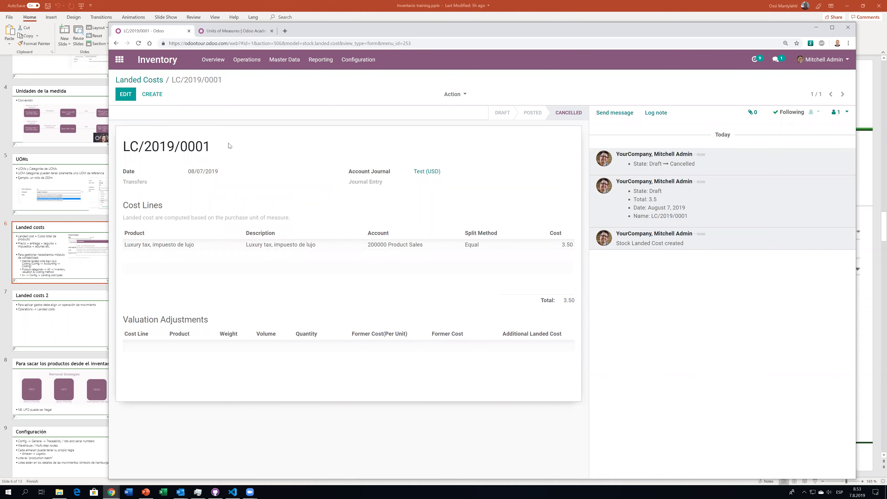
pyautogui.hotkey('alt', 'Tab')
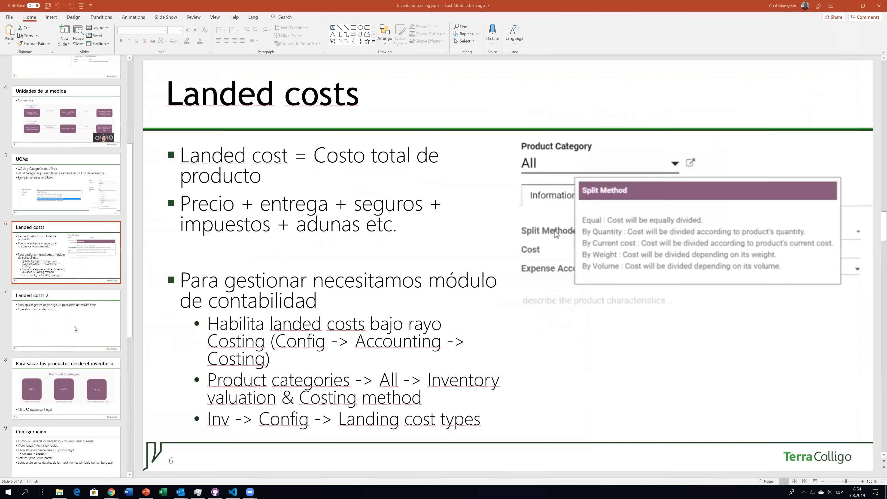
pyautogui.click(73, 327)
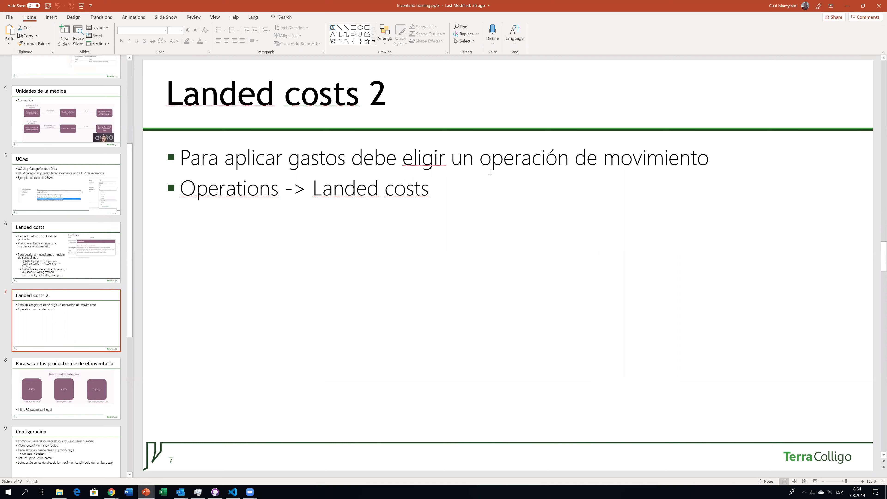
# Switch to Odoo and start a new landed cost dated 08/07/2019 for the transfer WH/OUT/00007.
pyautogui.hotkey('alt', 'Tab')
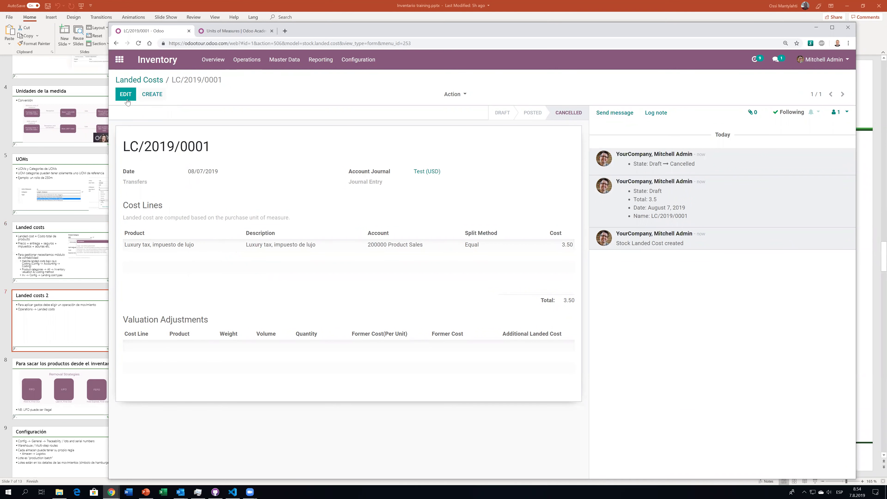
pyautogui.click(152, 94)
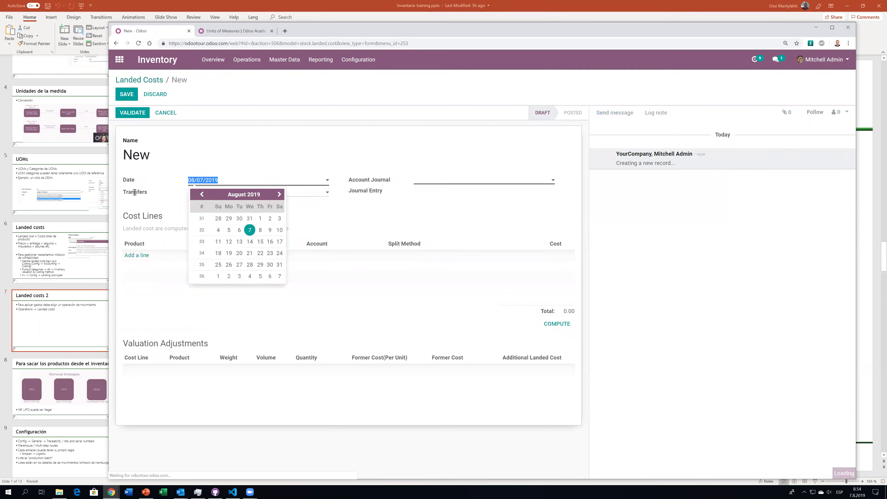
pyautogui.click(250, 230)
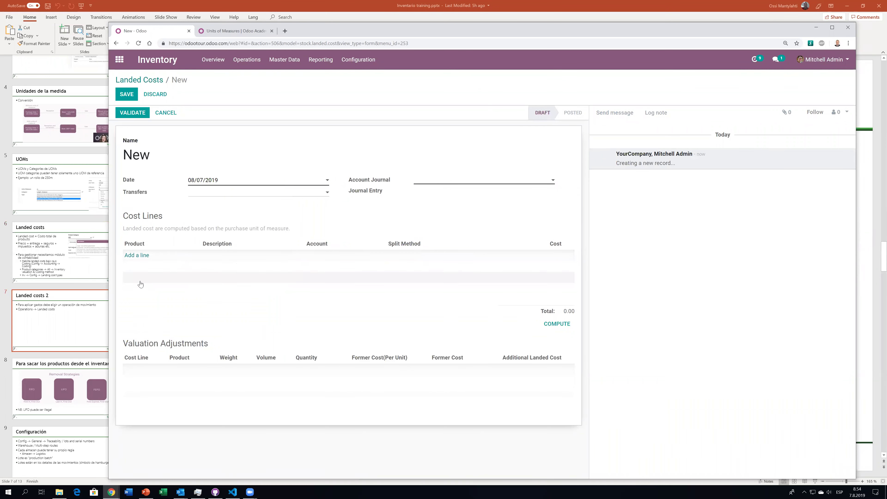
pyautogui.click(212, 193)
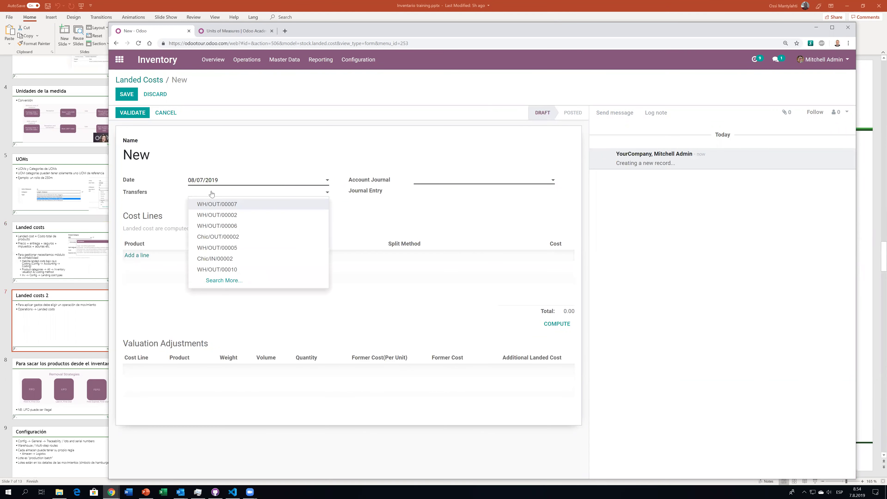
pyautogui.click(225, 205)
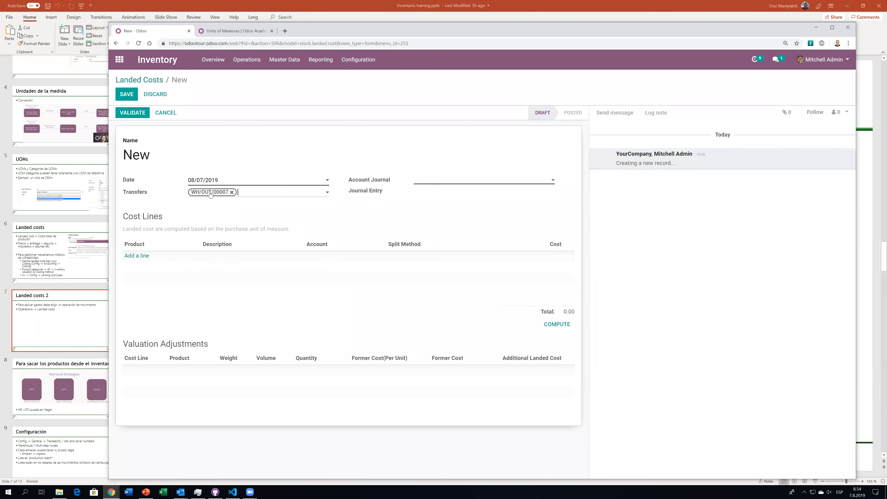
# Set the landed cost's account journal to Test (USD) and add a cost line for "Luxury tax, impuesto de lujo".
pyautogui.click(420, 184)
pyautogui.click(435, 247)
pyautogui.click(141, 257)
pyautogui.click(141, 257)
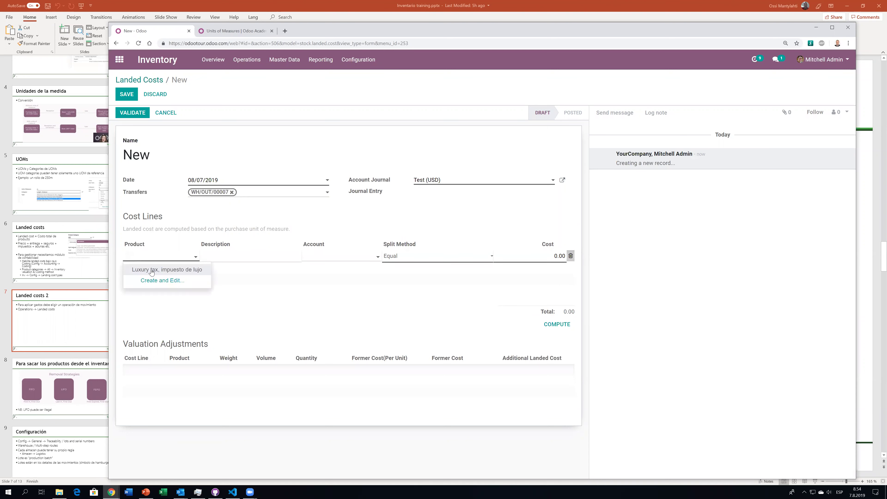
pyautogui.click(151, 268)
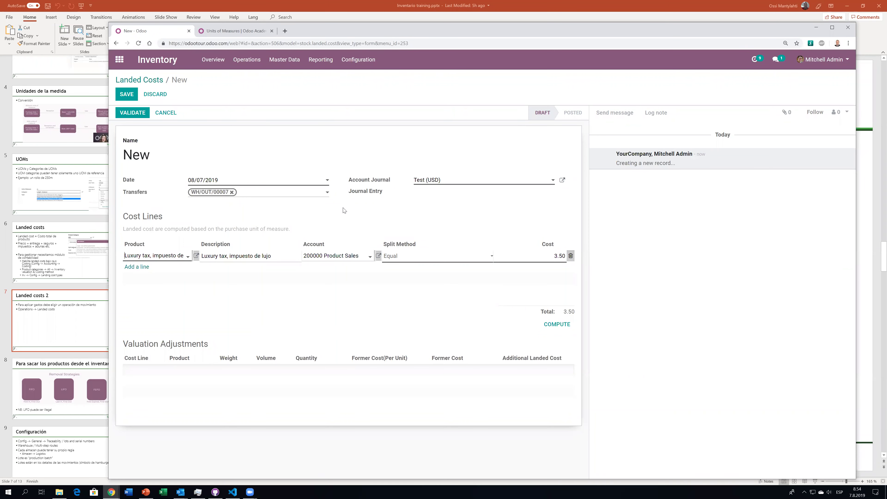
# Try to validate the landed cost for WH/OUT/00007 and compute its valuation adjustments, dismissing any warnings.
pyautogui.click(132, 112)
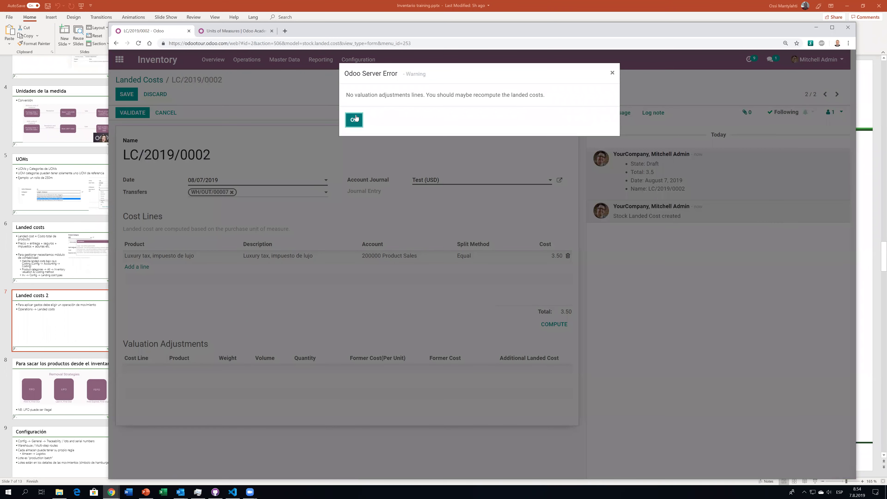
pyautogui.click(354, 119)
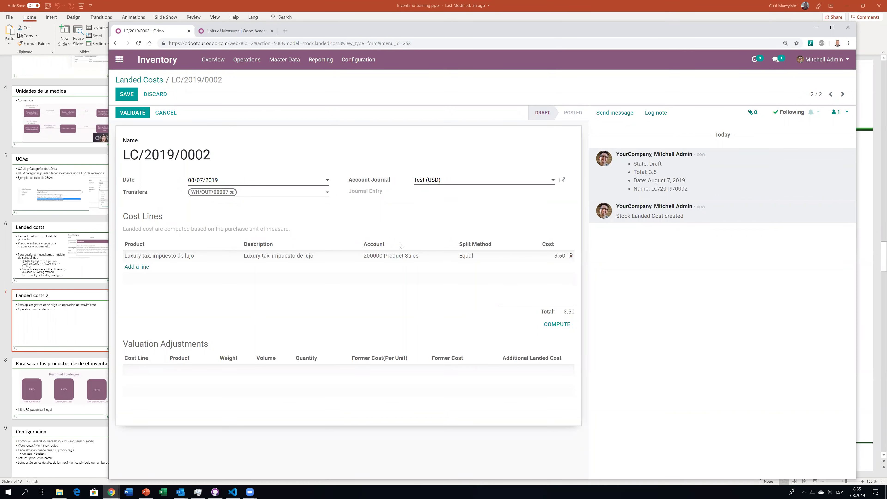
pyautogui.click(556, 325)
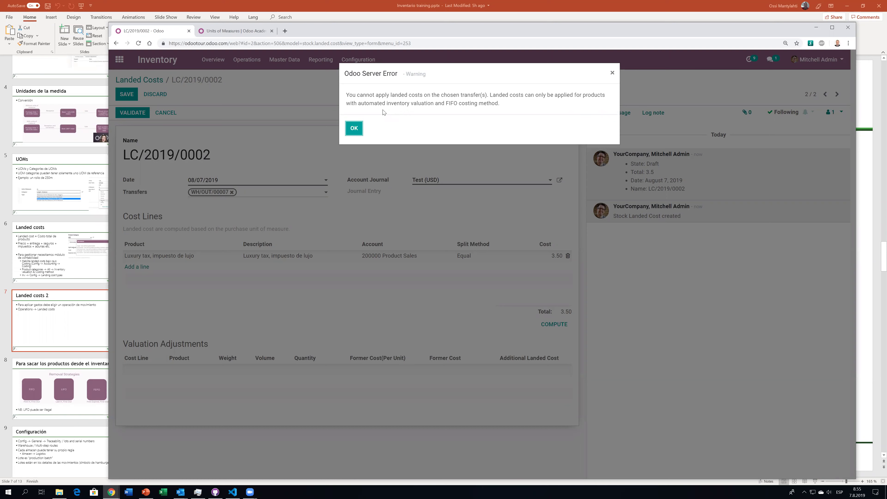
pyautogui.click(353, 129)
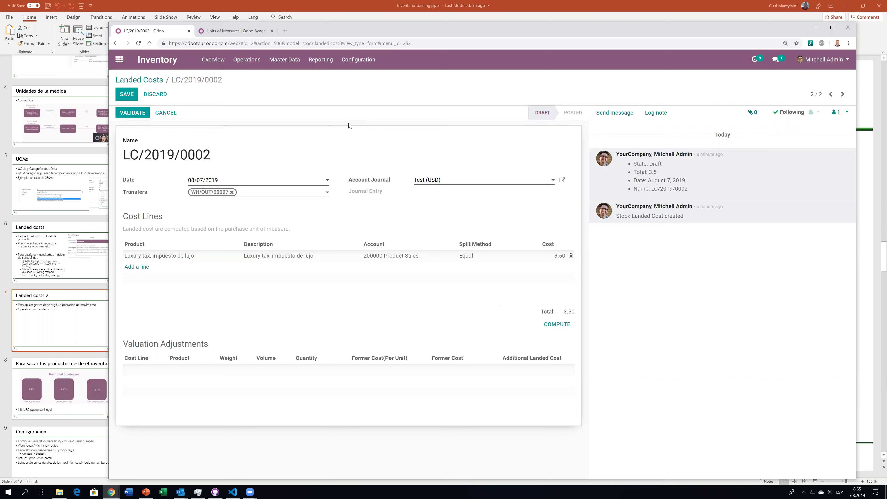
# Open the Integrate Landed Costs lesson of the Odoo Inventory course and read its quiz questions.
pyautogui.hotkey('ctrl', 'Tab')
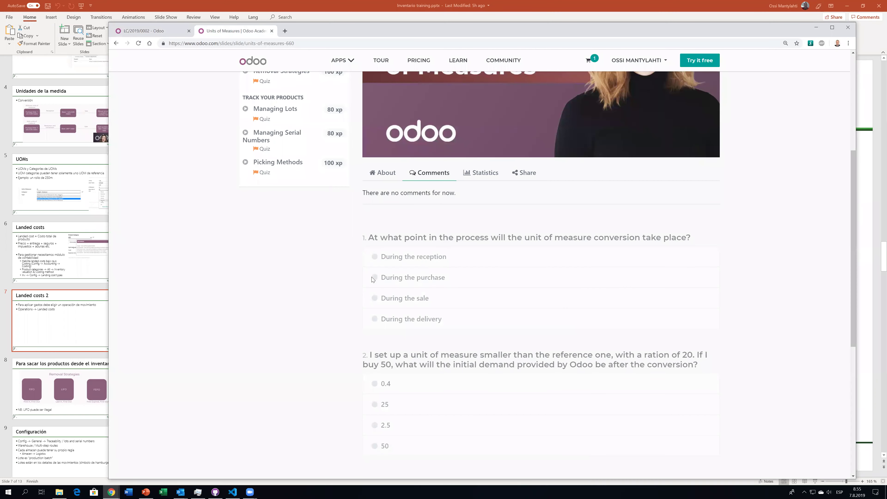
pyautogui.click(279, 146)
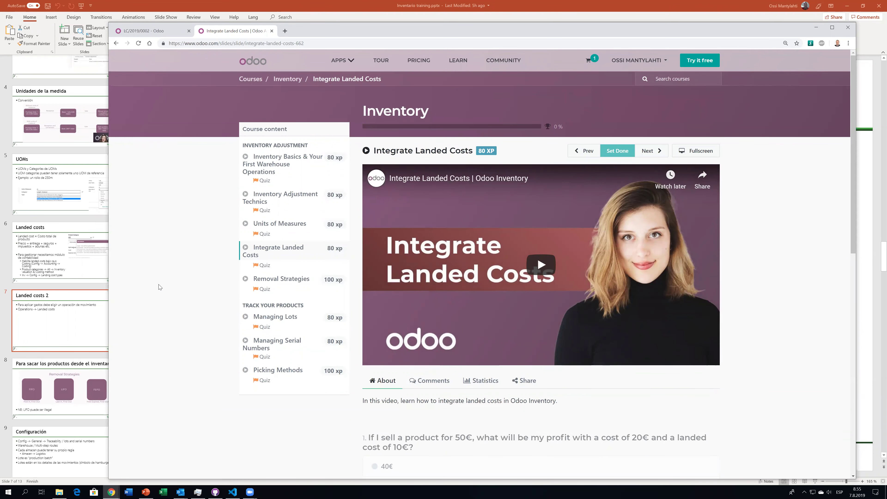
pyautogui.scroll(-4, 159, 287)
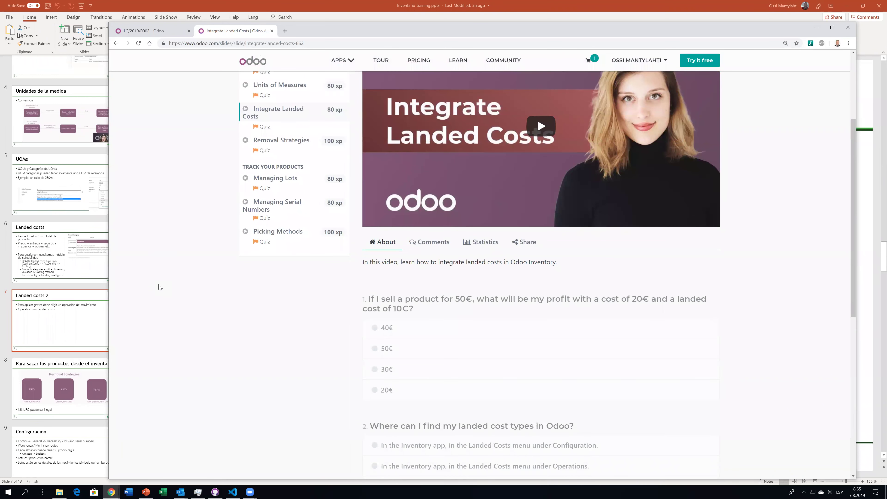
pyautogui.scroll(-4, 160, 287)
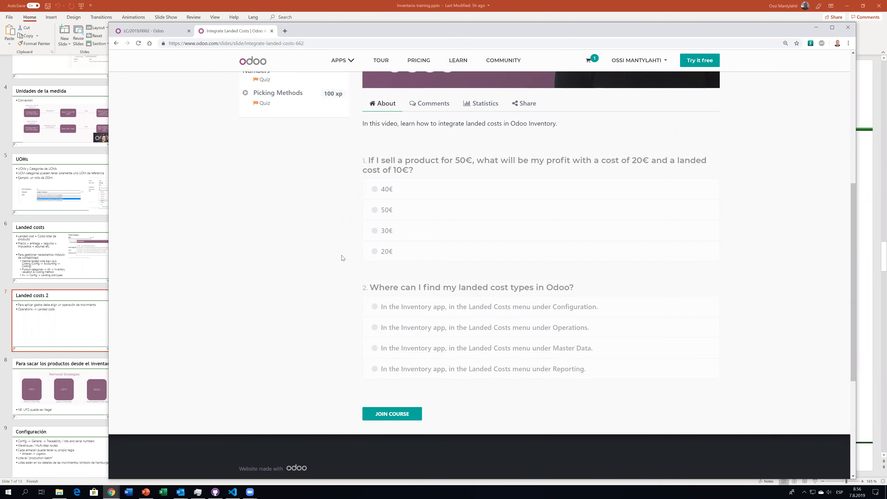
# Leave the landed cost for the Inventory overview and locate Landed Cost Types among the configuration options.
pyautogui.click(144, 30)
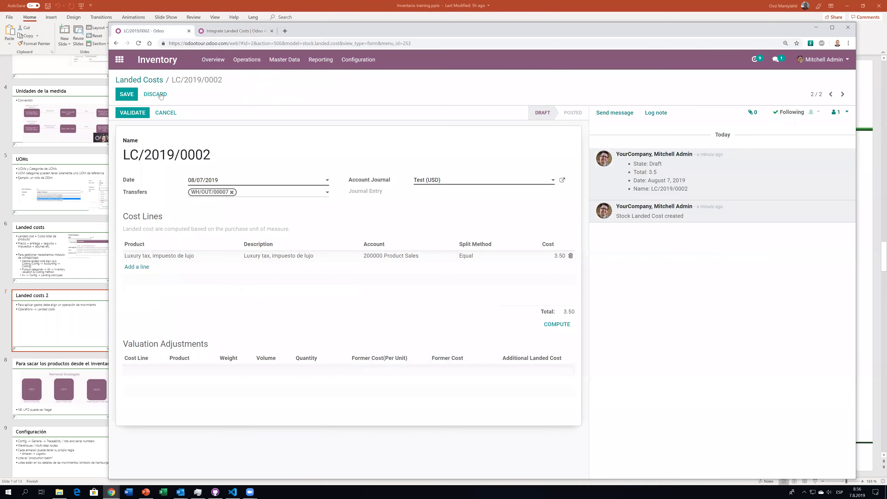
pyautogui.click(158, 60)
pyautogui.hotkey('alt', 'Tab')
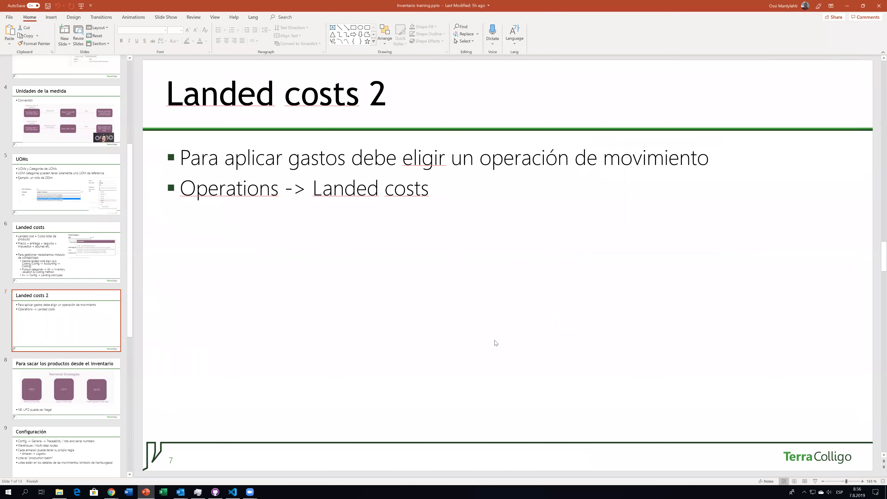
pyautogui.hotkey('alt', 'Tab')
pyautogui.hotkey('ctrl', 'Tab')
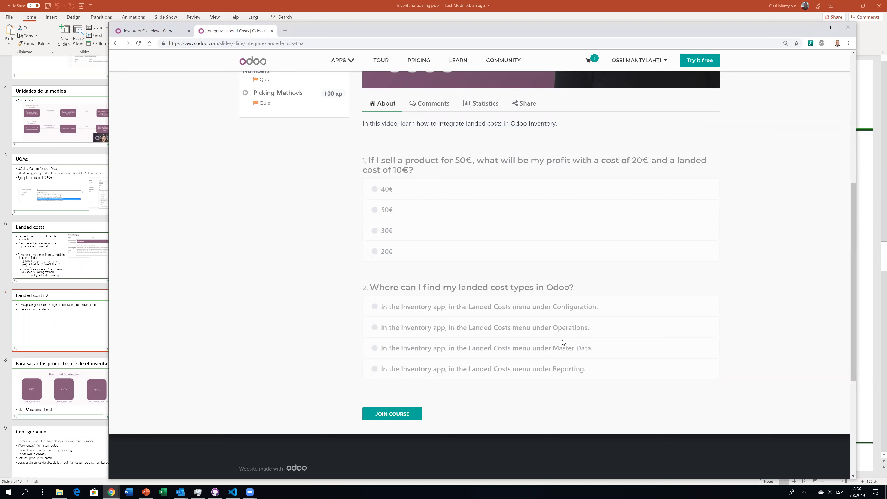
pyautogui.hotkey('ctrl', 'Tab')
pyautogui.click(370, 66)
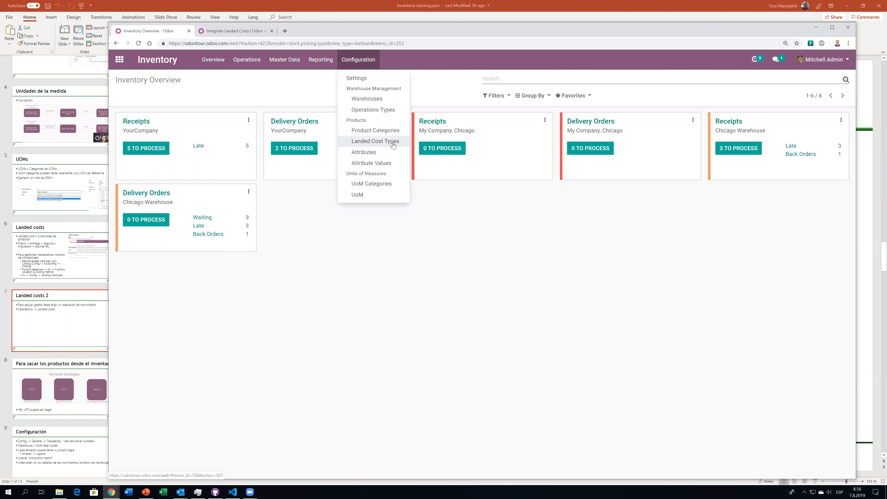
# Mark the Configuration answer to the landed cost types quiz question and compare it with the Inventory app's operations and configuration options.
pyautogui.hotkey('ctrl', 'Tab')
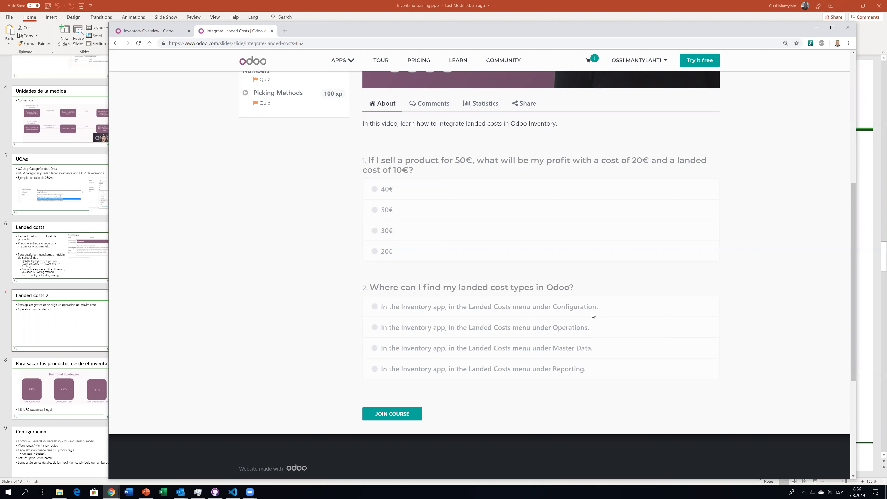
pyautogui.moveTo(515, 309); pyautogui.dragTo(609, 312)
pyautogui.click(609, 312)
pyautogui.hotkey('ctrl', 'Tab')
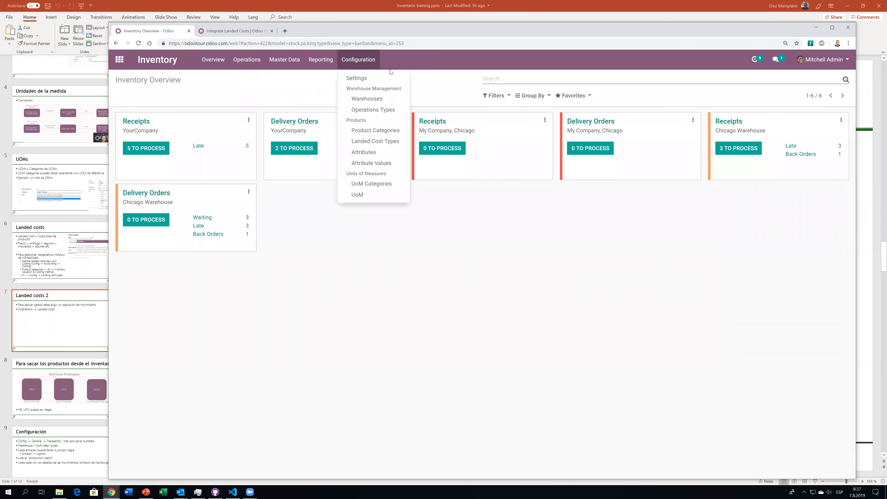
pyautogui.moveTo(323, 66)
pyautogui.moveTo(250, 63)
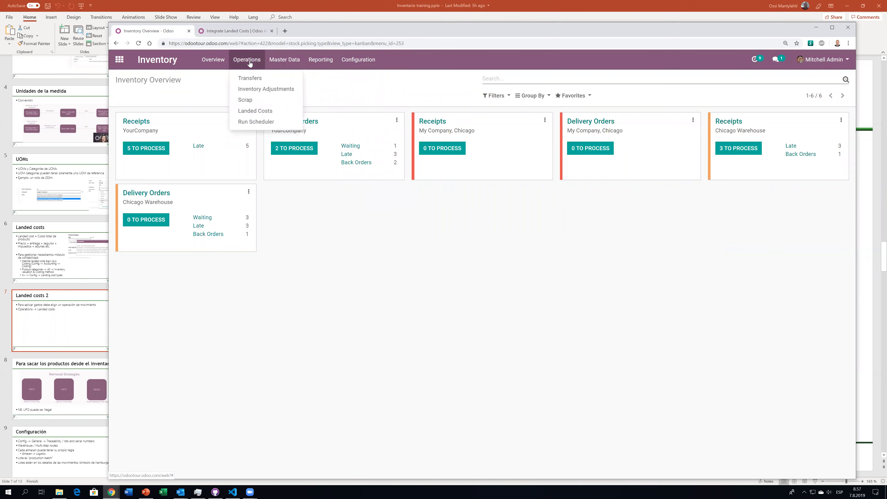
pyautogui.moveTo(357, 59)
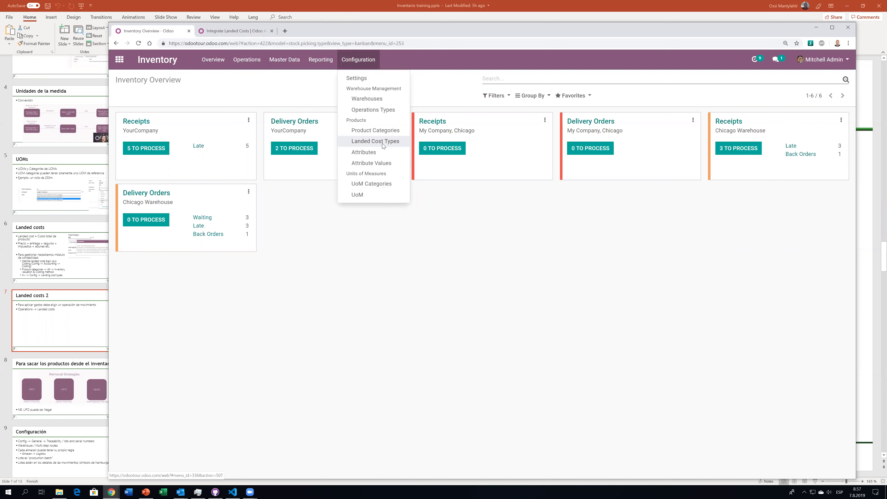
# Return to the start of the Integrate Landed Costs lesson, switch to PowerPoint and look through the slides following Landed costs 2.
pyautogui.hotkey('ctrl', 'Tab')
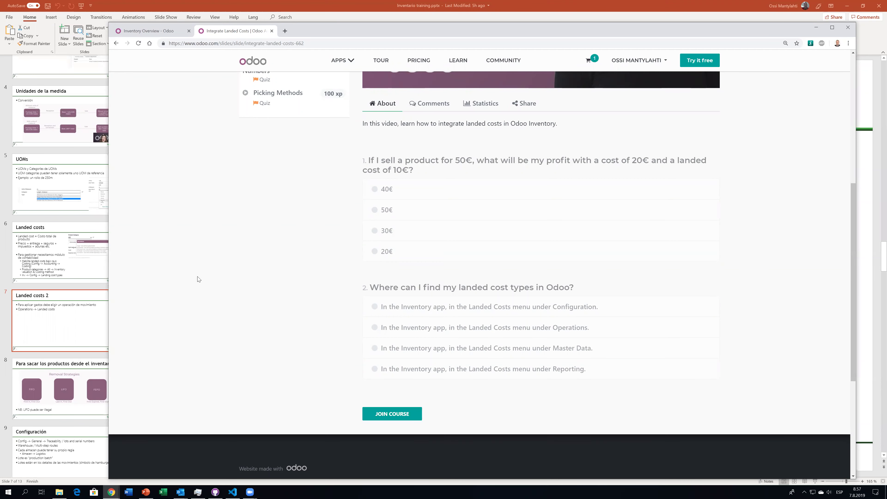
pyautogui.scroll(6, 198, 279)
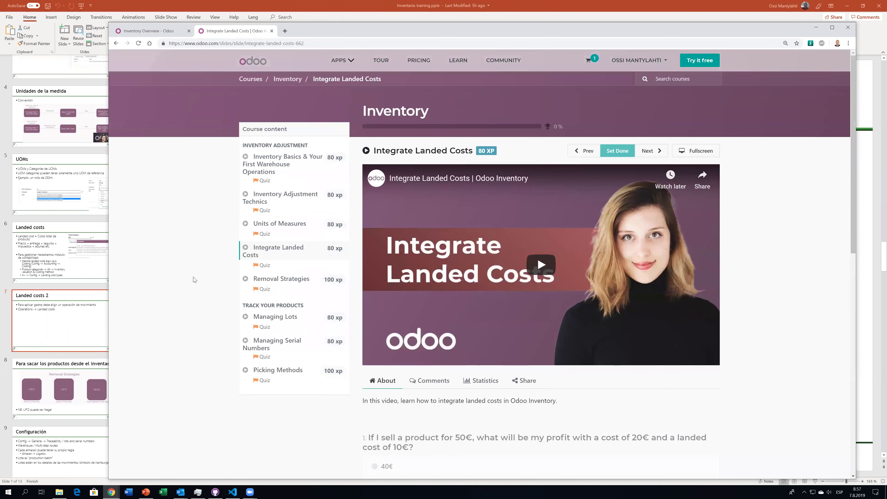
pyautogui.hotkey('alt', 'Tab')
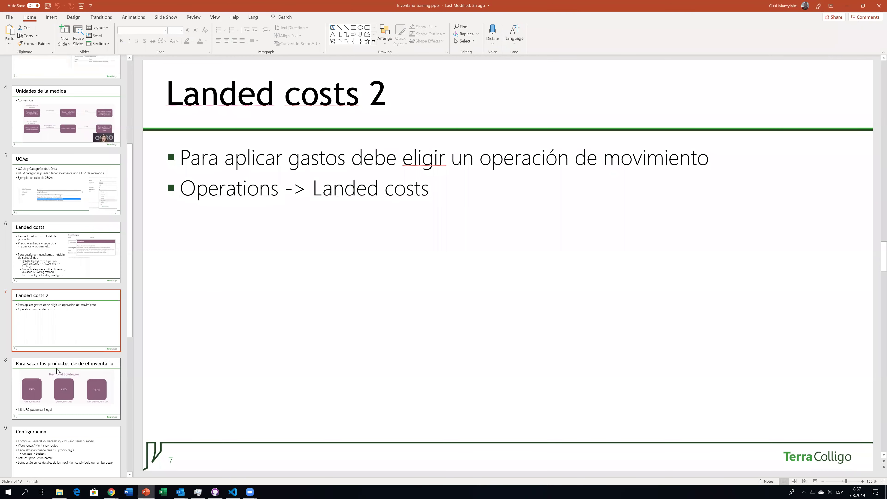
pyautogui.scroll(-3, 63, 384)
pyautogui.scroll(-1, 65, 307)
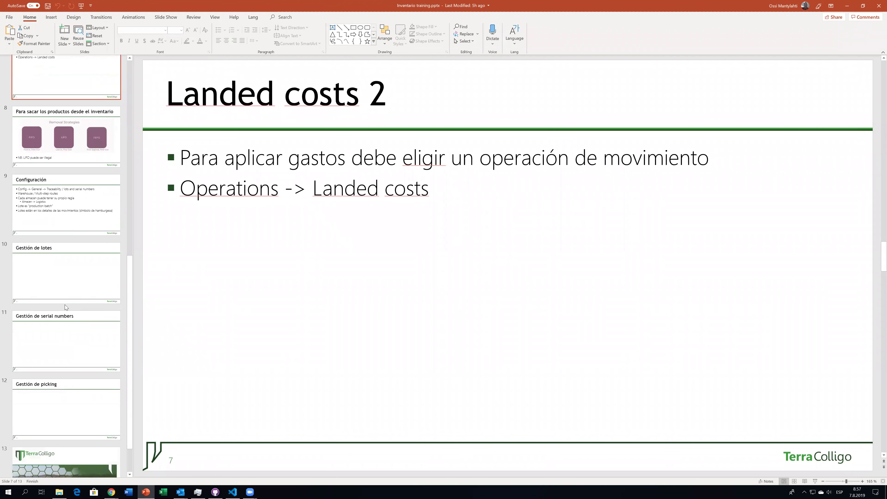